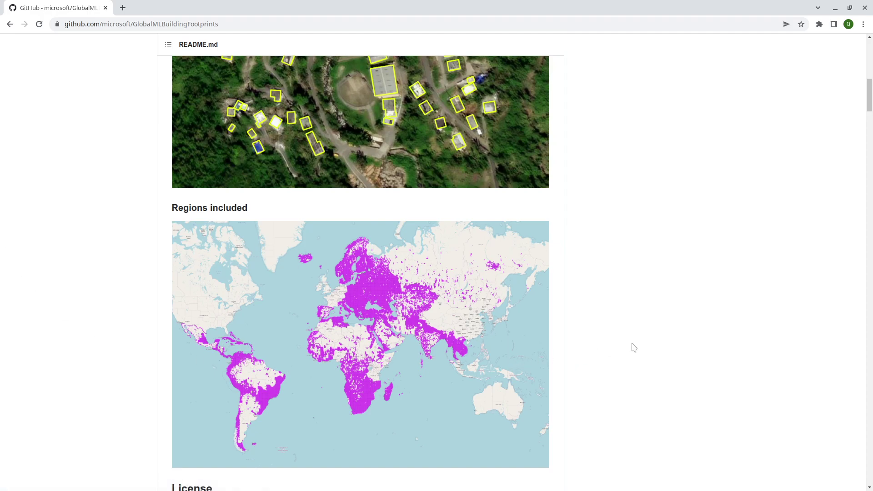
Select the full web address of the GlobalMLBuildingFootprints repository
left_click(232, 24)
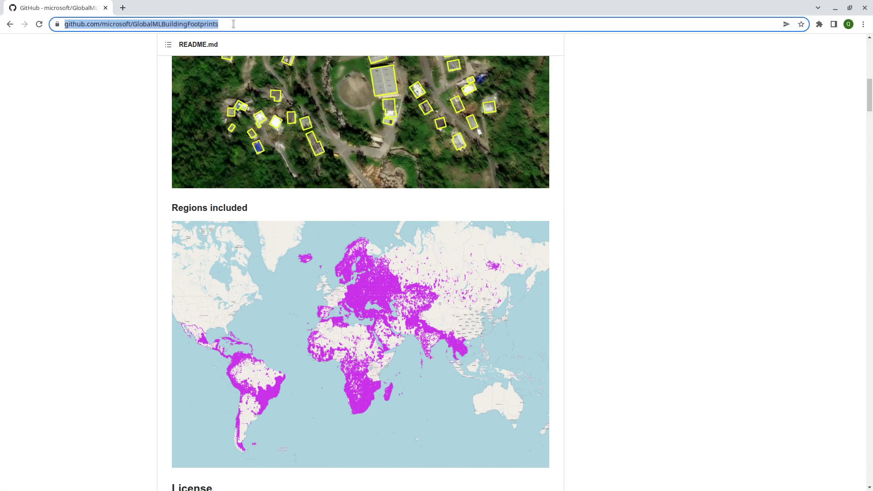
left_click(188, 25)
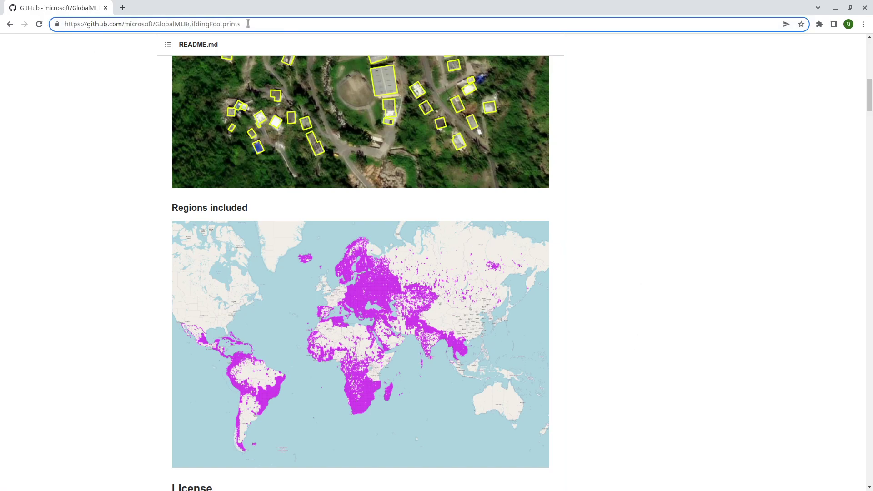
left_click_drag(248, 23, 42, 24)
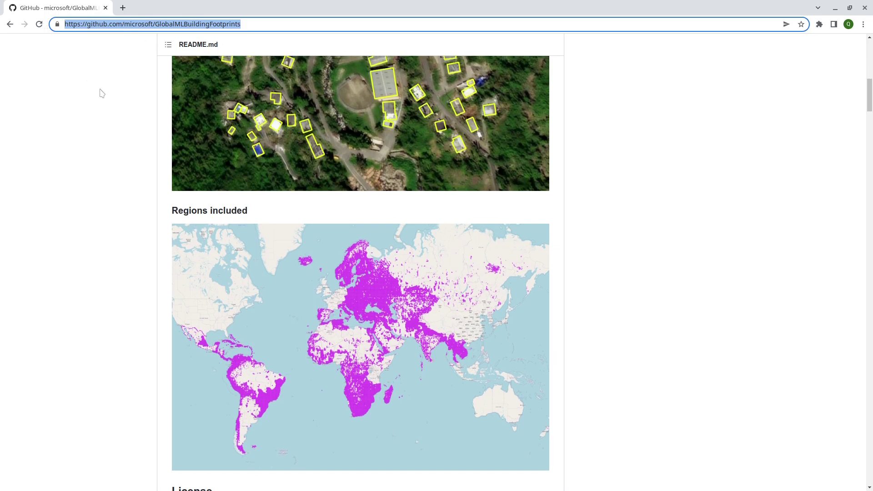
Review the repository's file list, introduction and regions map, and highlight the FAQ note on the line delimited GeoJSON format
scroll(102, 91, "up", 8)
scroll(100, 99, "up", 1)
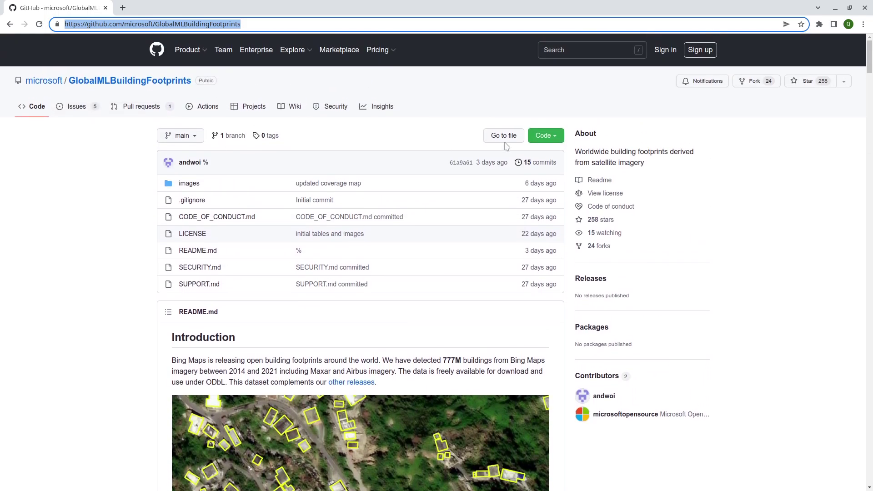
scroll(770, 210, "down", 12)
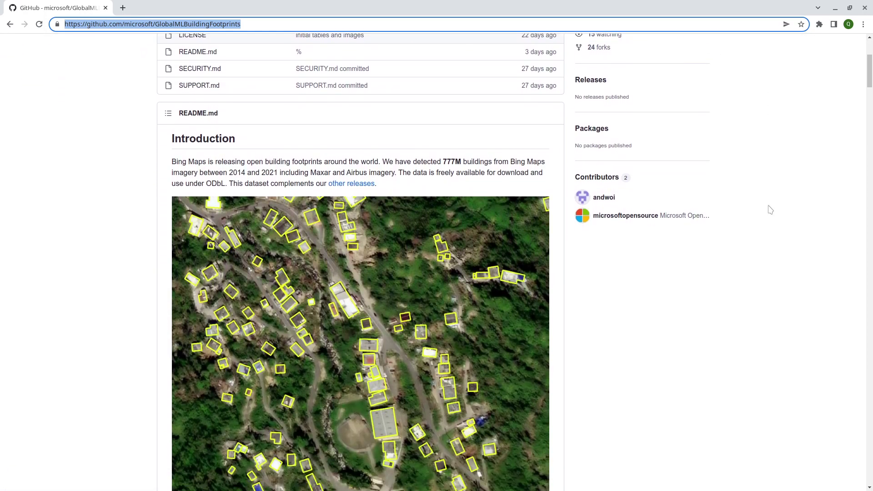
scroll(770, 207, "down", 8)
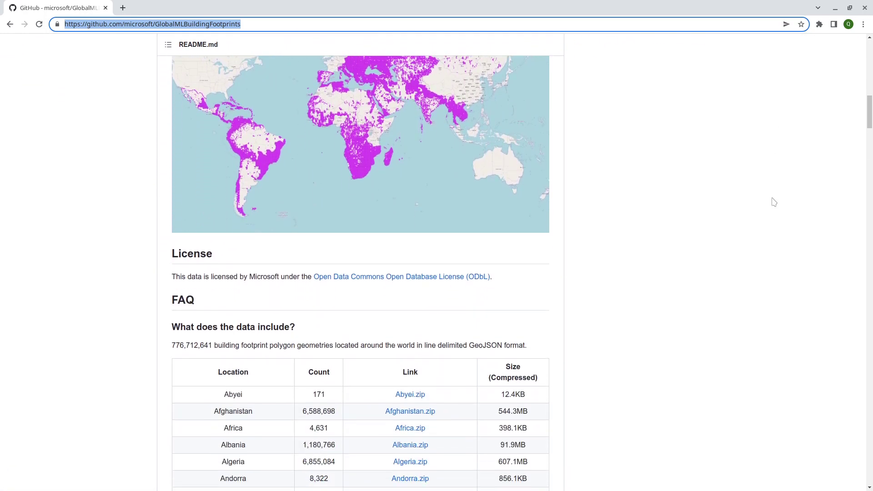
scroll(774, 202, "down", 2)
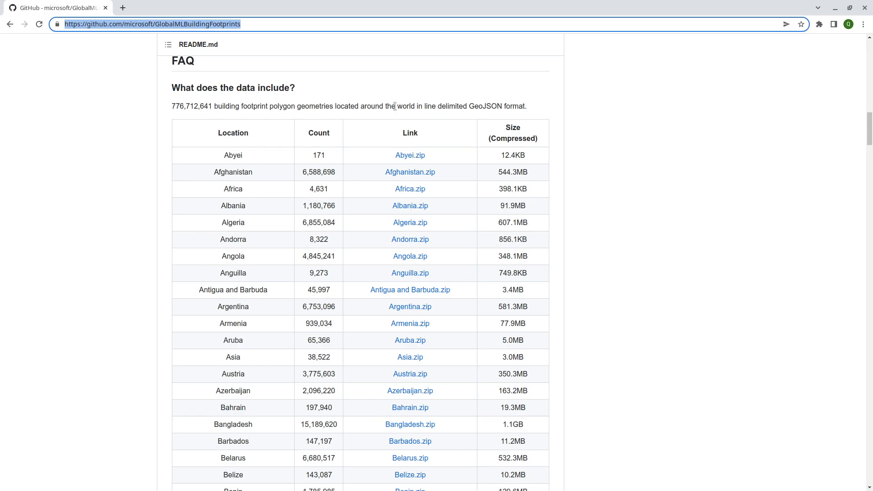
left_click_drag(421, 106, 534, 108)
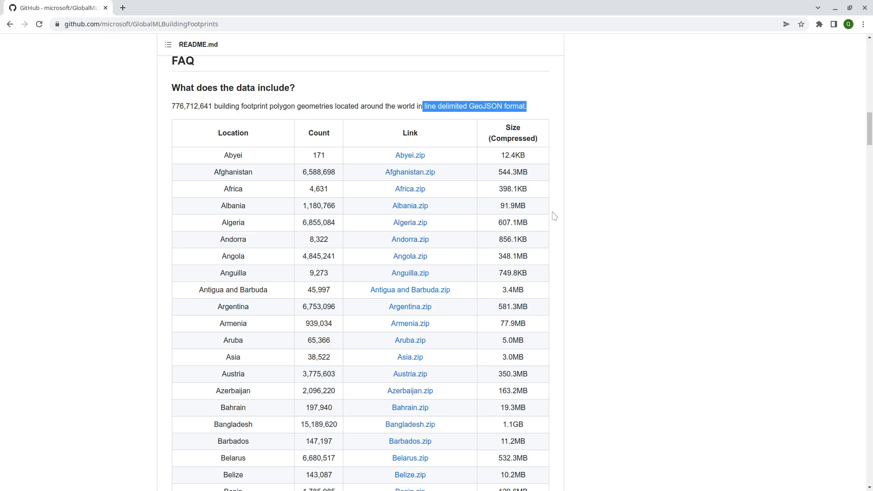
left_click_drag(200, 153, 282, 159)
left_click(210, 156)
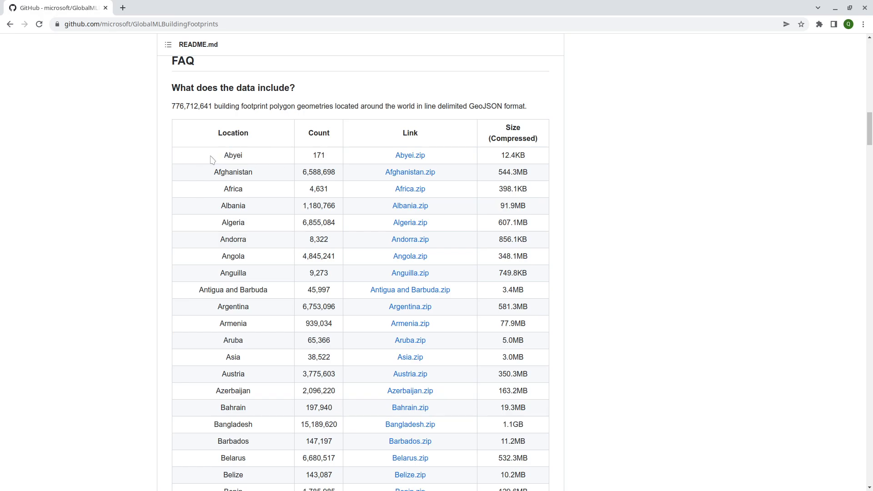
right_click(406, 157)
left_click(425, 201)
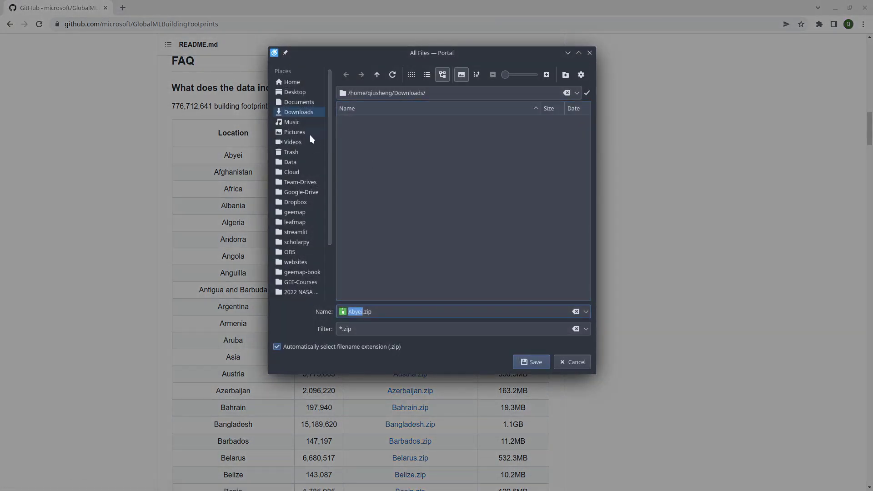
left_click_drag(467, 374, 462, 301)
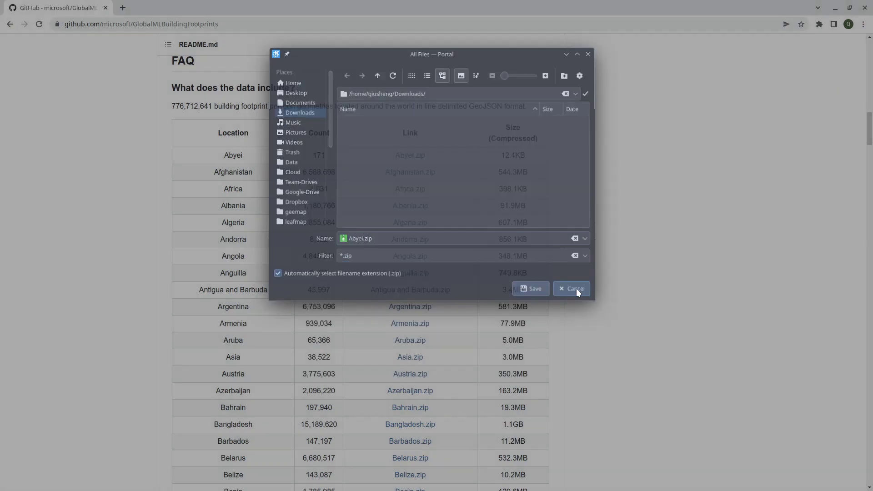
left_click(577, 289)
Examine the compressed file sizes in the README's location download table, highlighting the Brazil entry
scroll(433, 206, "down", 4)
scroll(434, 206, "down", 7)
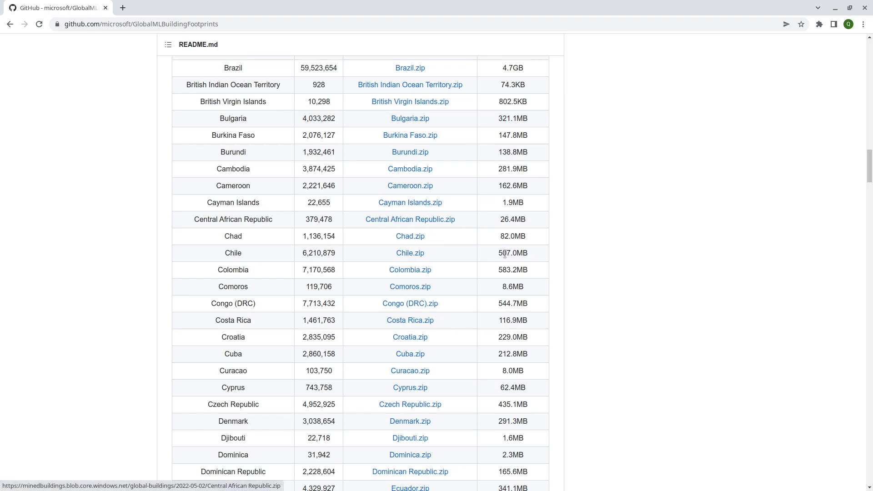
scroll(507, 252, "up", 3)
scroll(506, 253, "up", 6)
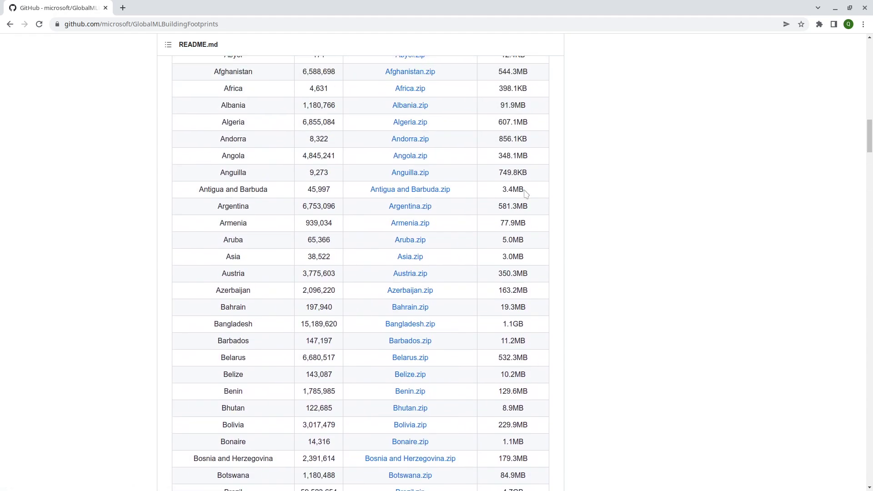
scroll(514, 173, "up", 1)
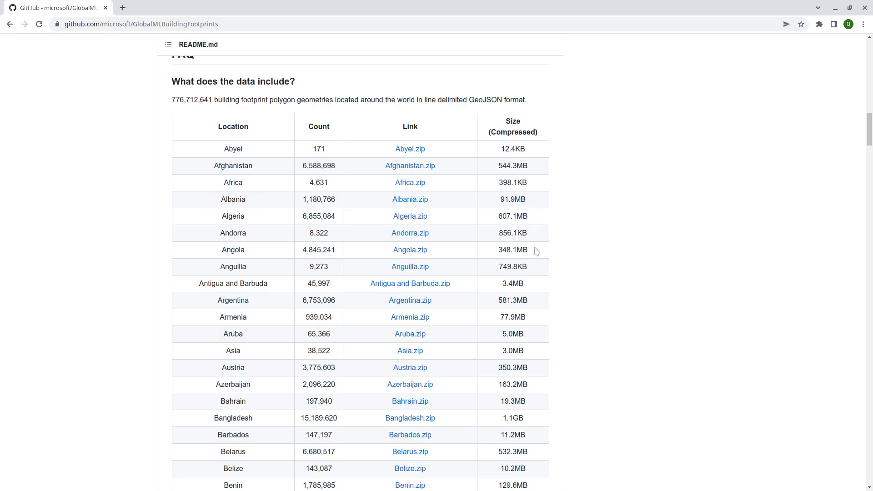
scroll(527, 359, "down", 2)
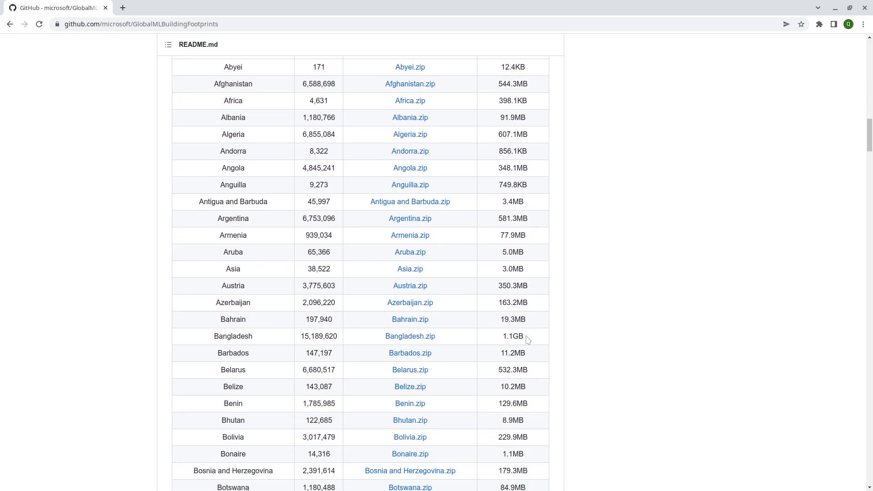
scroll(448, 350, "down", 4)
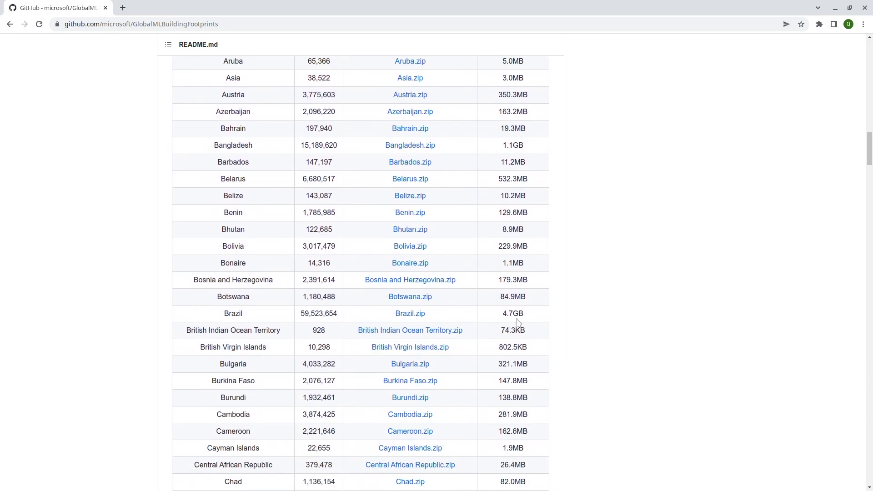
left_click_drag(531, 315, 503, 313)
left_click_drag(430, 316, 392, 317)
scroll(528, 320, "down", 5)
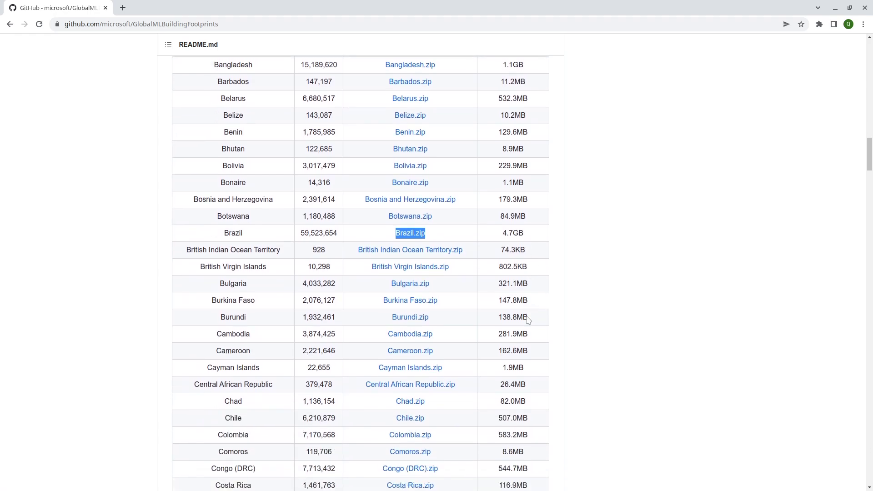
scroll(505, 317, "down", 5)
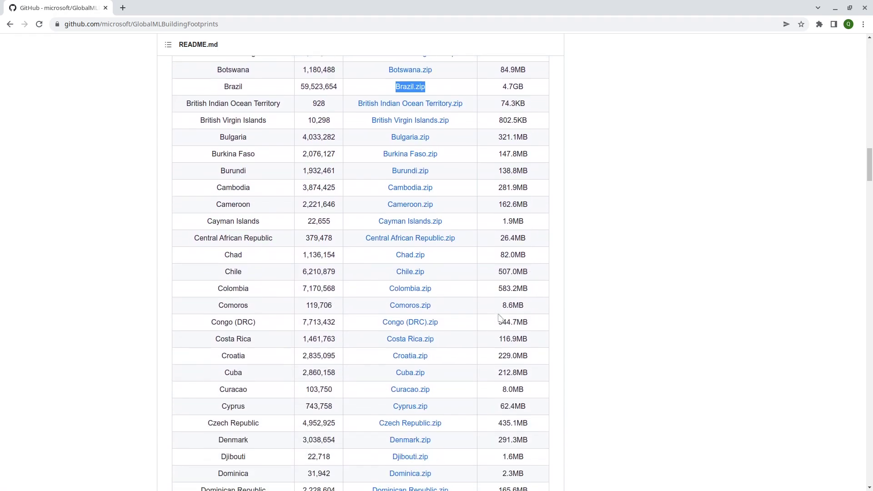
scroll(500, 318, "down", 3)
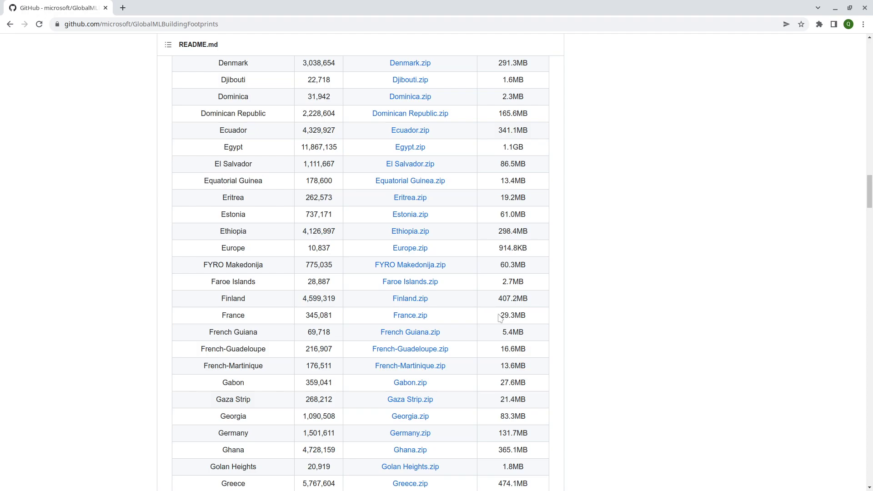
scroll(500, 318, "down", 1)
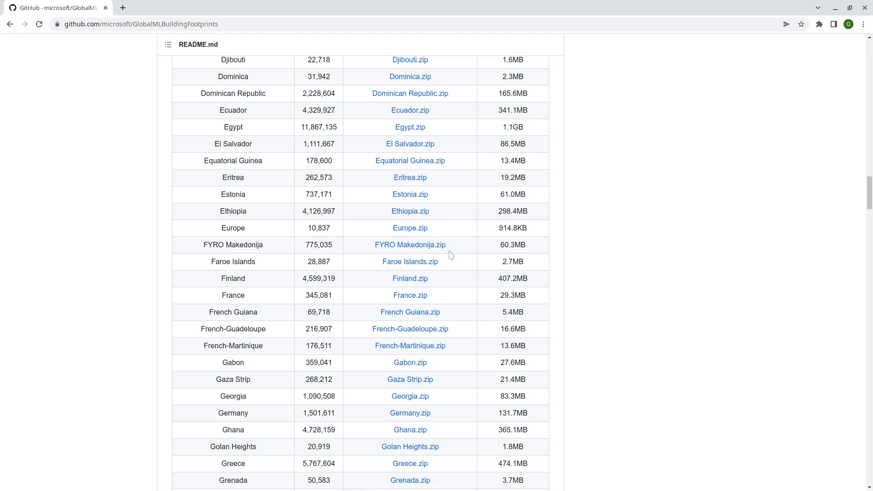
scroll(450, 255, "down", 9)
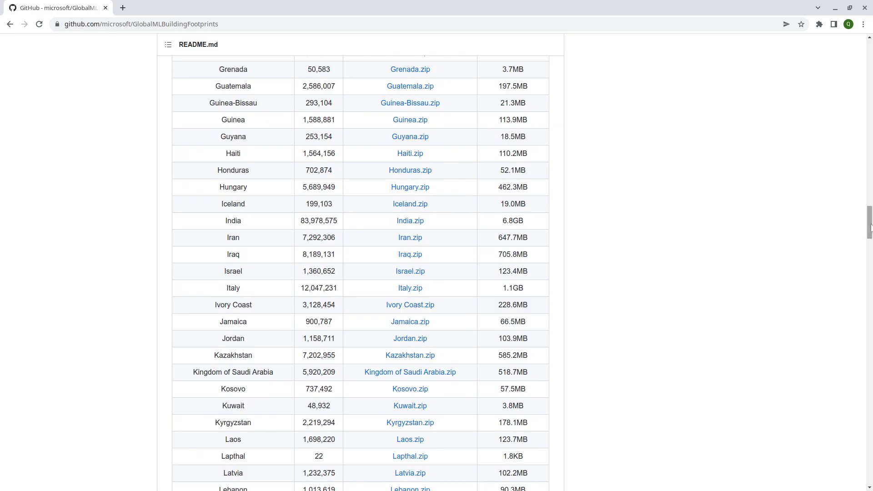
Open the US link from the README's list of other building releases in a new tab and view its Data Vintage section
left_click_drag(870, 226, 827, 338)
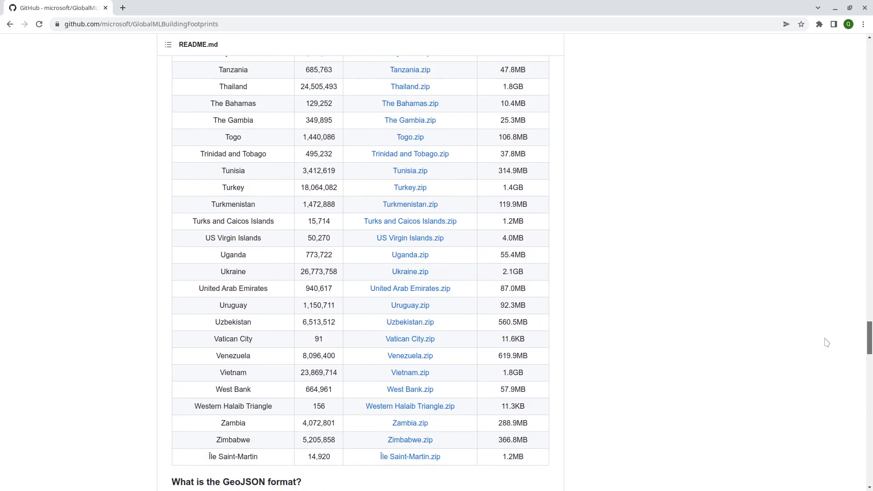
scroll(263, 264, "down", 12)
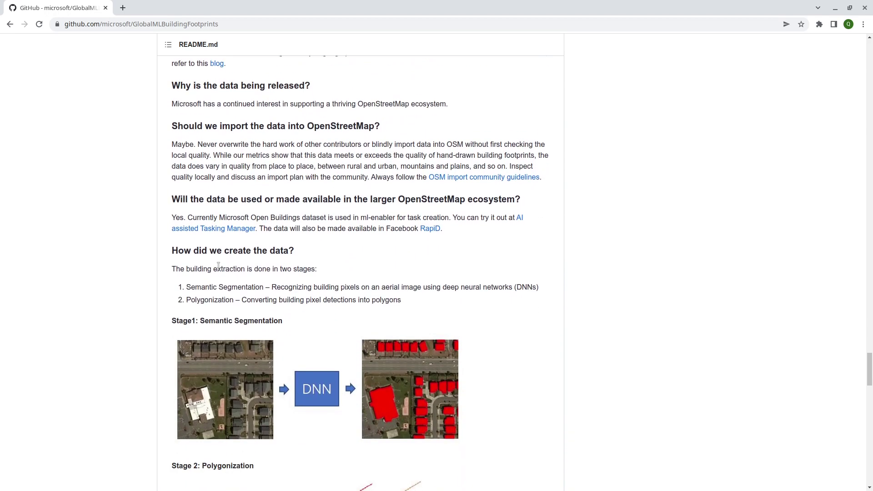
scroll(219, 266, "down", 19)
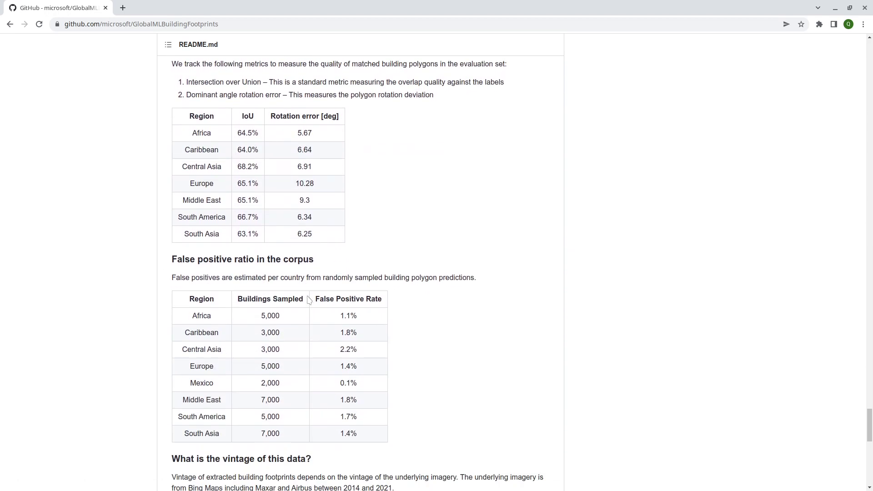
scroll(272, 344, "down", 5)
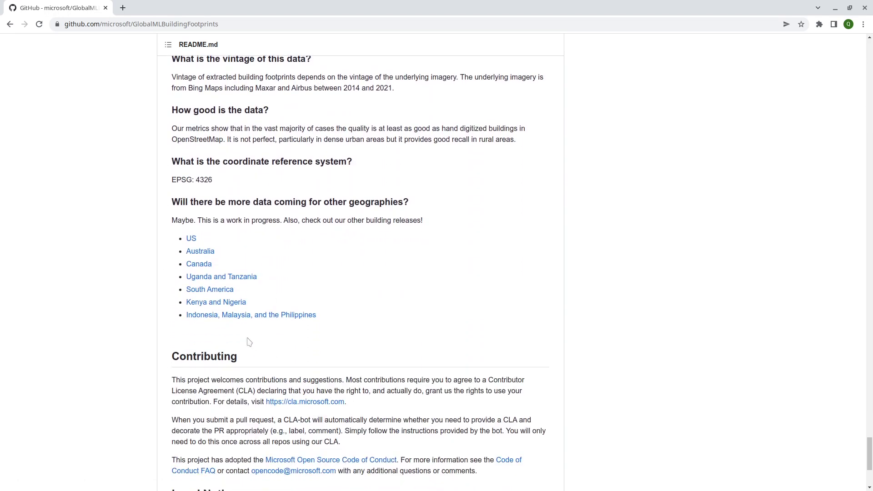
right_click(197, 245)
left_click(229, 251)
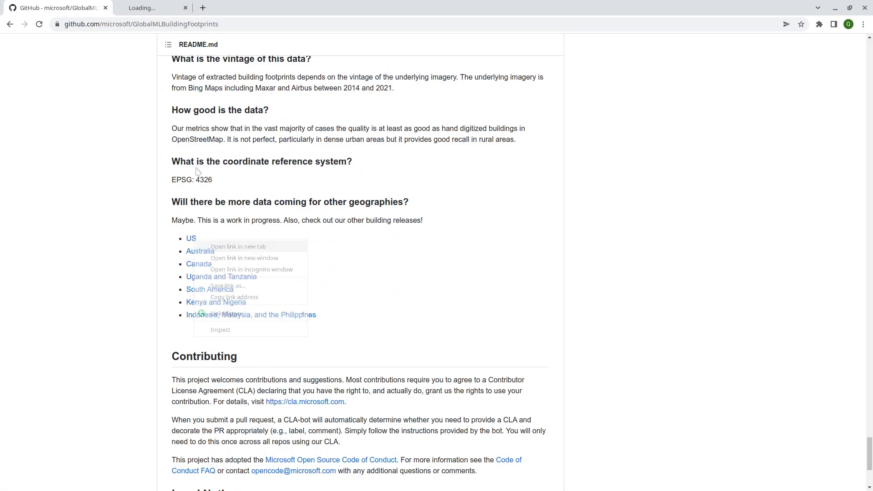
left_click(177, 9)
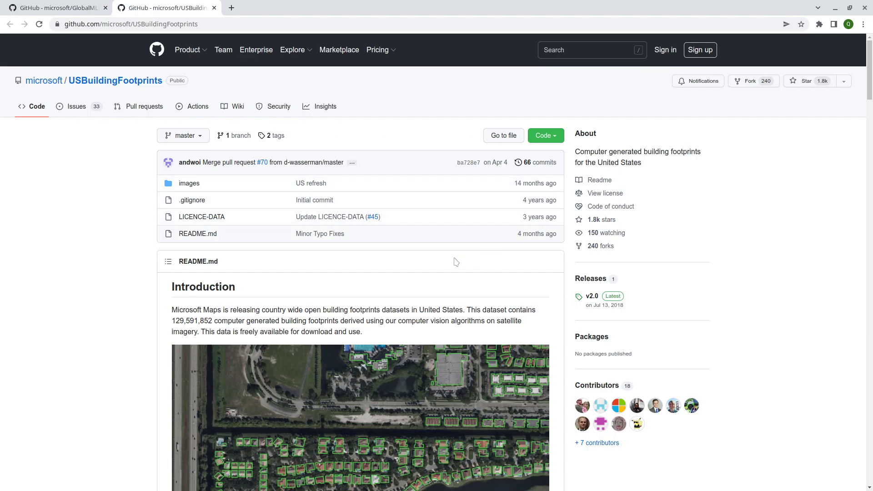
scroll(457, 262, "down", 10)
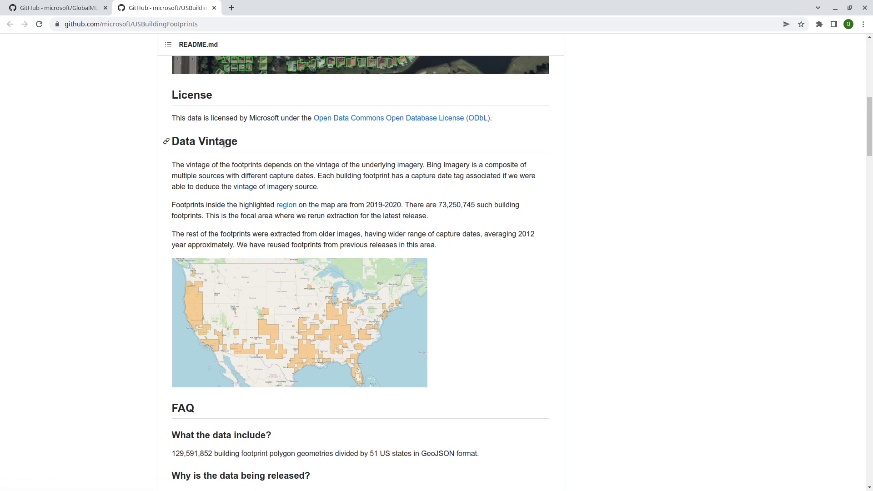
Return to the GlobalMLBuildingFootprints page and go back to the beginning of its location download table
left_click(46, 6)
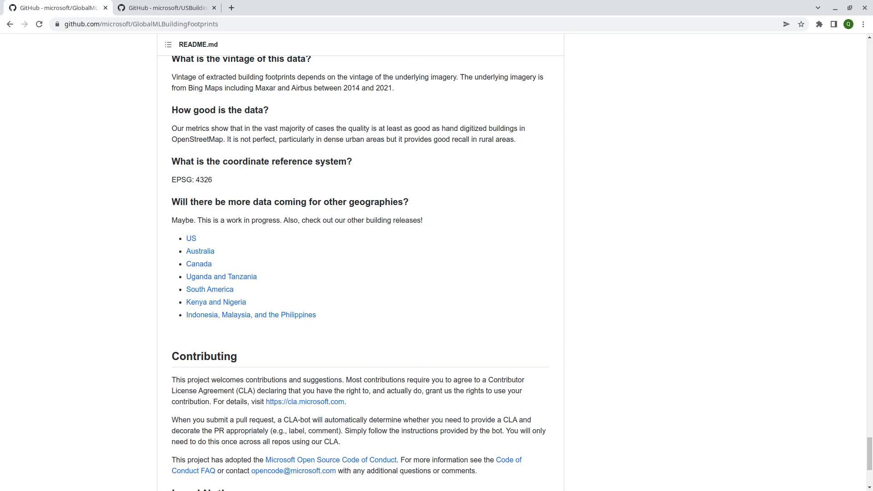
left_click_drag(867, 484, 783, 275)
scroll(573, 288, "up", 12)
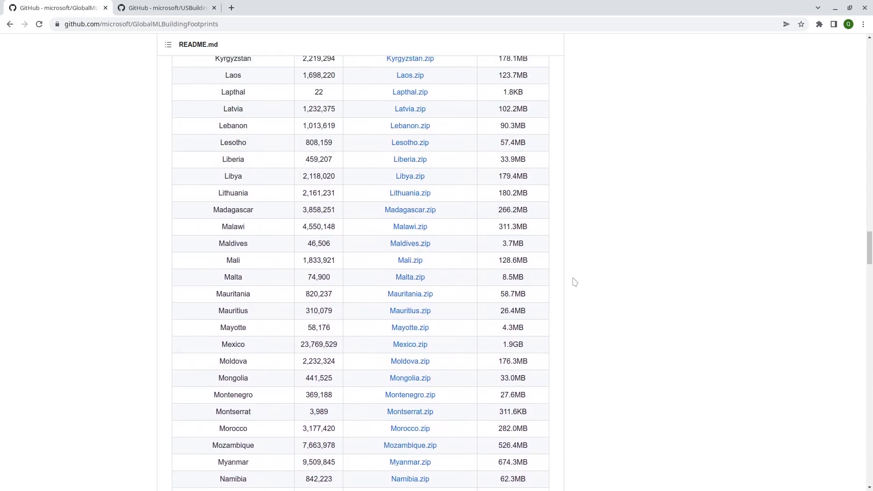
scroll(572, 278, "up", 8)
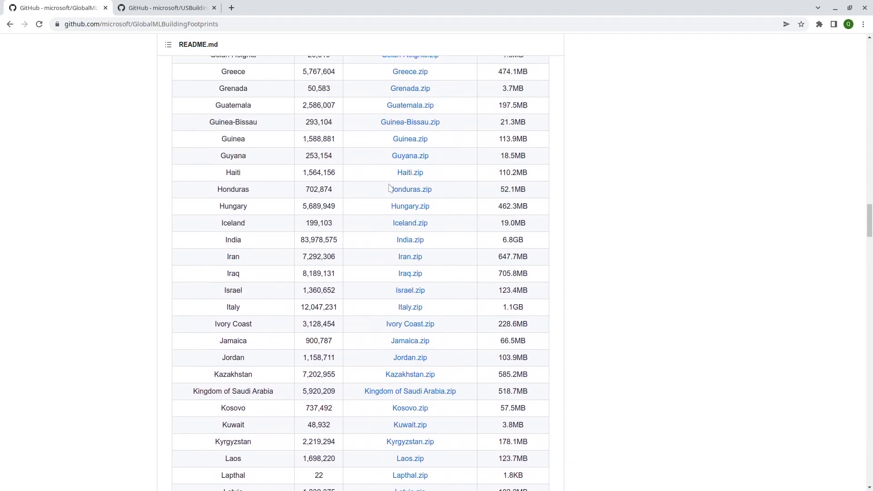
scroll(387, 193, "up", 14)
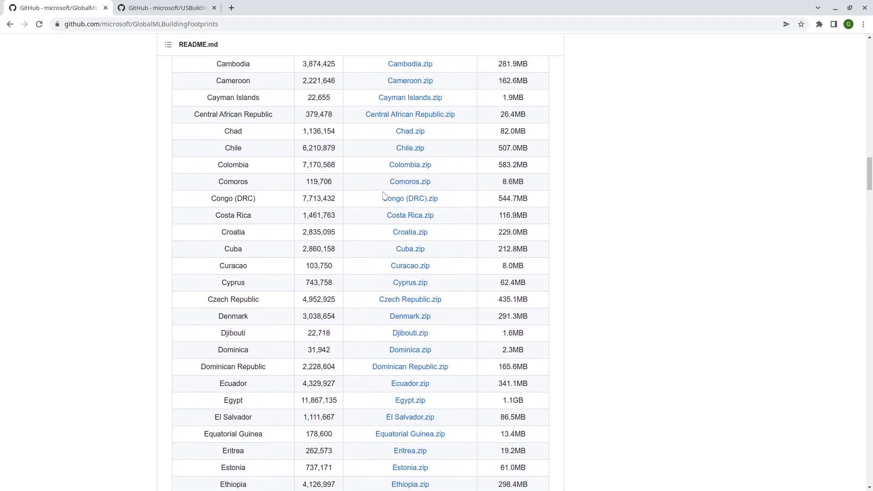
scroll(387, 191, "up", 9)
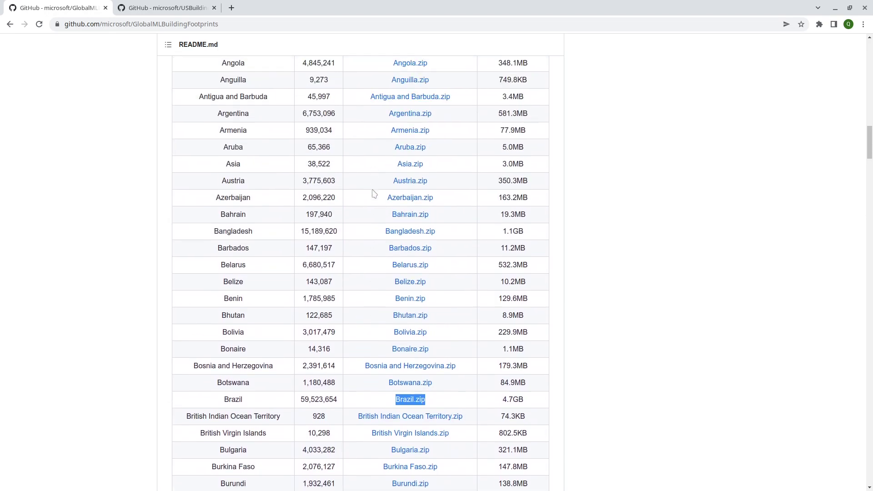
scroll(693, 167, "up", 2)
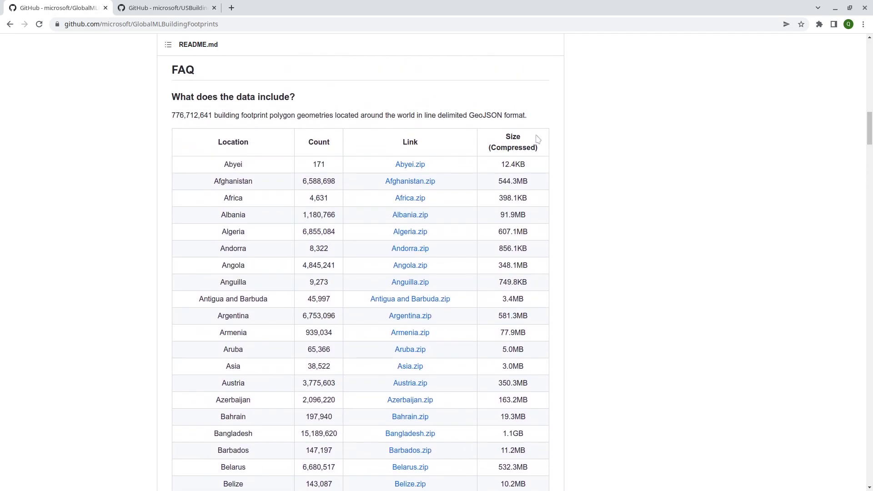
Search the web in a new tab for "chrome extensions link klipper", open its Chrome Web Store page and check it among the browser's extensions
left_click(236, 10)
type("chreo")
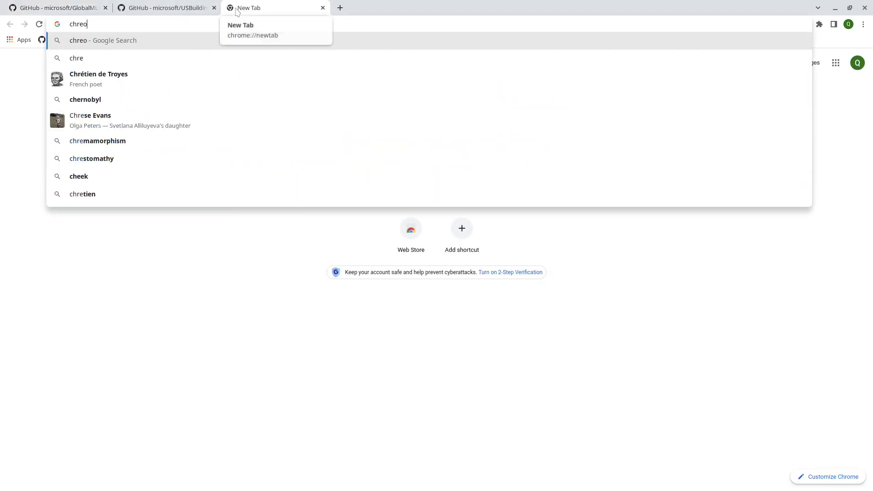
key("BackSpace")
key("BackSpace")
type("ome ext")
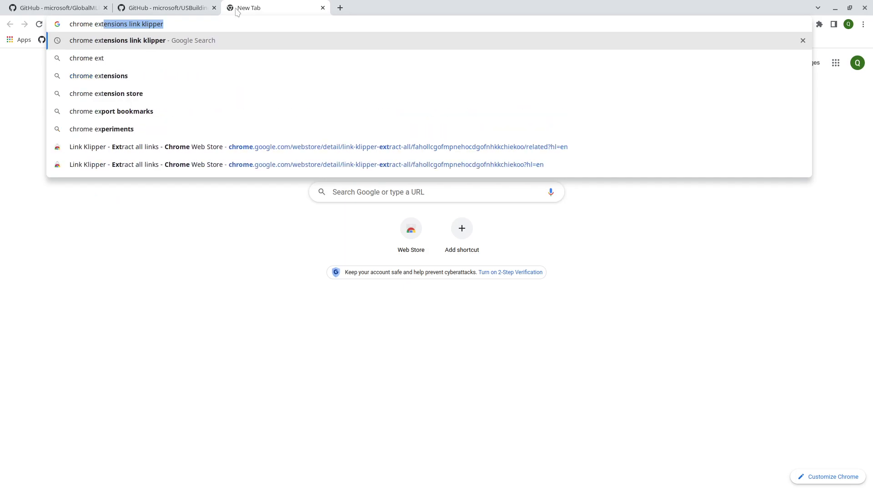
key("Right")
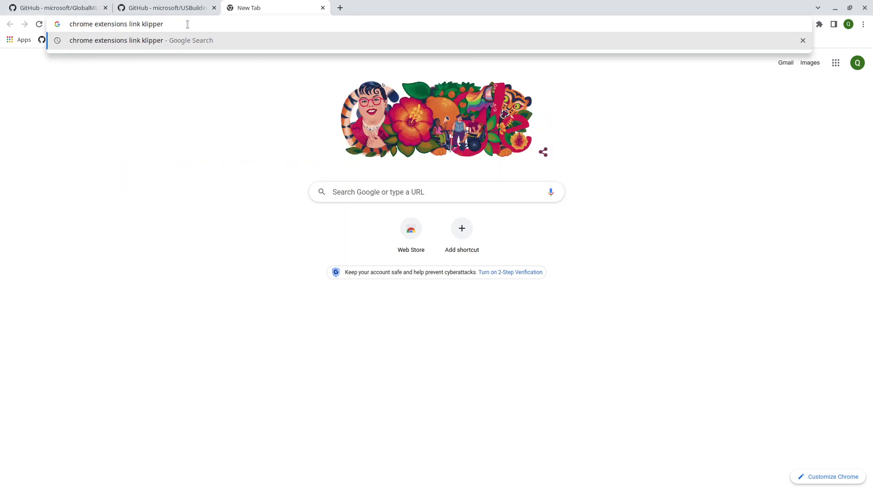
key("Return")
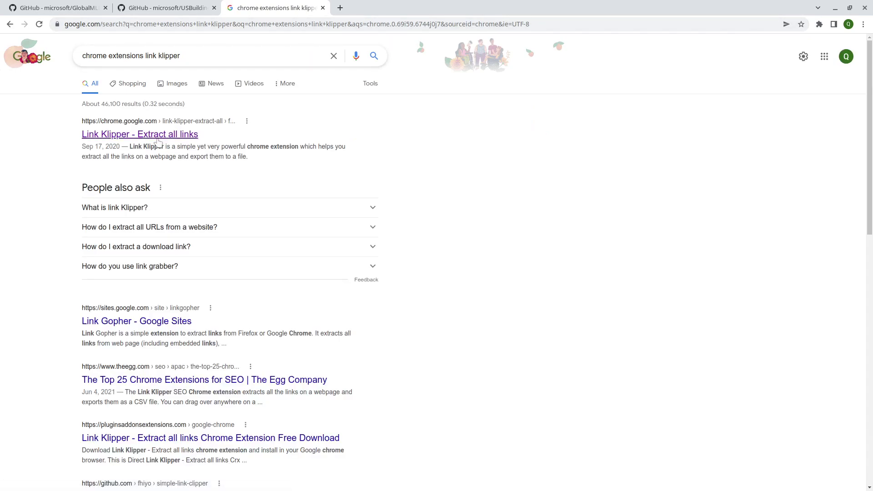
left_click(158, 143)
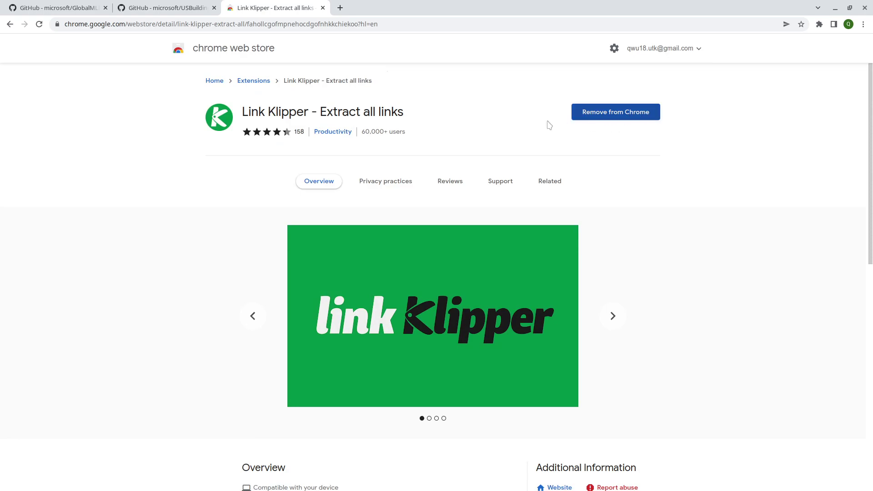
left_click(819, 24)
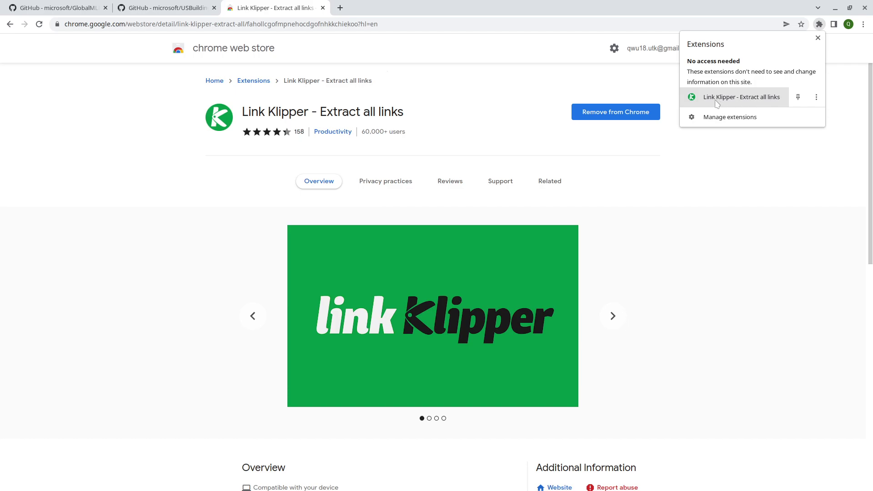
left_click(414, 99)
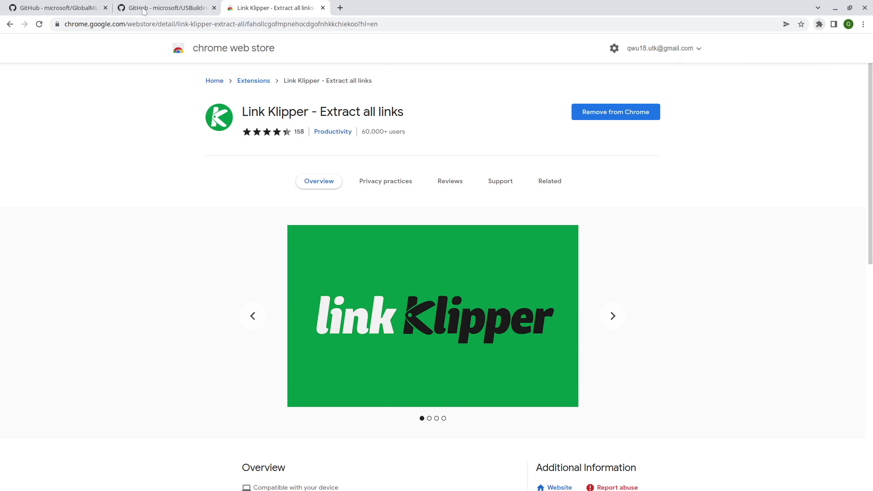
Extract all links from the GlobalMLBuildingFootprints page with Link Klipper and save them as github.com_19th_May_2022.csv in the Downloads folder
left_click(157, 9)
left_click(59, 7)
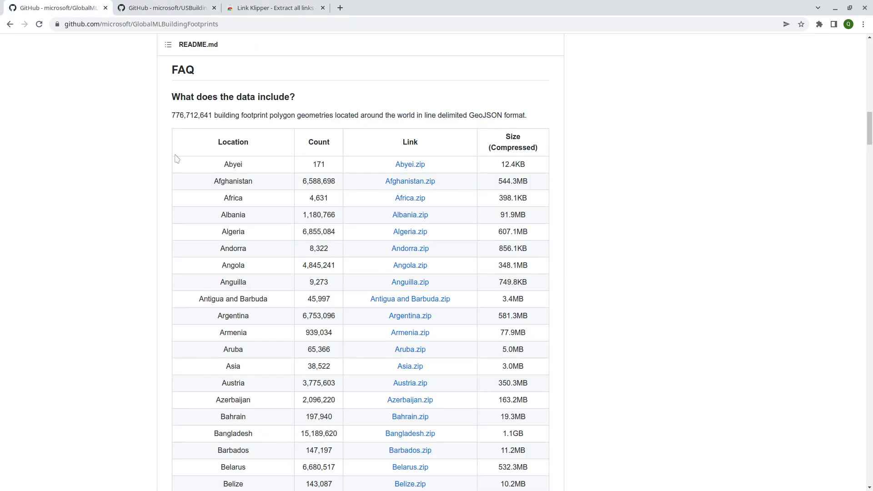
scroll(648, 189, "down", 2)
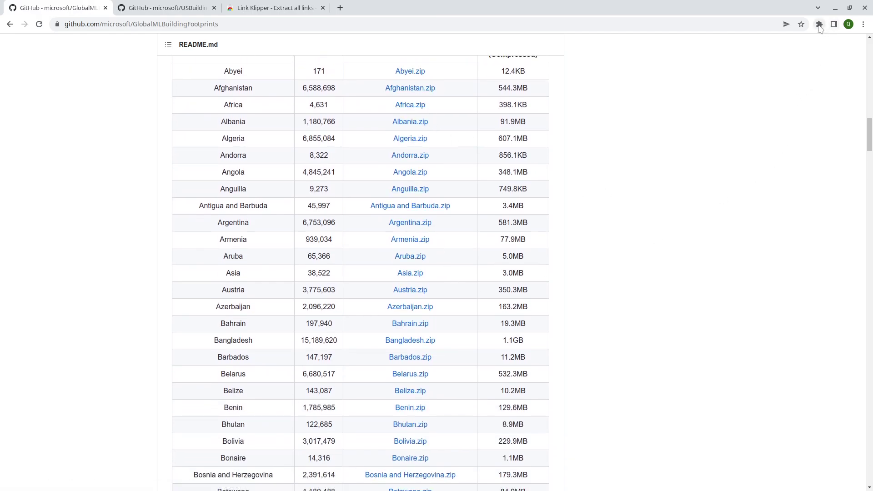
left_click(820, 24)
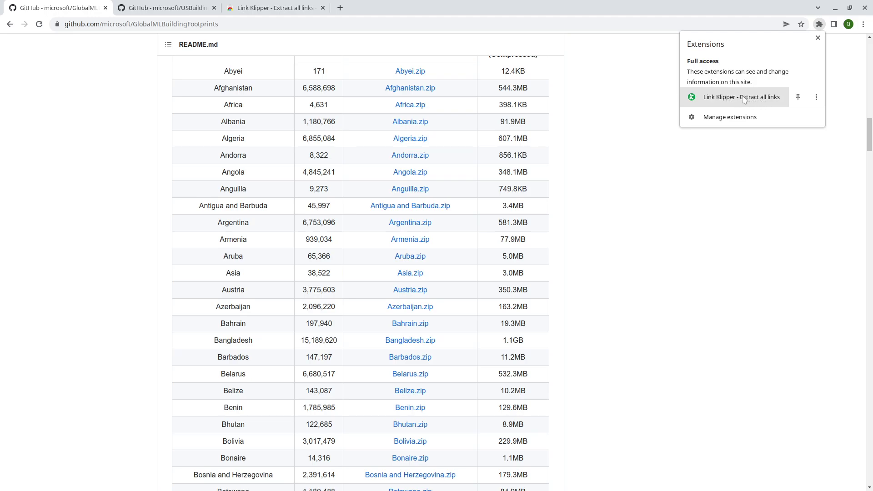
left_click(748, 97)
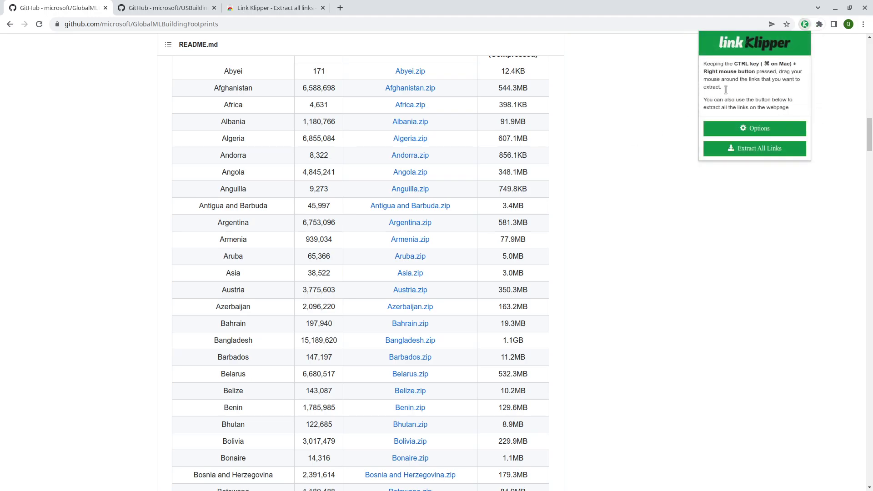
left_click(754, 150)
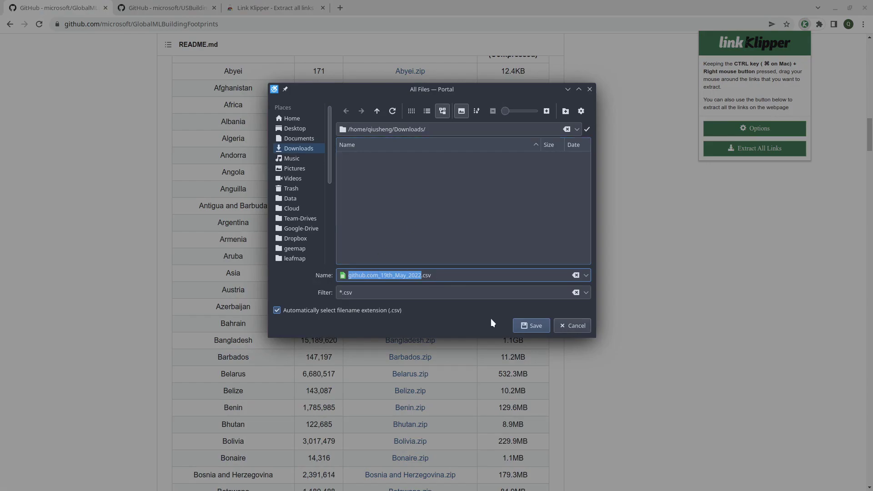
left_click(532, 325)
Open the downloaded CSV in PlanMaker with UTF-8 encoding and comma separators, and fit column A's width to the links
left_click(59, 478)
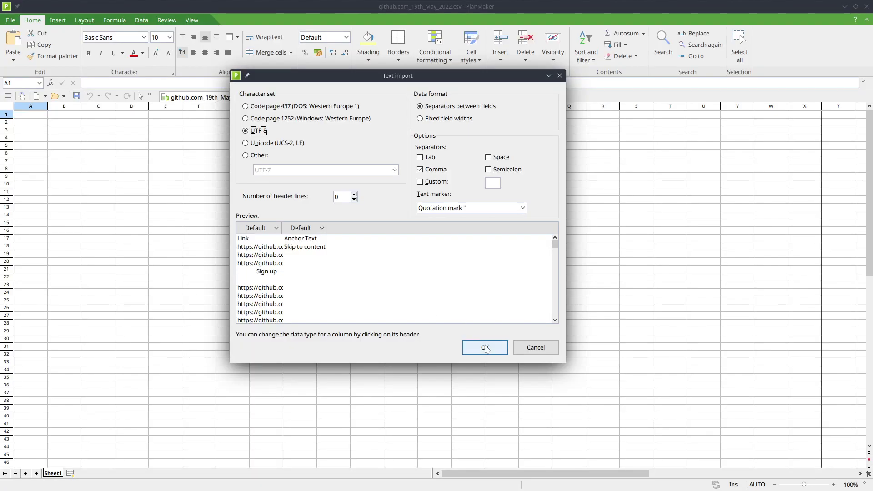
left_click(484, 347)
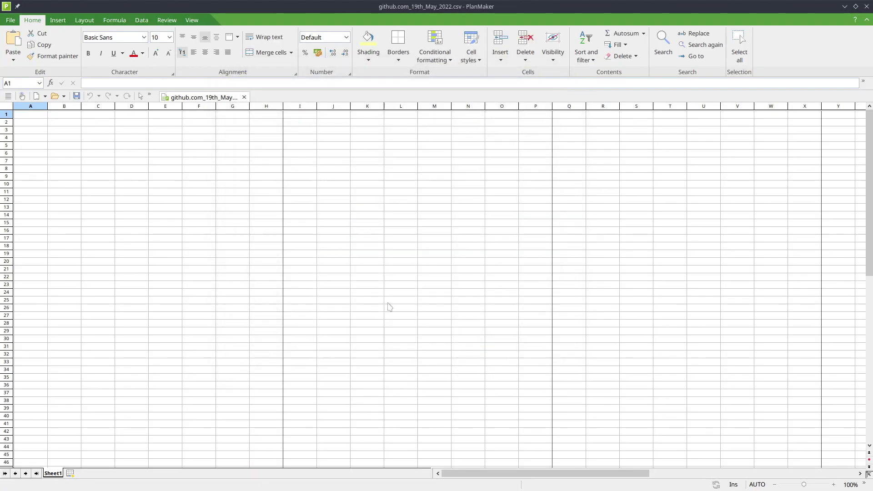
double_click(47, 106)
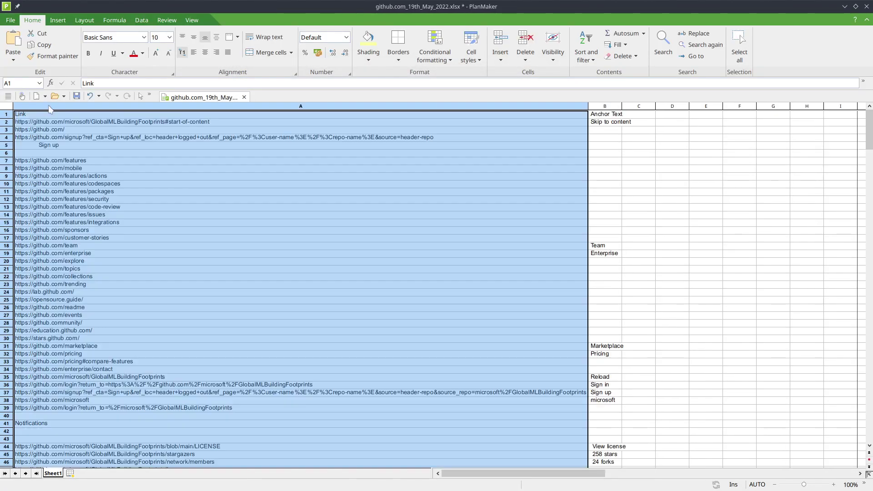
Locate the first building footprint download link in column A and select the Abyei.zip cell, A105
scroll(744, 167, "down", 12)
scroll(744, 168, "down", 1)
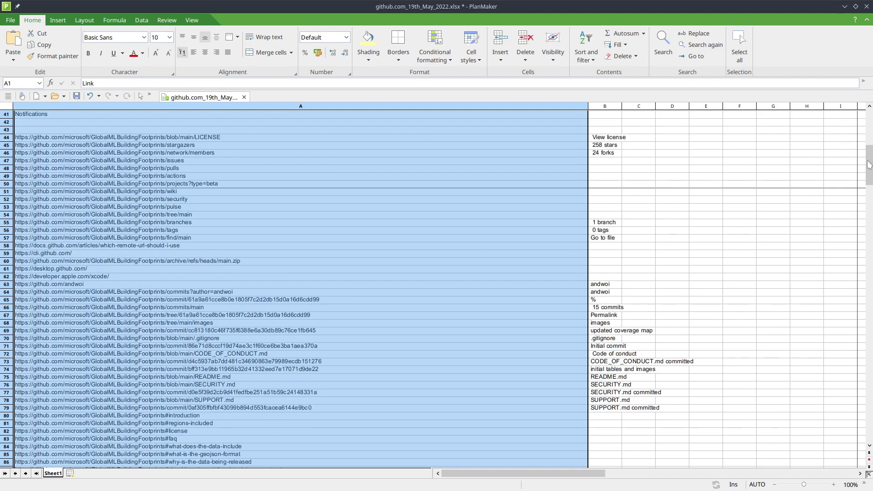
left_click_drag(868, 166, 870, 183)
scroll(869, 183, "down", 14)
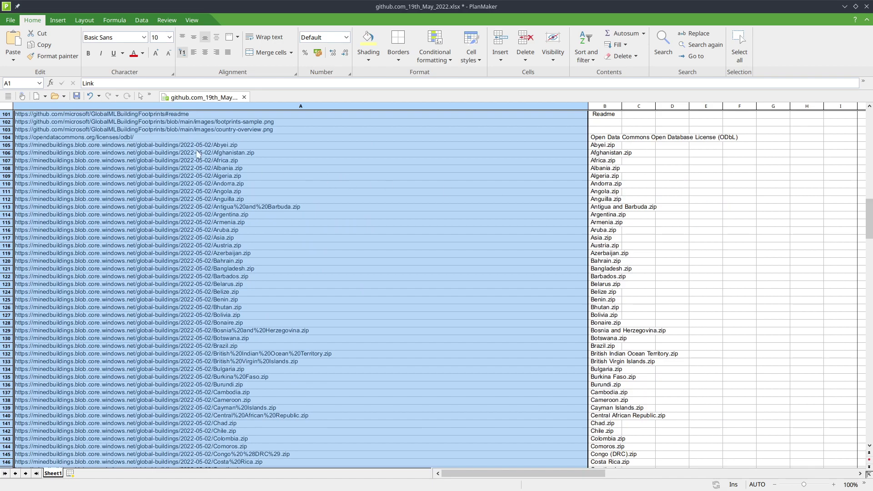
left_click(191, 145)
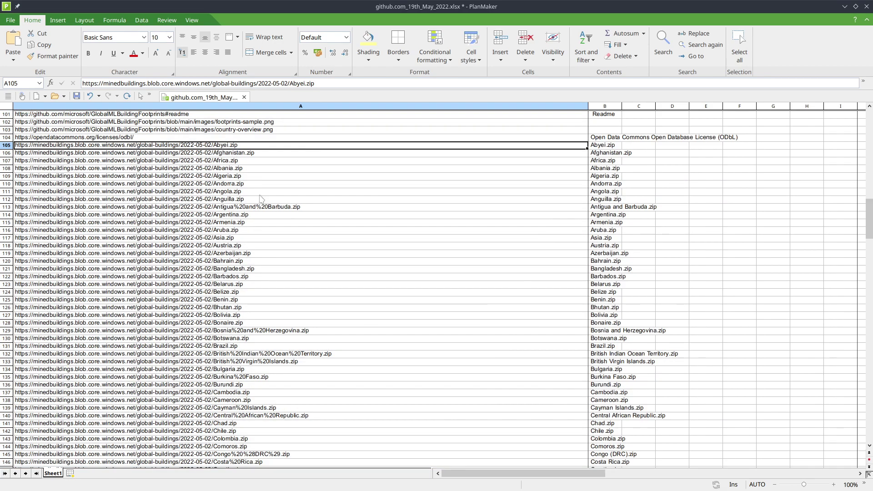
Compare with the download table on the GitHub page in Chrome, highlighting its last rows, Zimbabwe and Île Saint-Martin
key("alt+Tab")
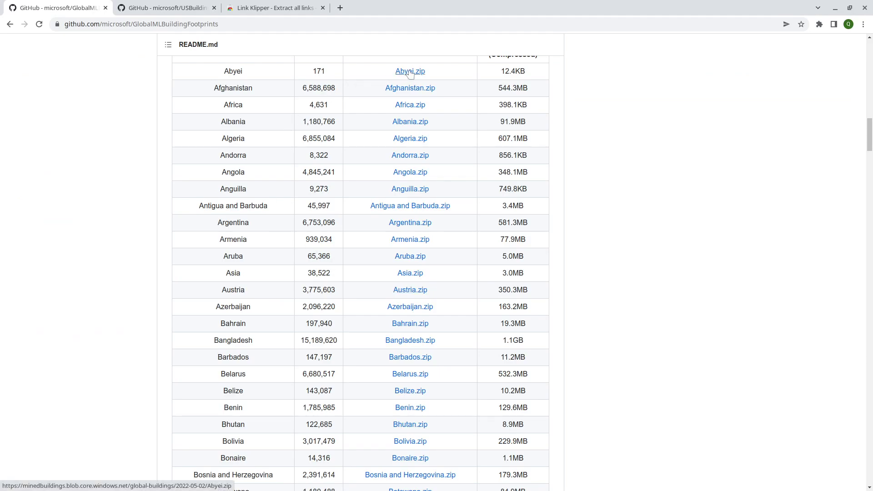
left_click_drag(868, 141, 865, 363)
left_click_drag(216, 150, 514, 154)
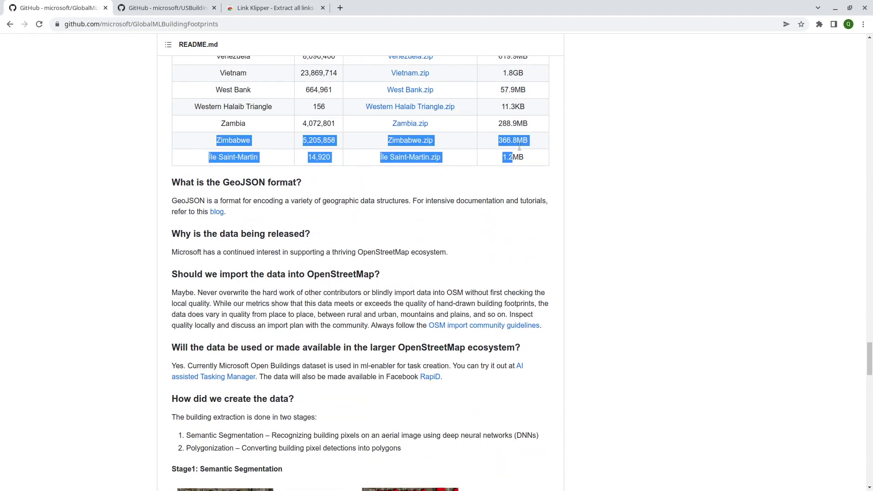
left_click(835, 8)
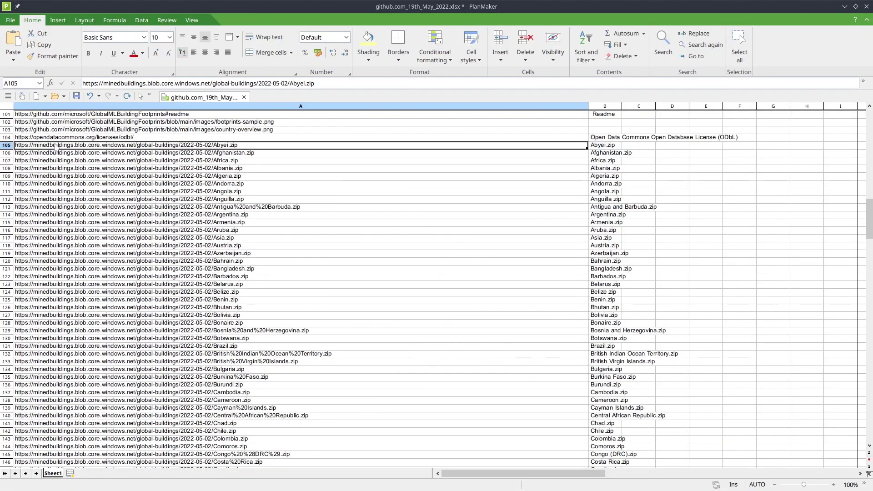
Select the spreadsheet's zip links from A105 through the Île Saint-Martin link in A297 and copy them
scroll(73, 152, "down", 15)
scroll(422, 299, "down", 20)
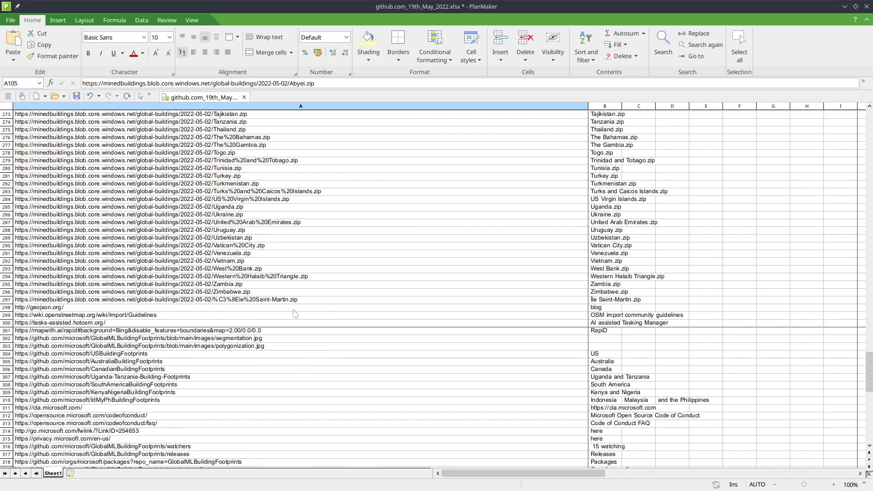
left_click(266, 300, "shift")
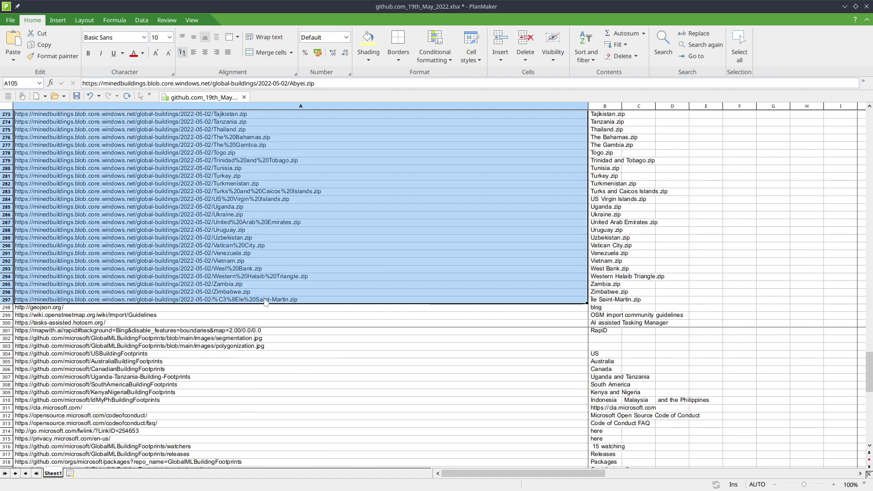
right_click(170, 182)
left_click(202, 208)
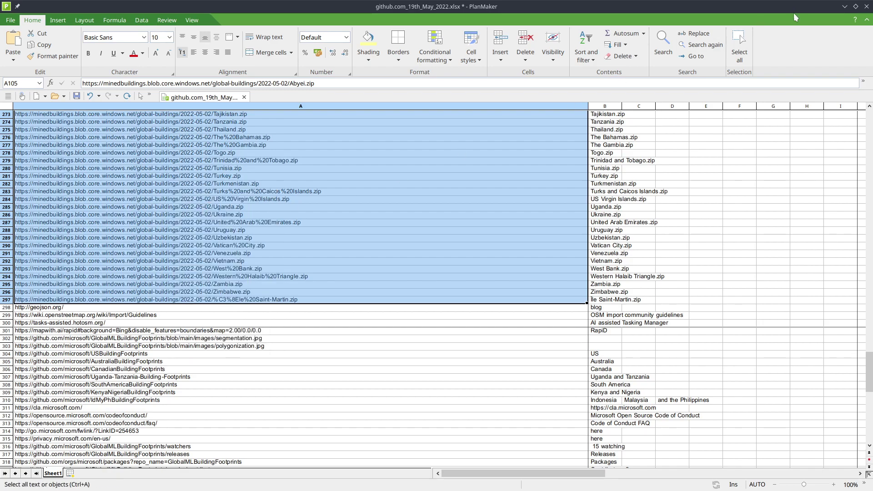
Switch to the Dolphin file manager and create a text file named links.txt in the Downloads folder
left_click(845, 7)
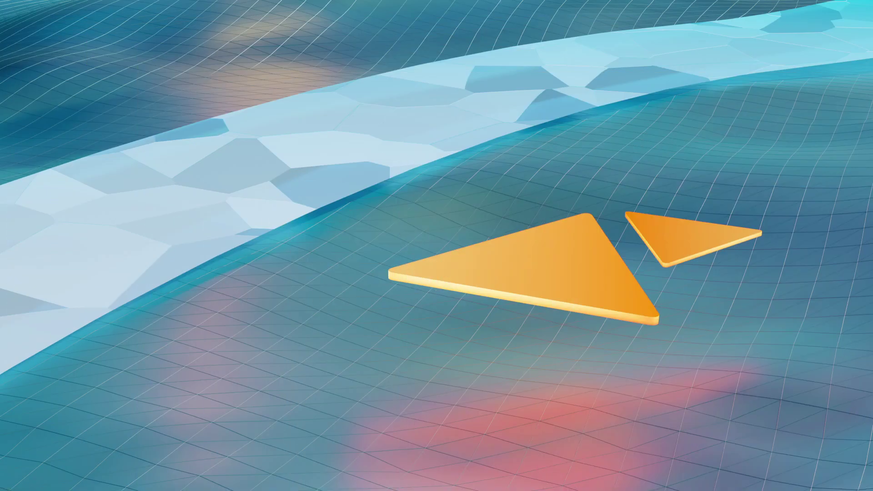
key("alt+Tab")
left_click_drag(472, 147, 427, 125)
left_click(349, 240)
right_click(323, 234)
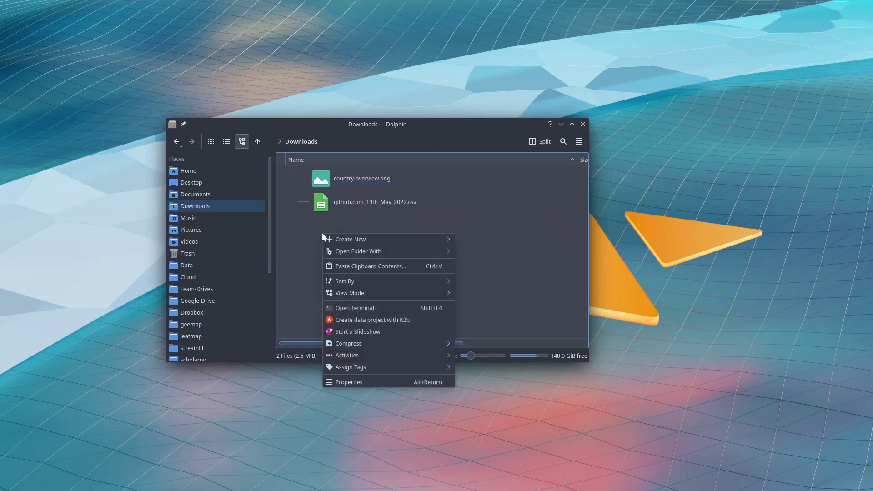
mouse_move(373, 240)
left_click(488, 254)
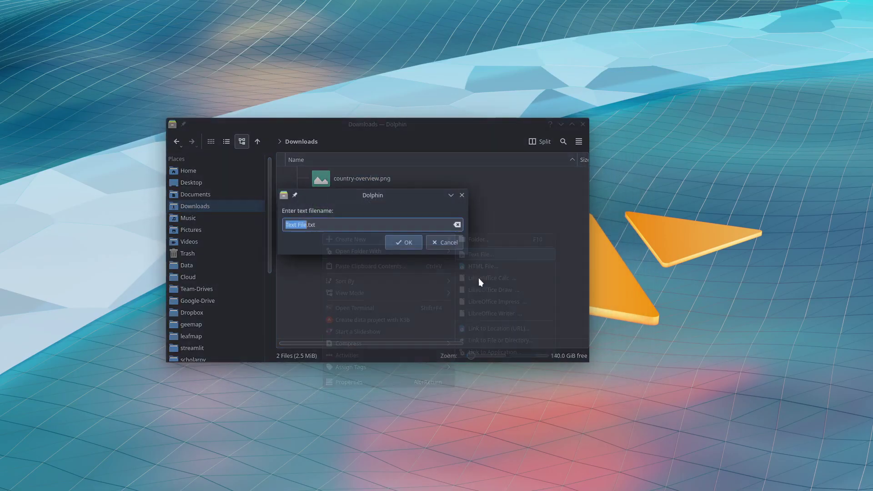
key("BackSpace")
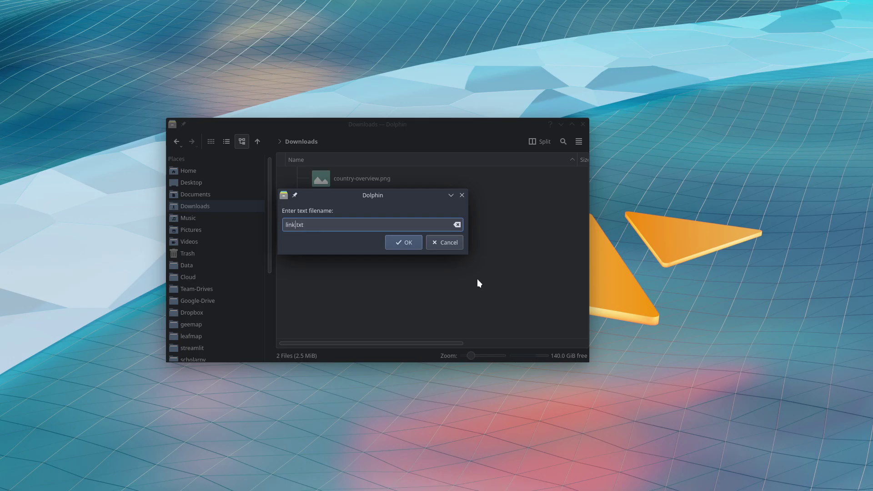
key("Return")
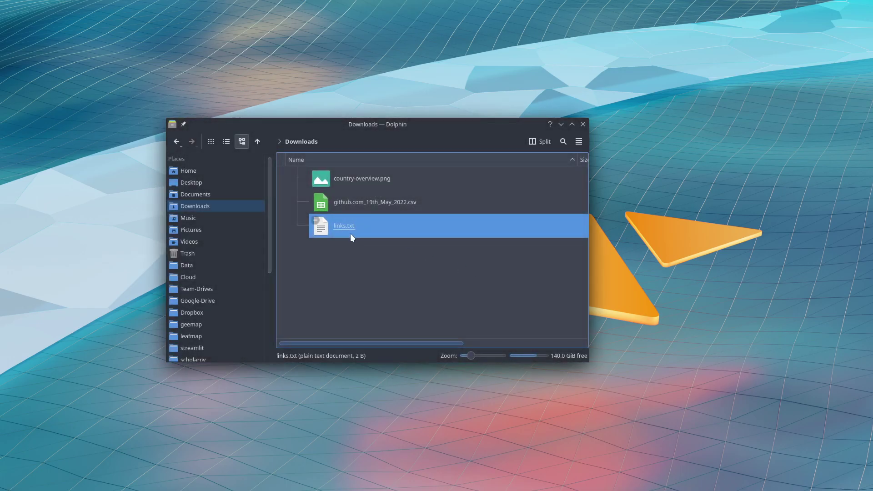
Open links.txt in Kate, paste the copied zip links without an extra trailing line, then save and close the file
double_click(348, 223)
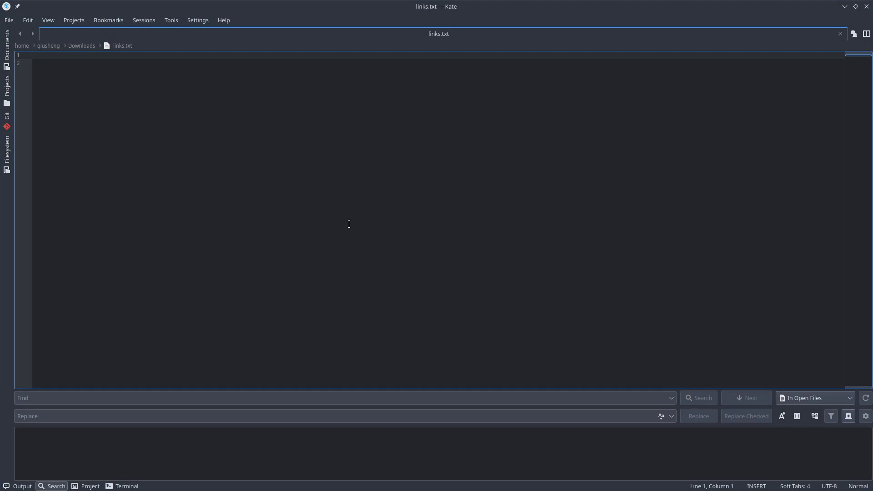
key("ctrl+v")
key("BackSpace")
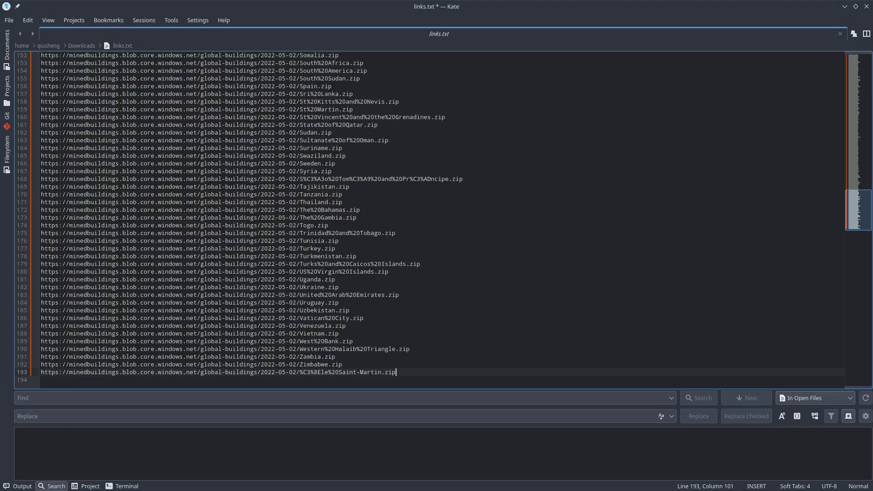
scroll(838, 208, "up", 15)
scroll(858, 179, "down", 15)
left_click_drag(854, 217, 857, 75)
key("ctrl+s")
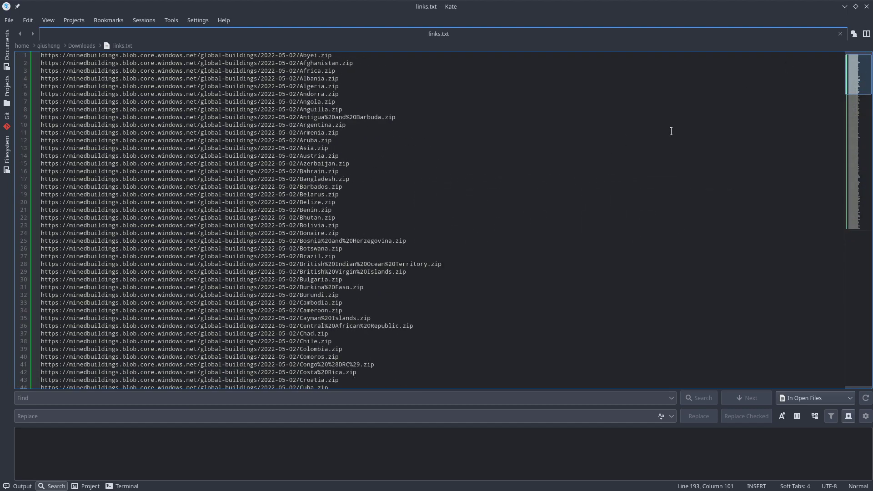
left_click(866, 7)
Reopen links.txt to check the saved list from its last link to its first, and close it again
double_click(344, 224)
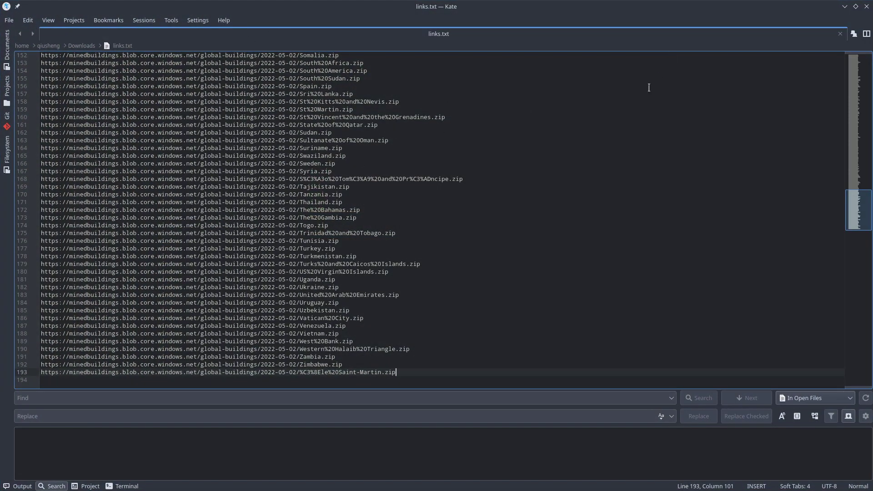
scroll(739, 224, "up", 7)
left_click_drag(856, 205, 854, 91)
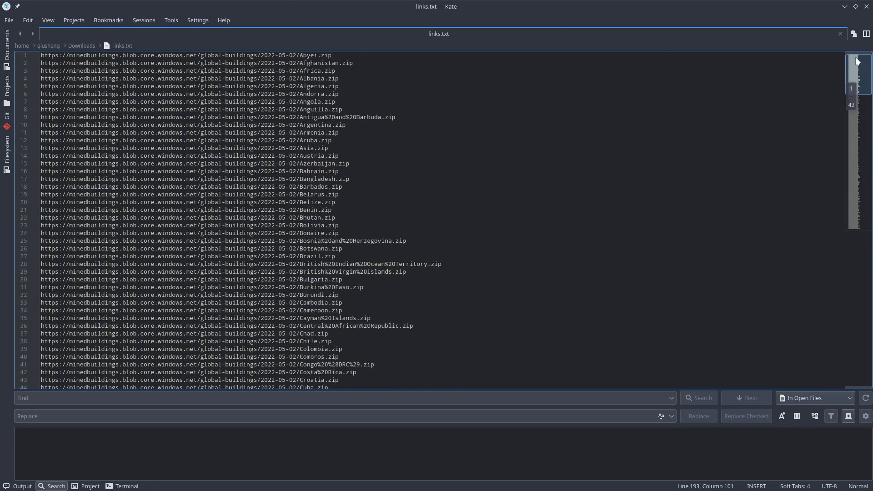
left_click(866, 6)
left_click_drag(444, 129, 430, 117)
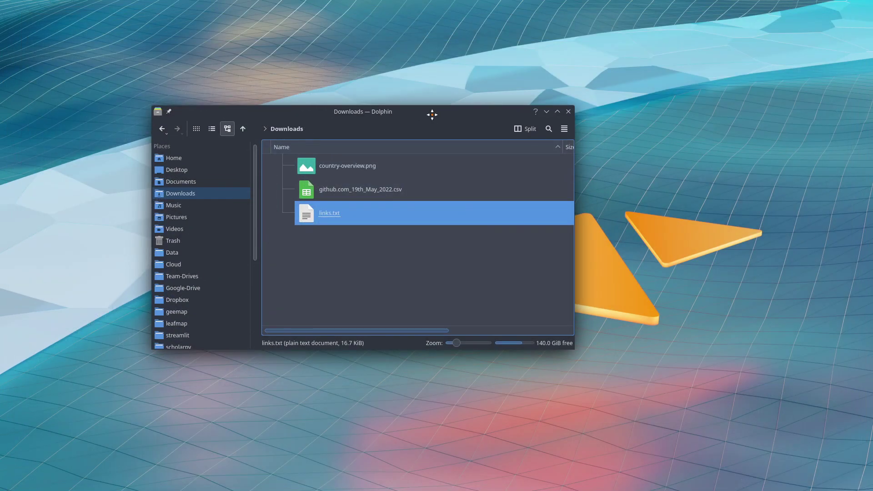
Open a Konsole terminal in the Downloads folder and arrange it below the Dolphin window
left_click(350, 270)
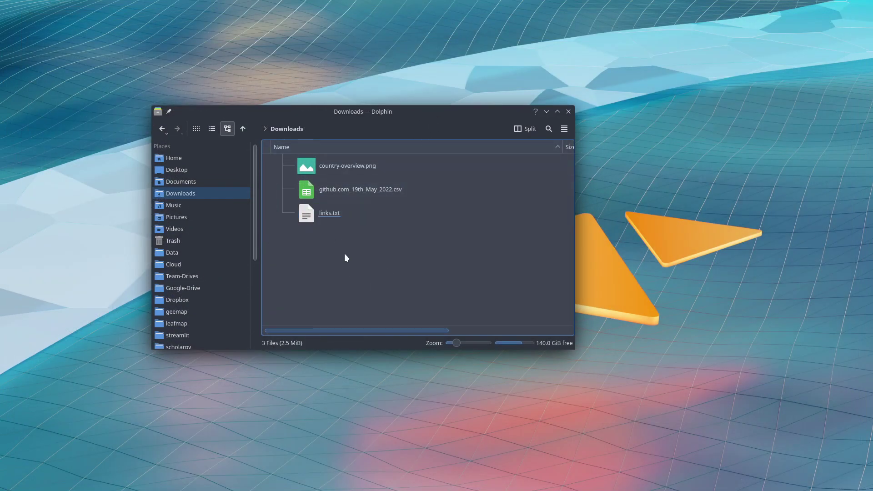
right_click(331, 246)
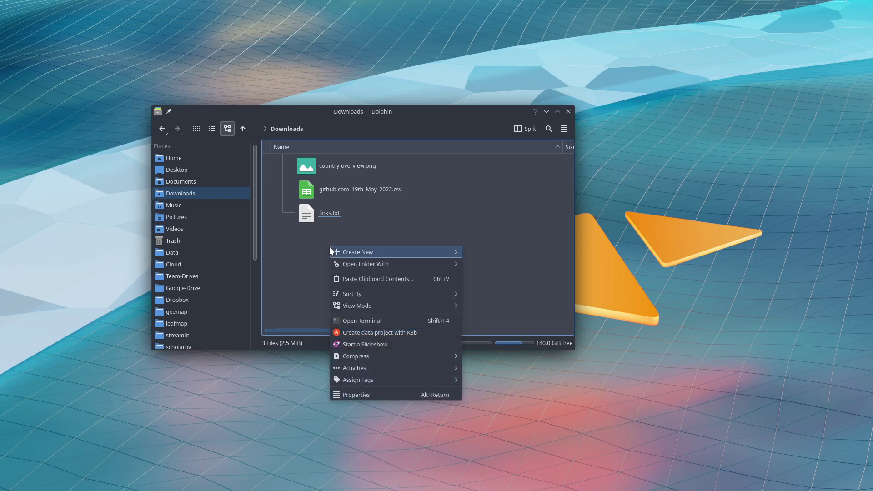
mouse_move(334, 258)
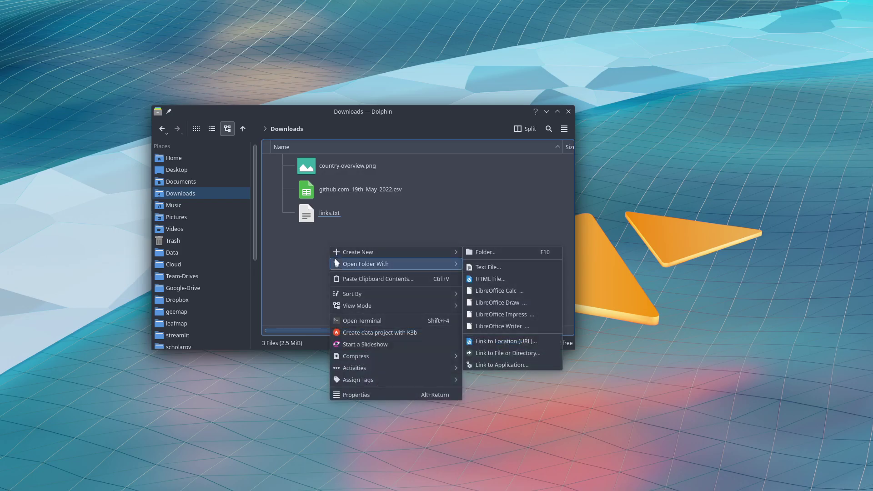
left_click(365, 320)
left_click_drag(440, 125, 387, 219)
left_click_drag(411, 114, 436, 40)
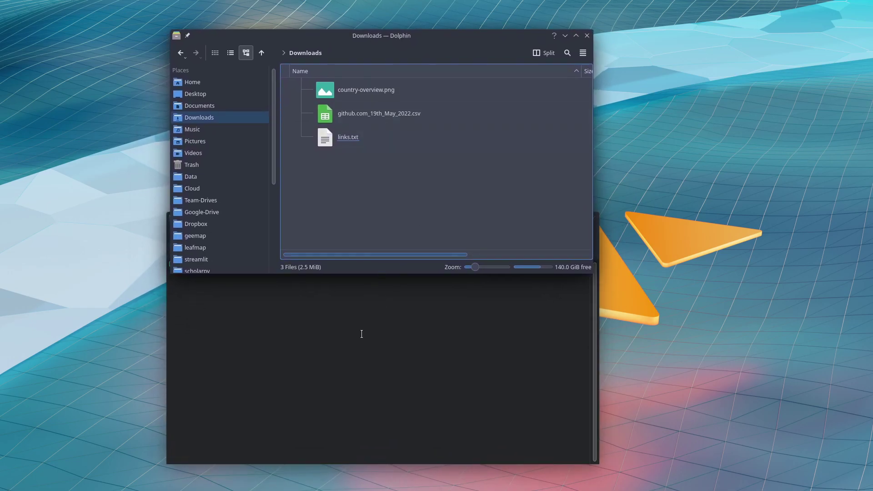
left_click(363, 330)
left_click_drag(394, 211, 397, 228)
Run wget without arguments in the terminal to check that it is installed
type("wget")
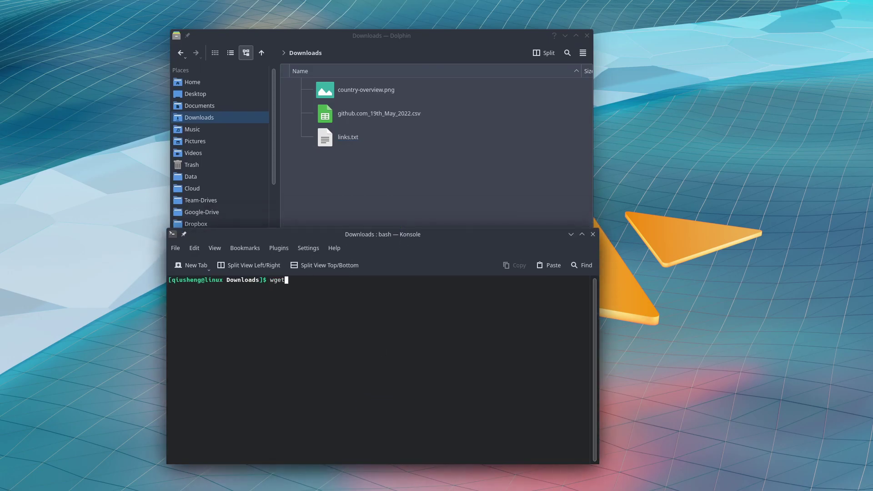
key("Return")
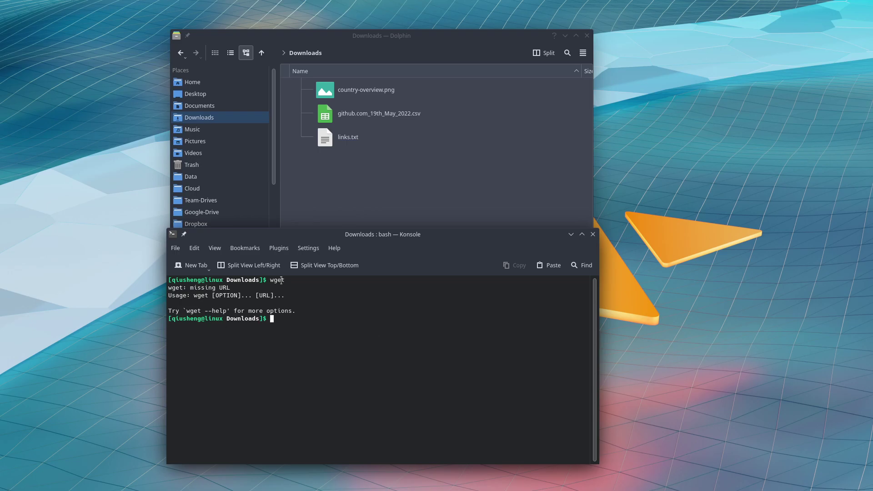
left_click_drag(371, 232, 373, 183)
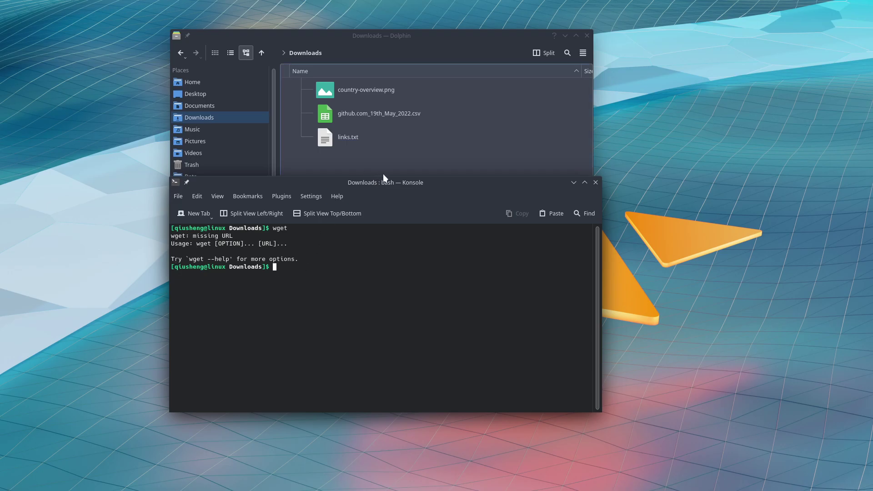
Review the links in links.txt and the country table with file sizes on the GitHub page, then close the text file
left_click_drag(346, 137, 347, 141)
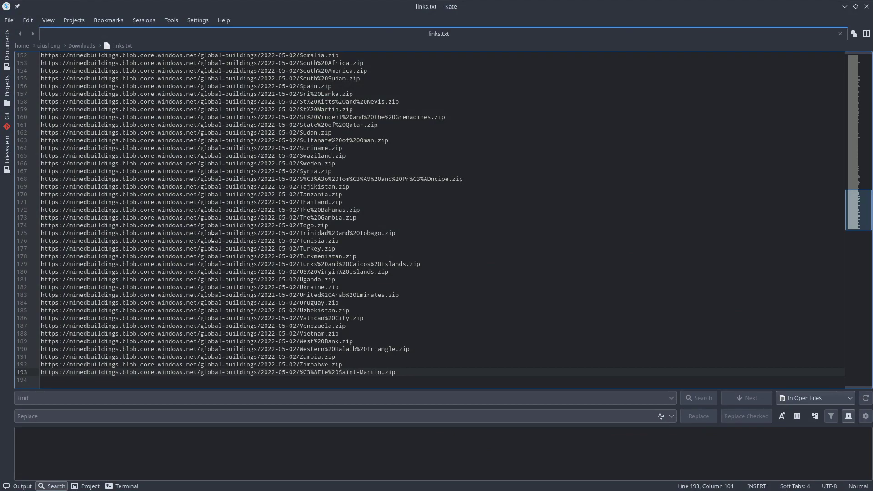
scroll(213, 239, "up", 20)
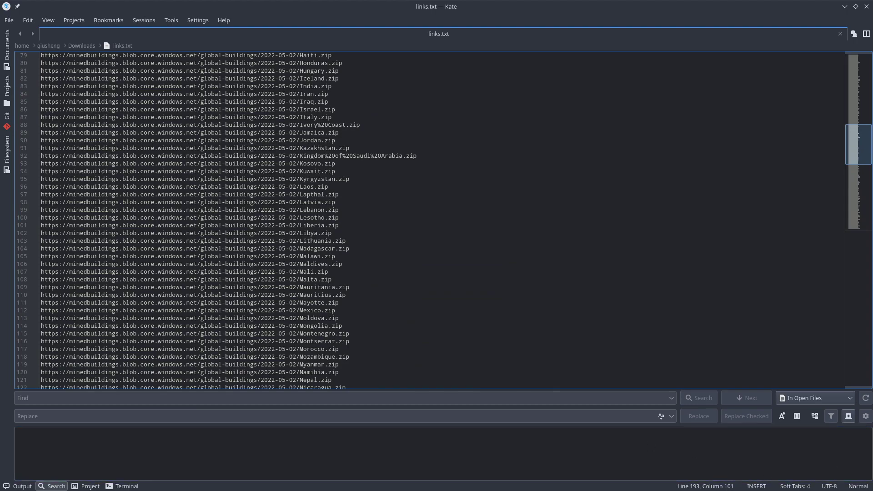
key("alt+Tab")
scroll(690, 297, "up", 4)
left_click(627, 280)
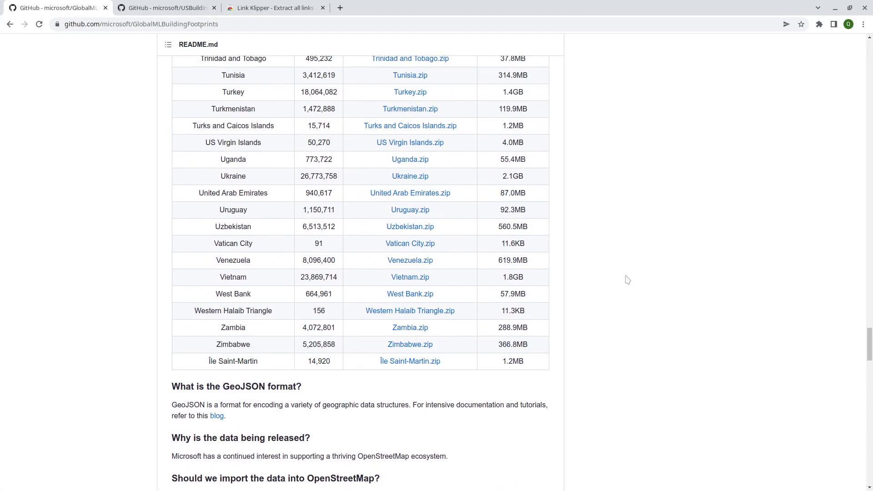
scroll(612, 293, "up", 11)
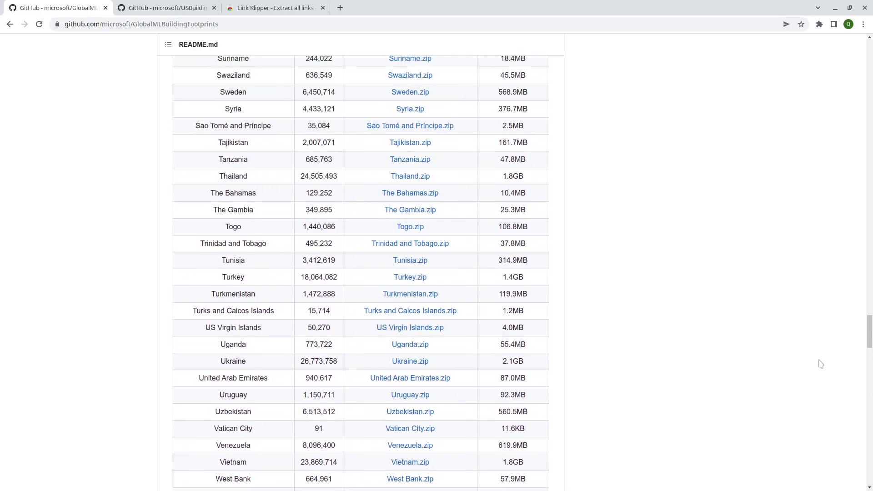
left_click_drag(858, 304, 814, 137)
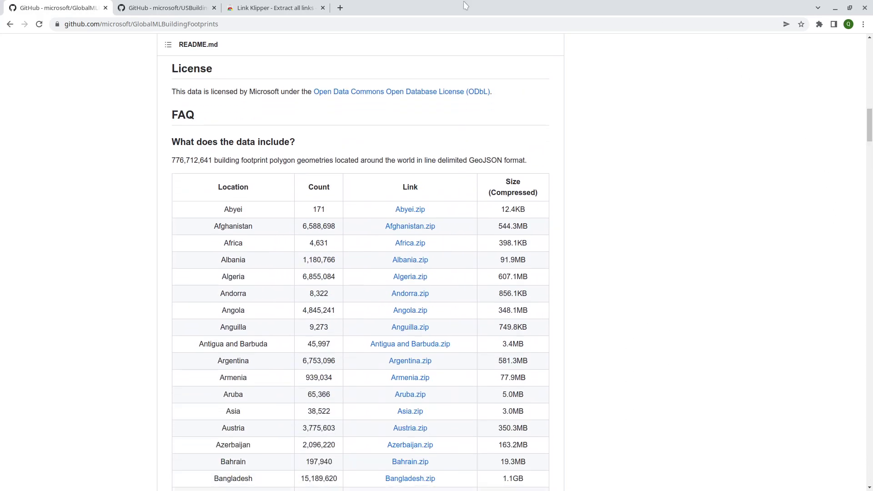
left_click(835, 7)
left_click(867, 6)
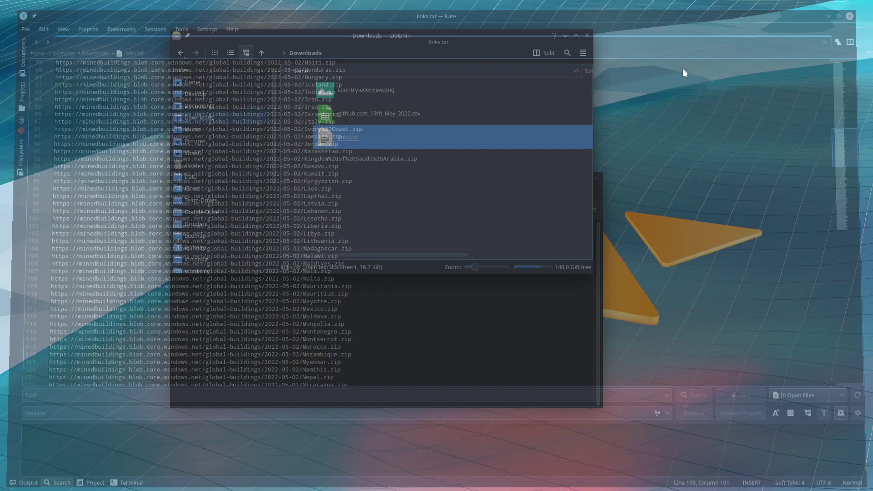
Duplicate links.txt in the Downloads folder under the name links-full.txt
left_click(362, 184)
left_click(348, 139)
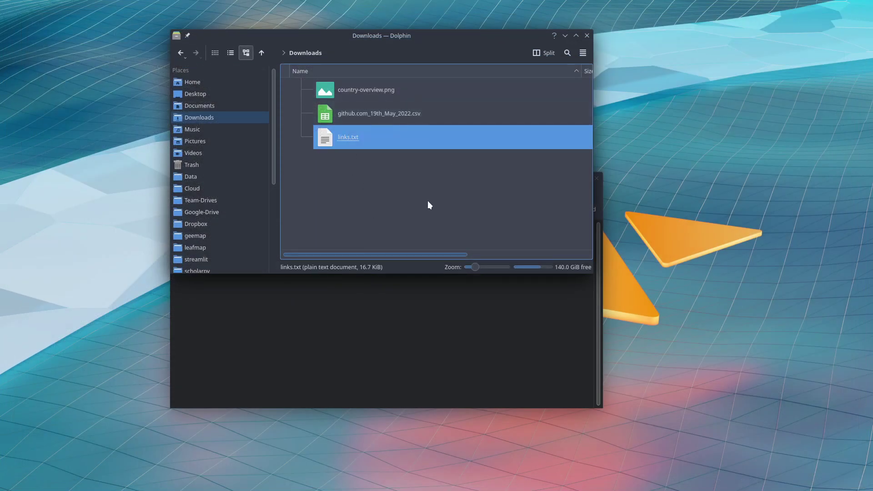
key("ctrl+v")
key("Right")
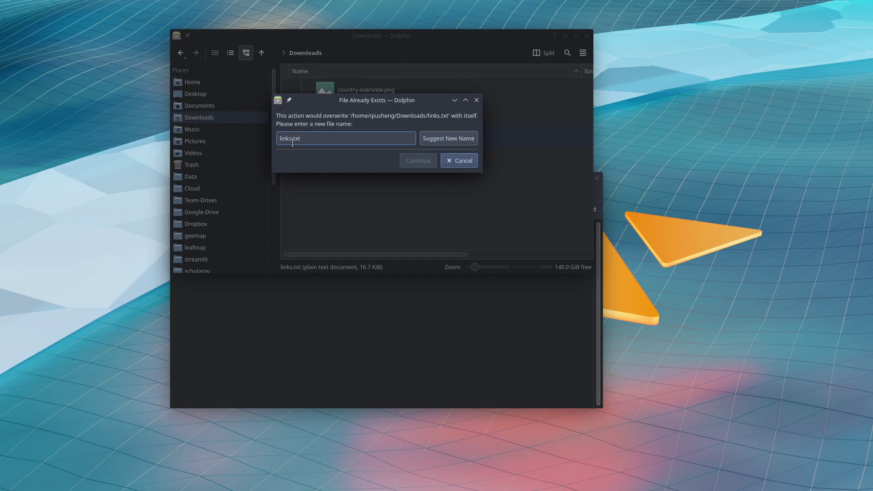
type("-full")
key("Return")
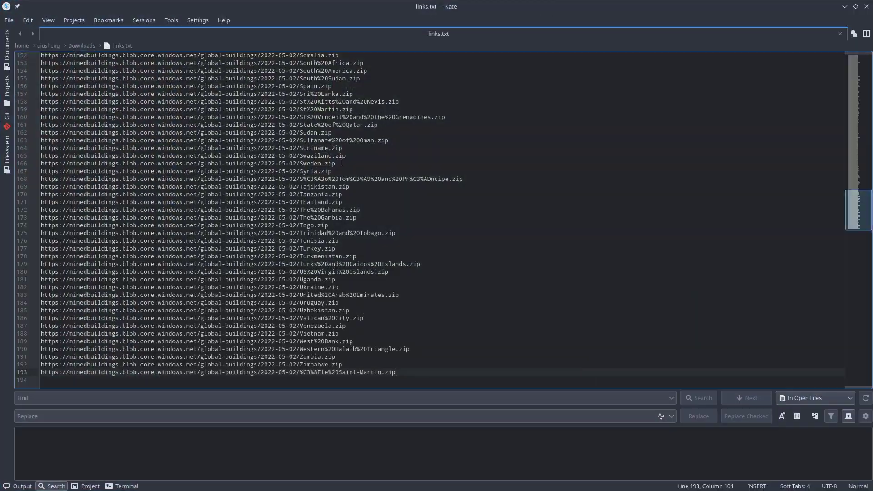
Open links.txt in Kate and delete all links from Anguilla.zip through the end of the list
key("ctrl+Home")
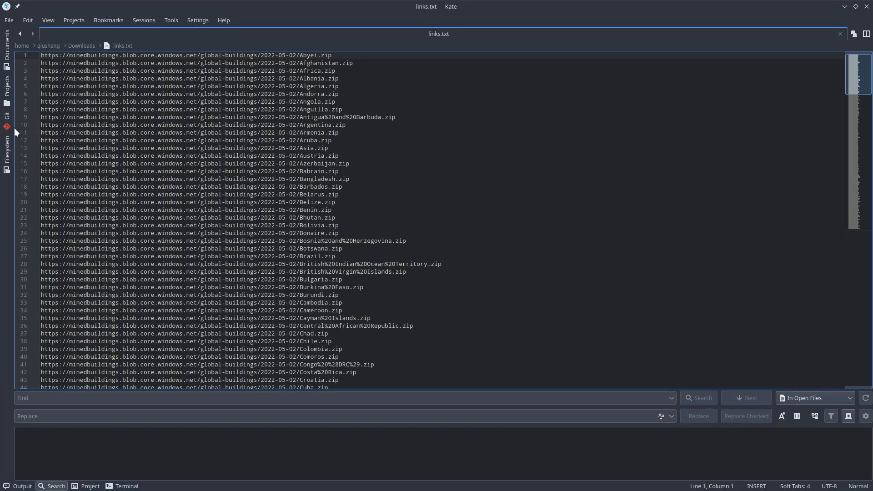
left_click_drag(41, 114, 48, 124)
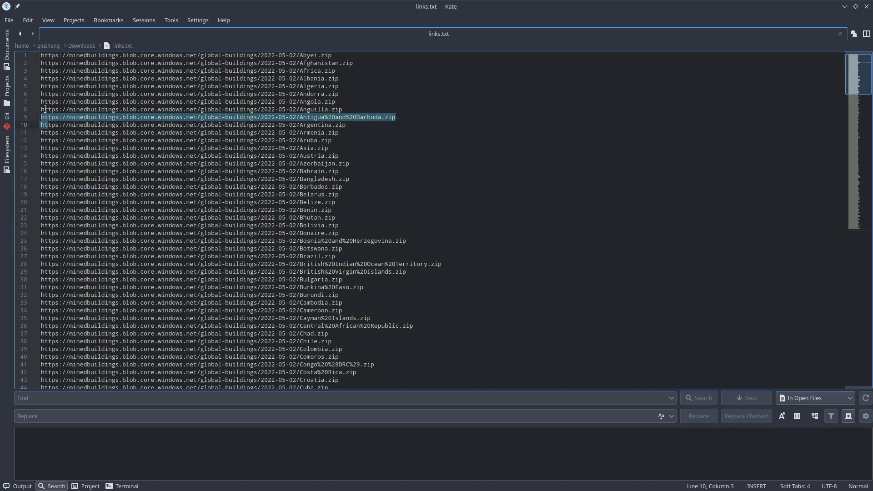
left_click(42, 110)
left_click(858, 210)
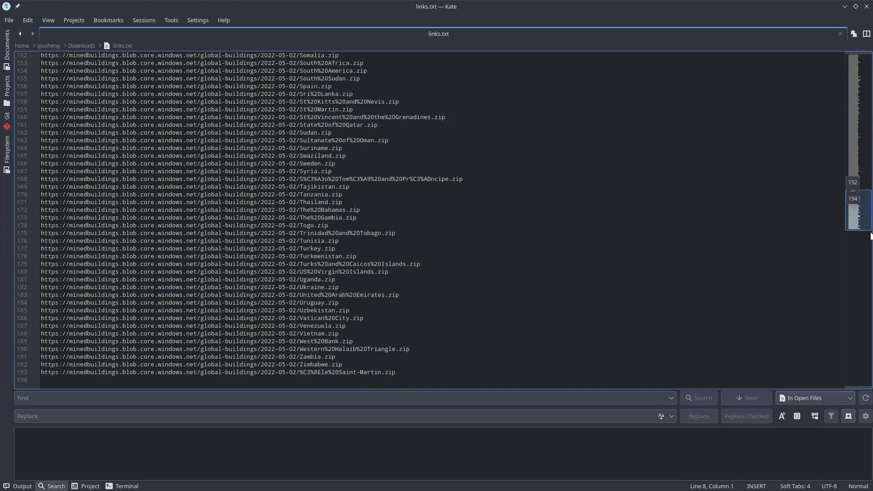
left_click(440, 375, "shift")
key("BackSpace")
key("BackSpace")
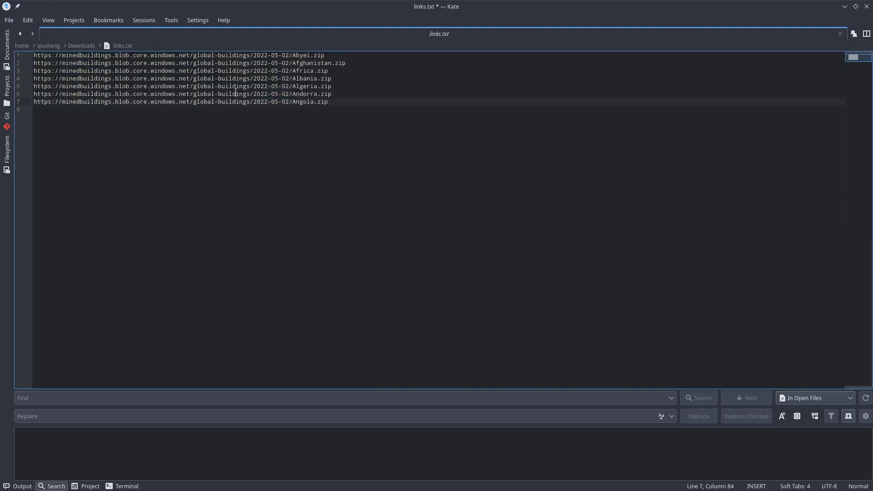
Delete the Afghanistan, Albania, Algeria and Angola links, keeping only Abyei, Africa and Andorra, and save links.txt
triple_click(257, 64)
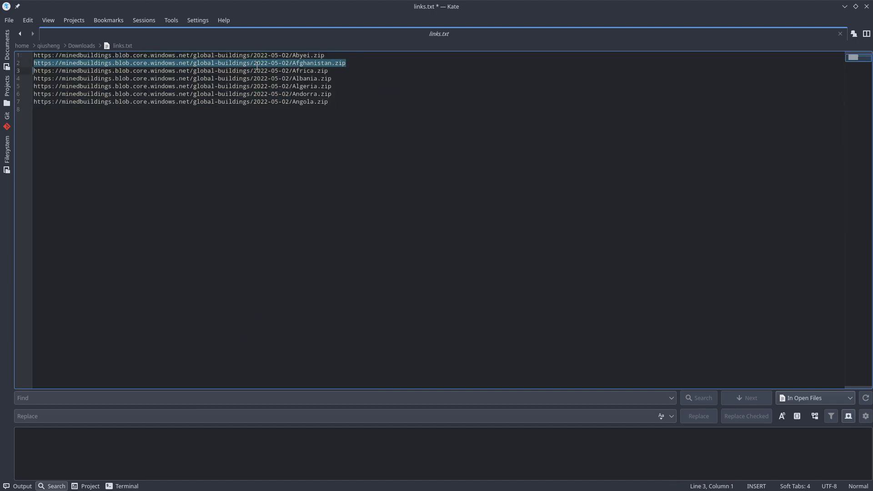
key("BackSpace")
left_click_drag(344, 83, 74, 71)
left_click_drag(337, 80, 3, 70)
key("BackSpace")
key("BackSpace")
triple_click(297, 78)
key("BackSpace")
key("ctrl+s")
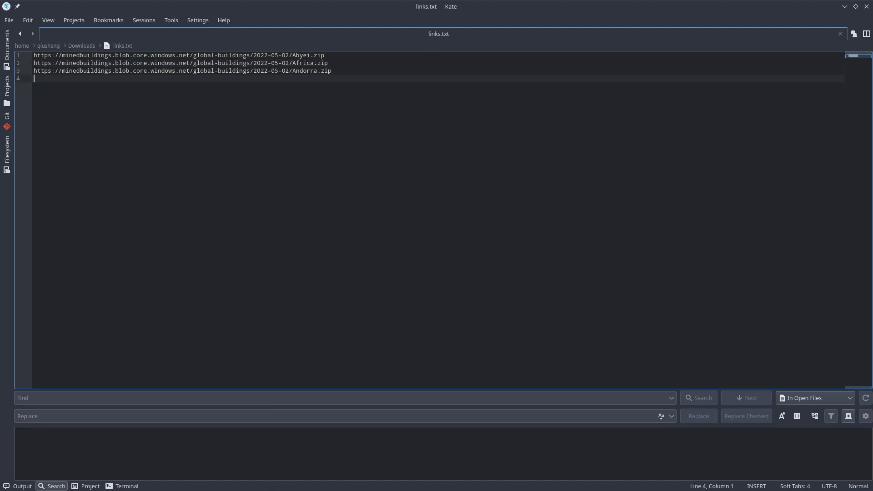
Switch to the GitHub page in the browser and check the compressed sizes of Abyei, Africa and Andorra
key("alt+Tab")
left_click_drag(533, 213, 492, 212)
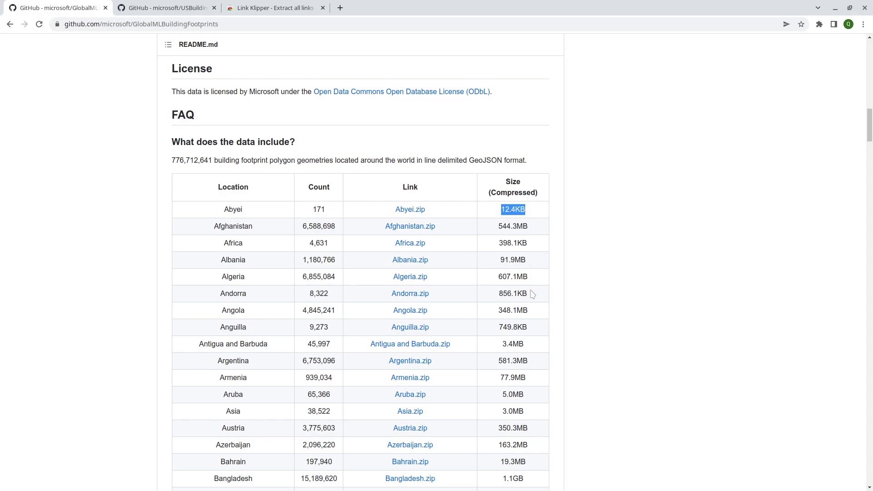
left_click_drag(531, 244, 482, 248)
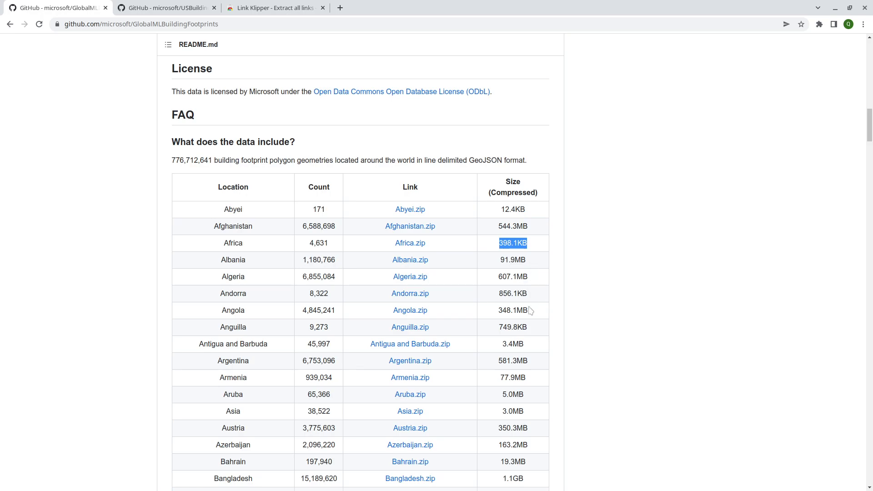
left_click_drag(531, 295, 479, 296)
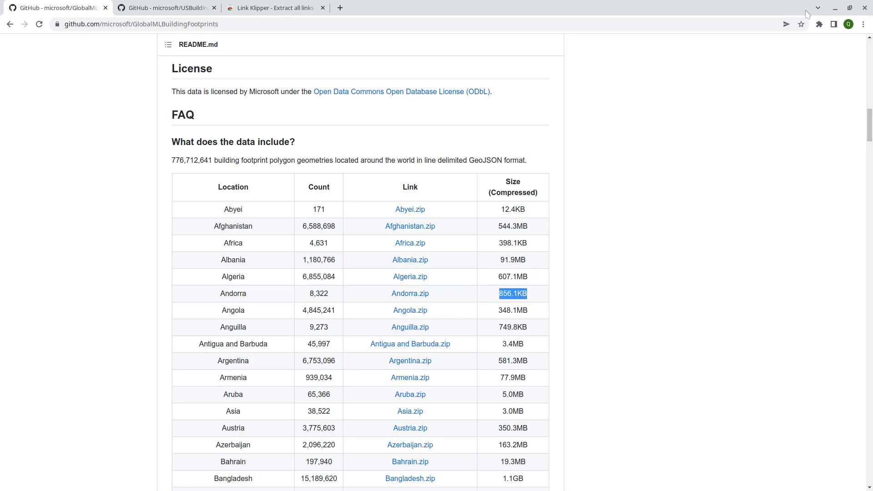
left_click(835, 8)
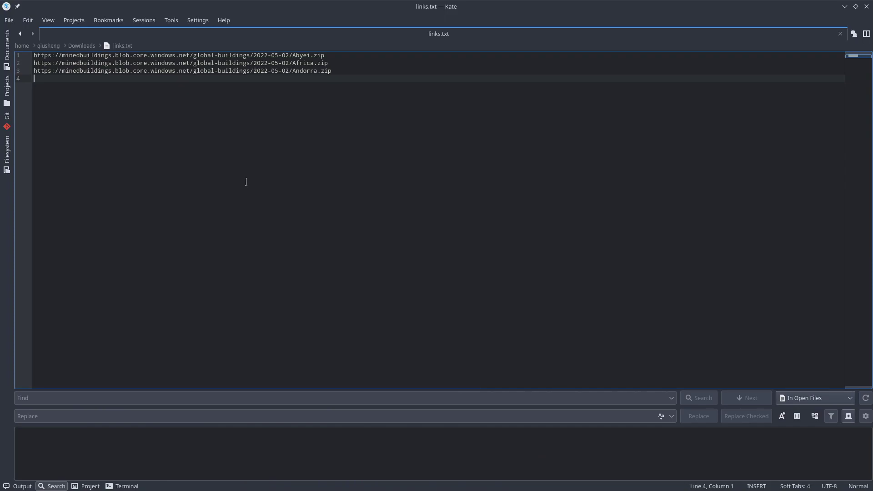
Close links.txt, reopen it to check the shortened list, and close it again
left_click(866, 7)
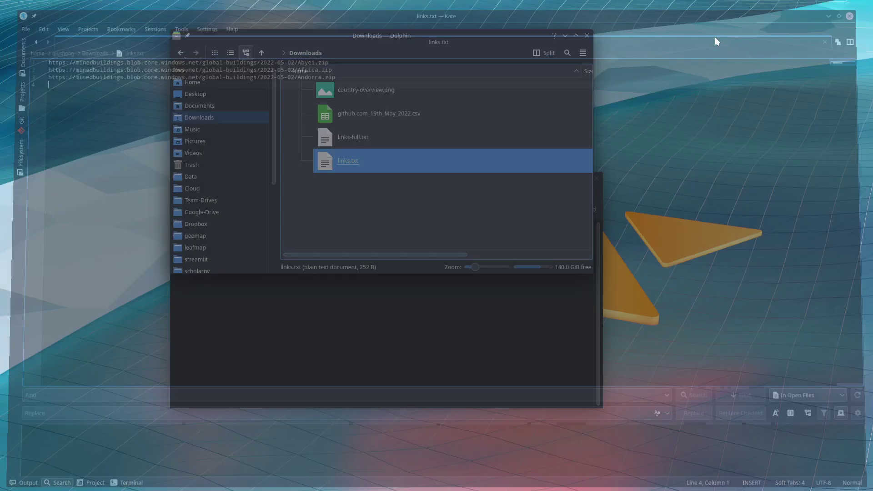
left_click(351, 161)
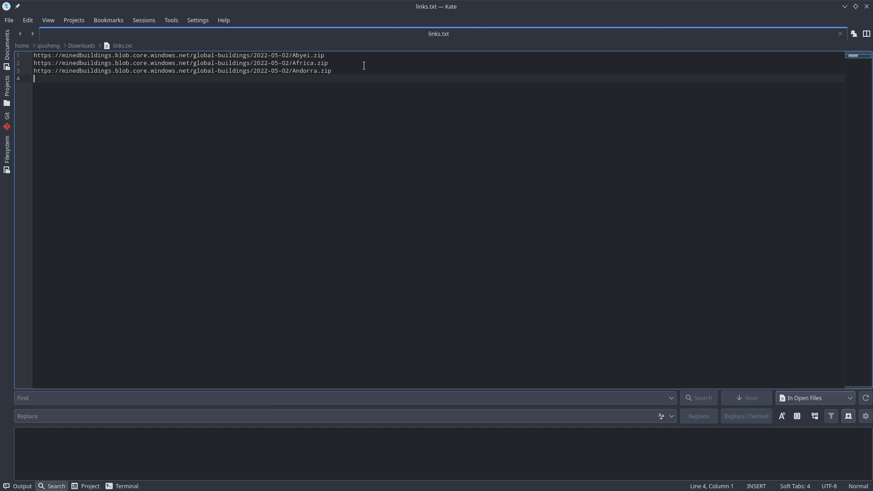
left_click(867, 7)
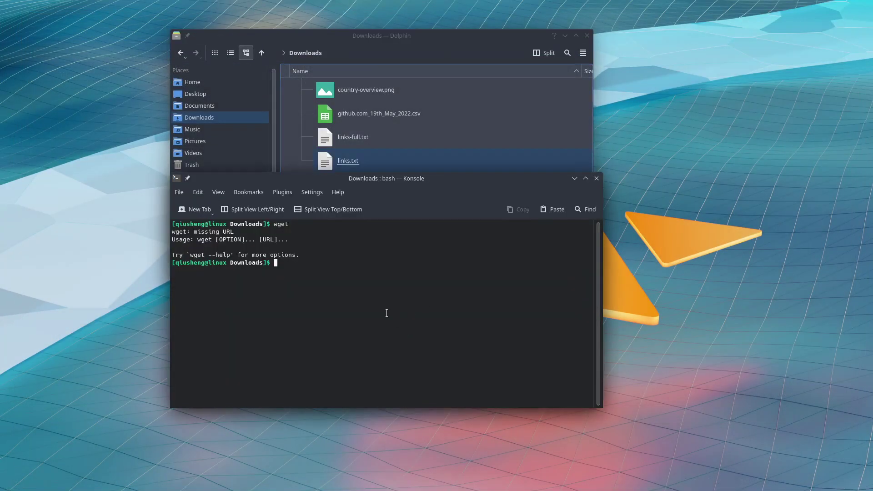
Run wget -i links.txt in Konsole to download the listed files, with the terminal and file manager placed side by side
type("et -i")
type("links.")
key("Tab")
left_click_drag(493, 184, 370, 216)
left_click(452, 44)
left_click_drag(452, 44, 758, 77)
left_click(703, 232)
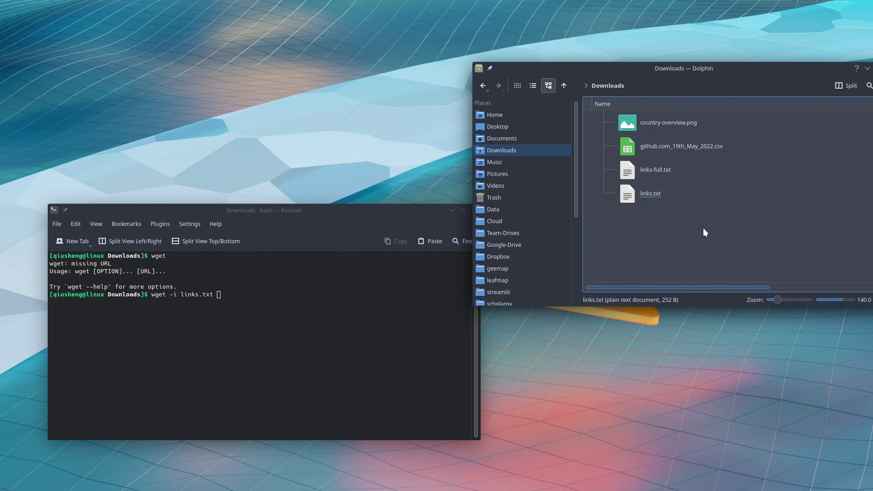
left_click_drag(390, 211, 358, 88)
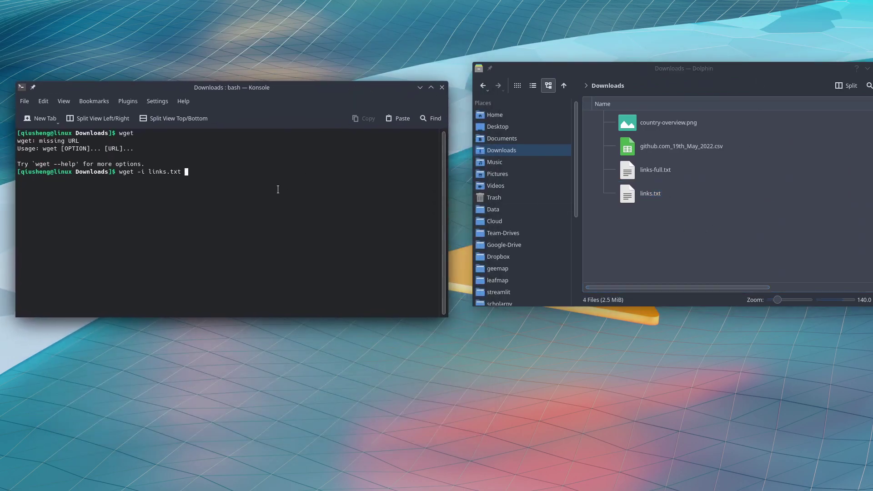
key("Return")
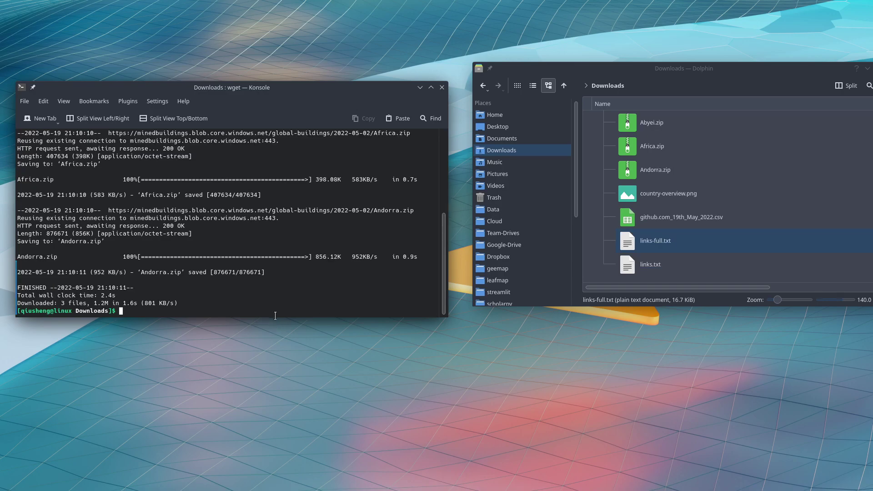
Open the downloaded Abyei.zip from the Downloads folder in Ark and select Abyei.geojsonl to inspect it
left_click_drag(709, 71, 575, 88)
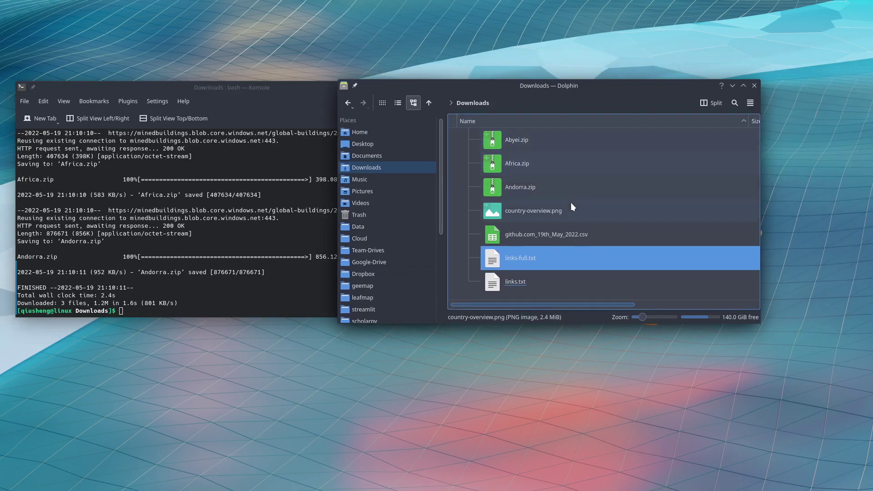
left_click_drag(748, 121, 619, 121)
left_click(545, 145)
double_click(517, 141)
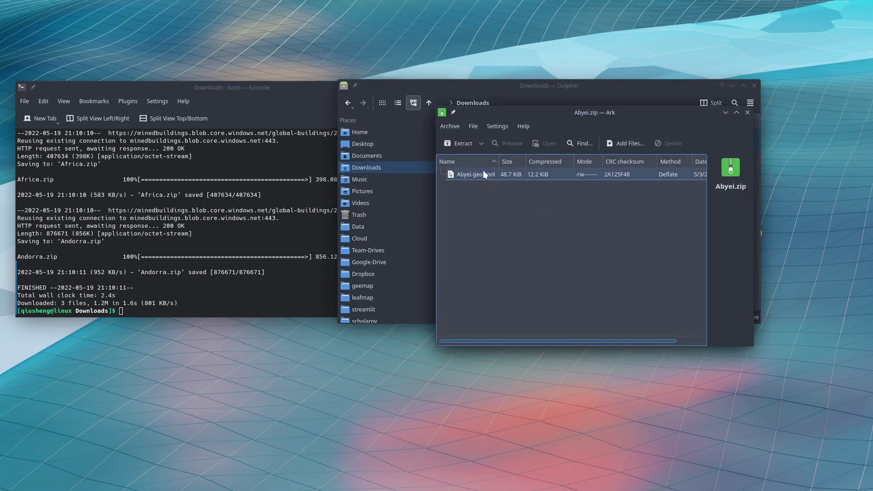
left_click(483, 171)
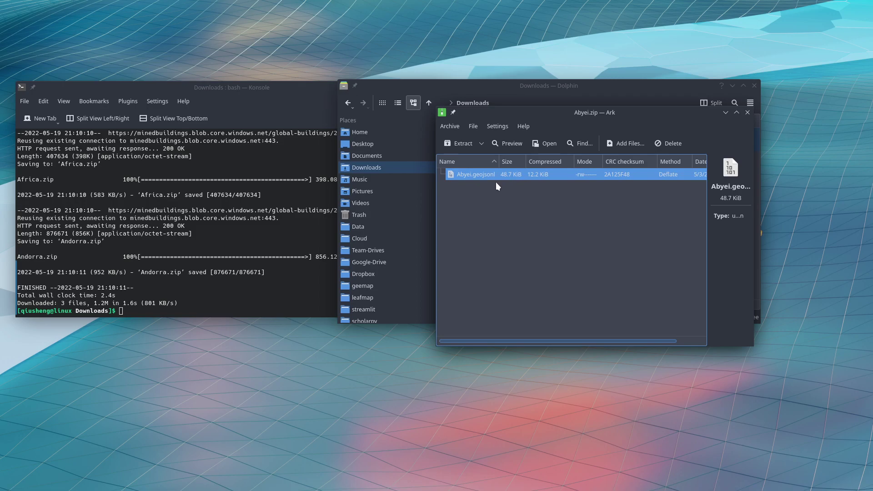
Close the Abyei.zip archive window and place the Downloads file manager window beside the terminal
left_click(748, 113)
left_click_drag(587, 82, 632, 63)
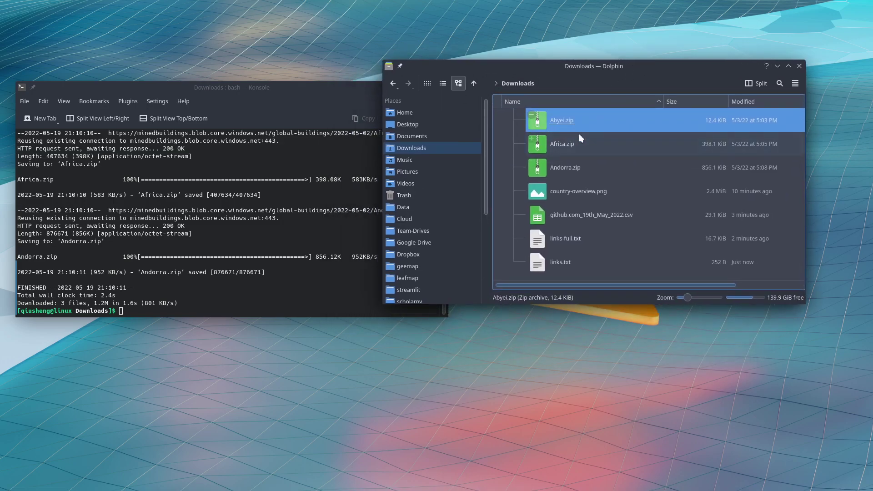
left_click(215, 309)
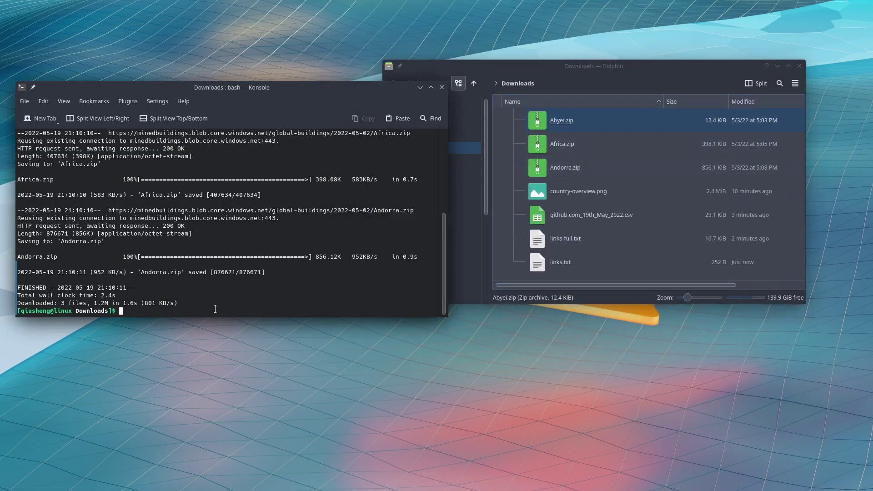
left_click_drag(527, 70, 569, 81)
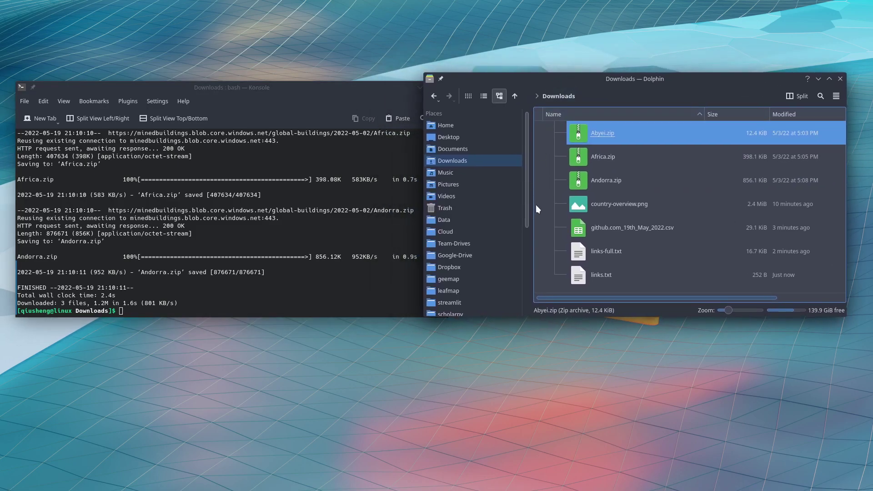
Check the extraction options for Abyei.zip in the file manager without extracting, and look over the downloaded zip files
right_click(598, 128)
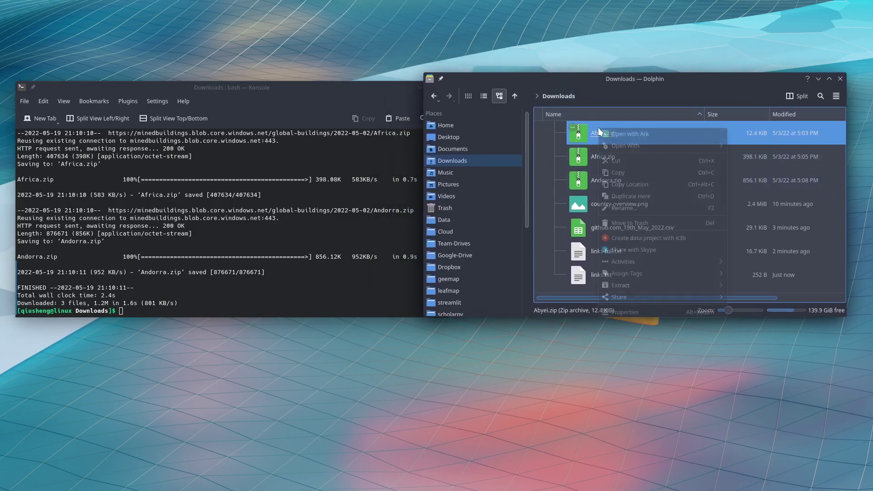
mouse_move(651, 278)
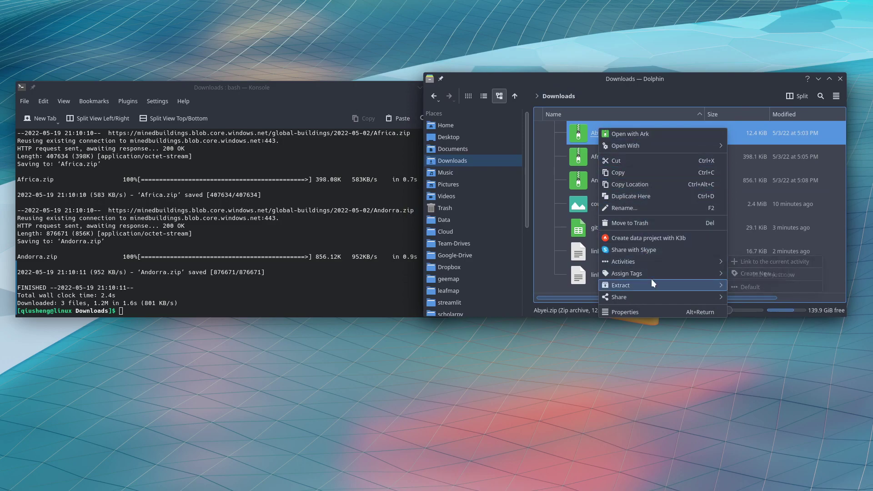
left_click(531, 165)
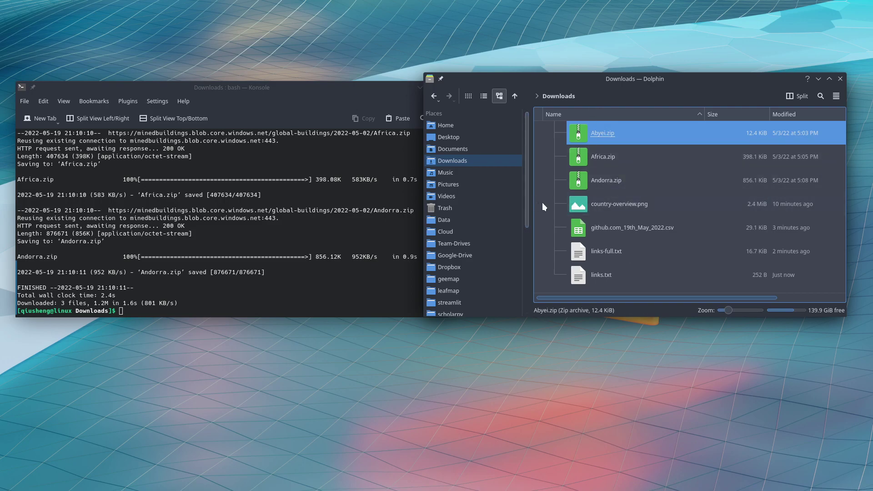
left_click(600, 179)
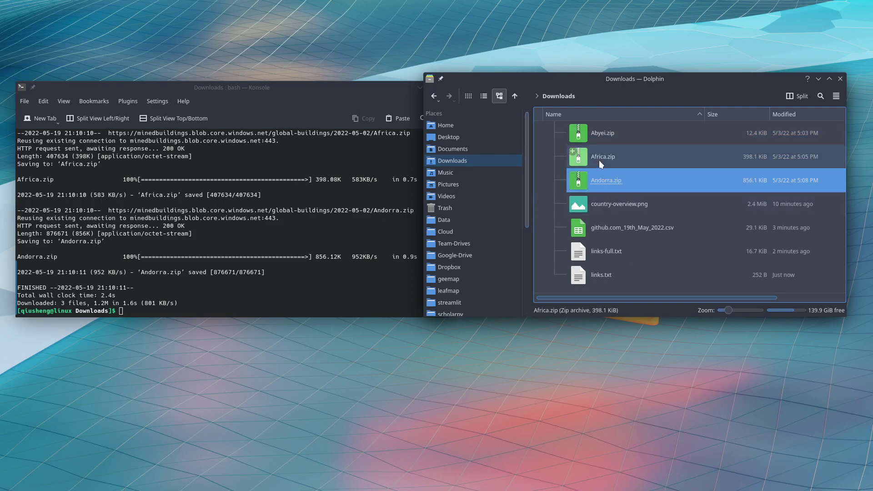
left_click(597, 134)
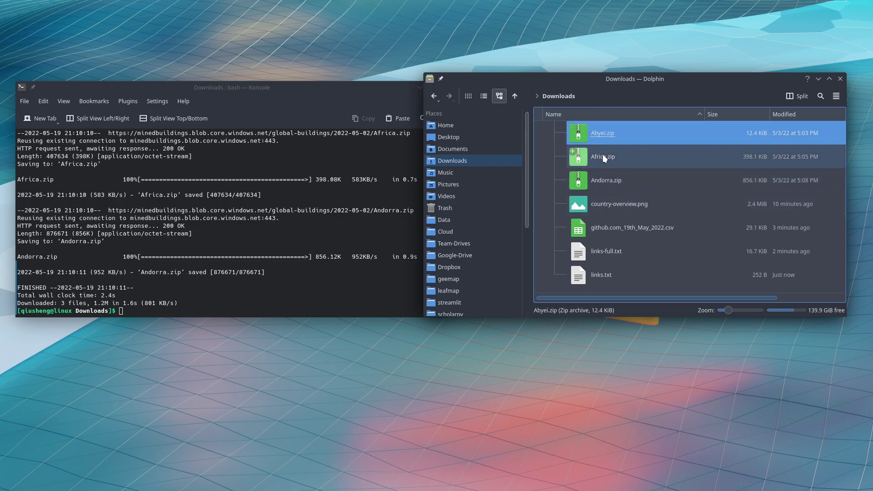
left_click(608, 180)
Run unzip '*.zip' in the terminal to extract all archives at once, with the file manager window made taller
left_click(270, 300)
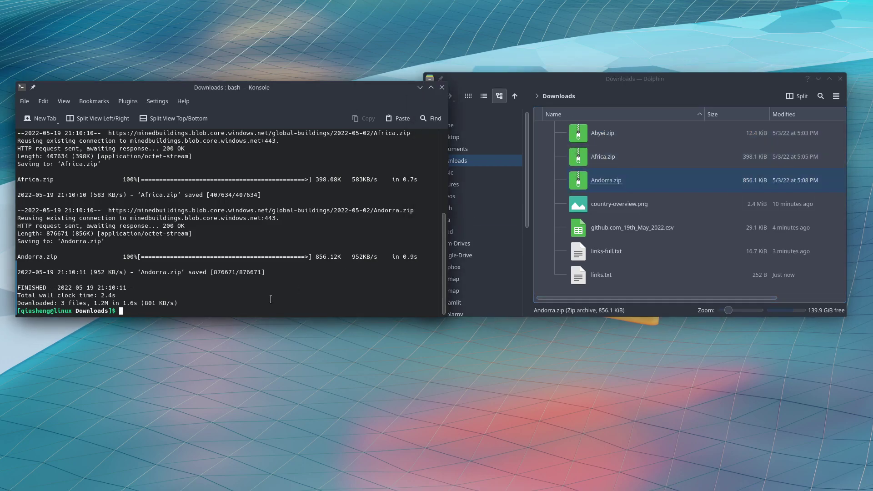
type("unzip '*,")
key("BackSpace")
type(".zip")
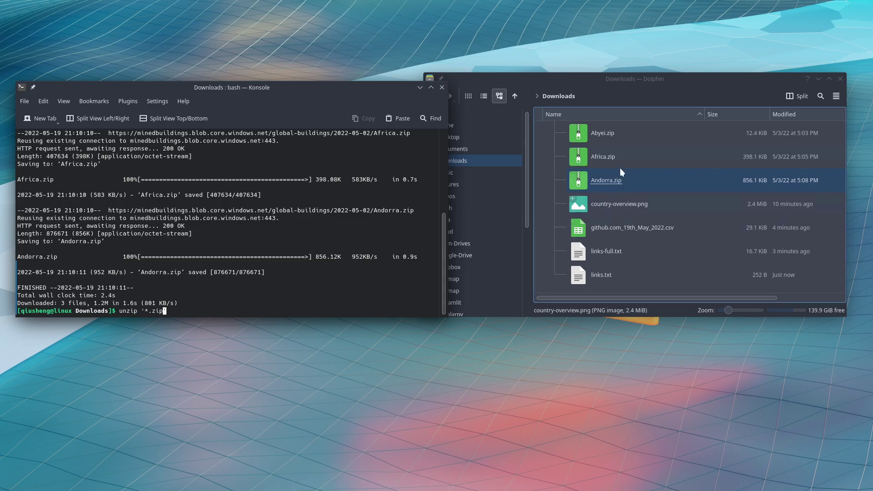
left_click(675, 316)
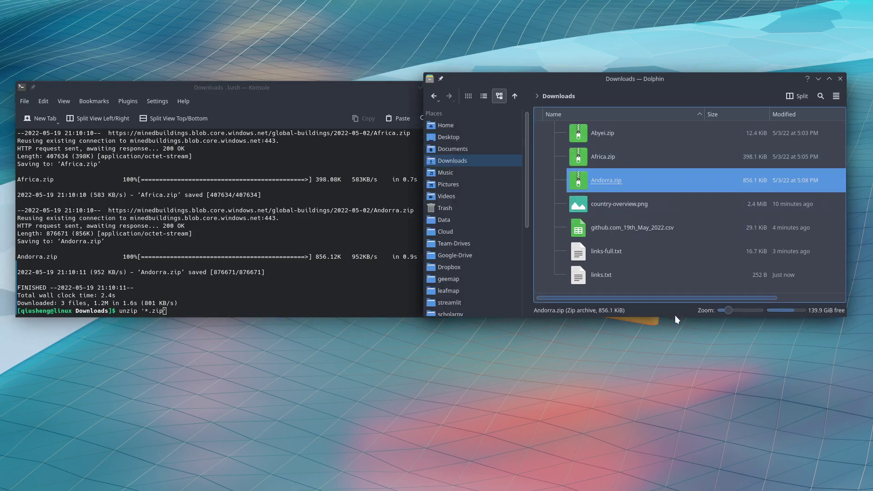
left_click_drag(676, 317, 678, 394)
left_click(226, 307)
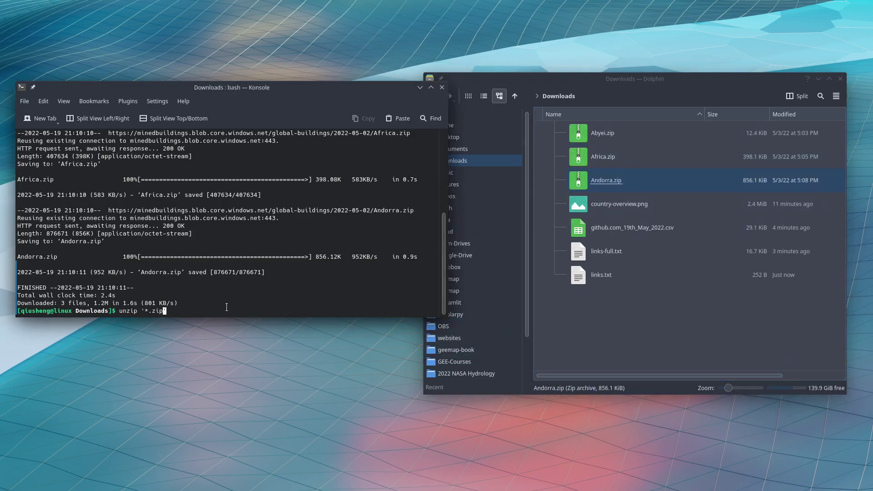
key("Right")
key("Return")
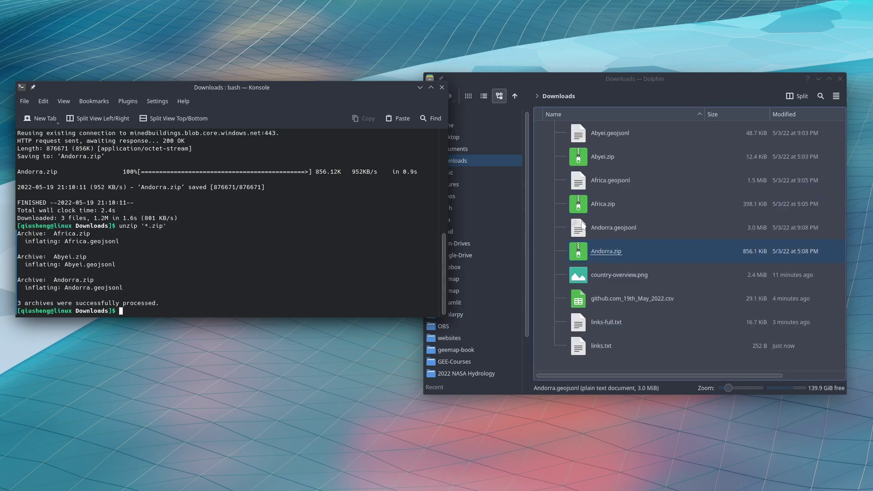
Check the extracted Abyei, Africa and Andorra geojsonl files and their sizes in the Downloads folder
left_click(623, 133)
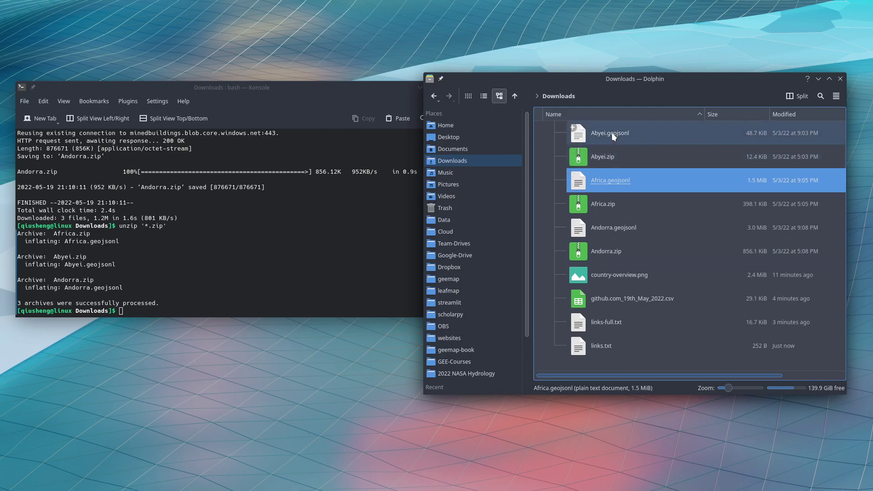
left_click(620, 182)
left_click(626, 226)
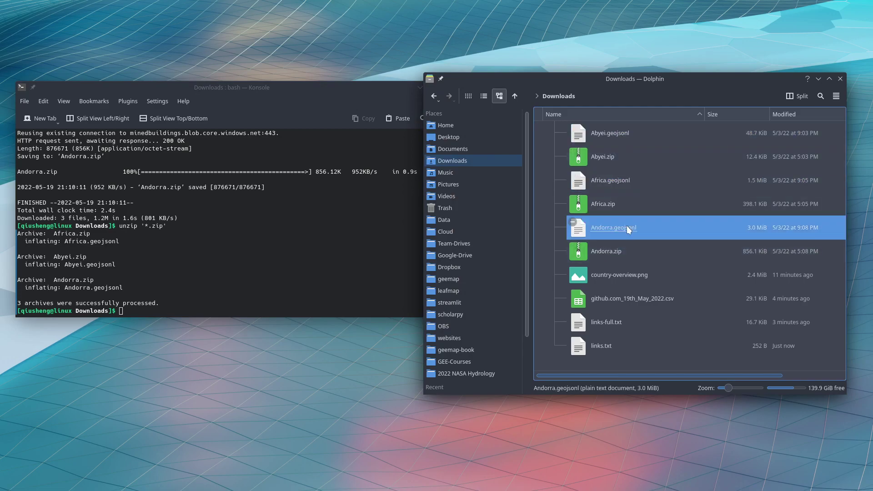
left_click(357, 92)
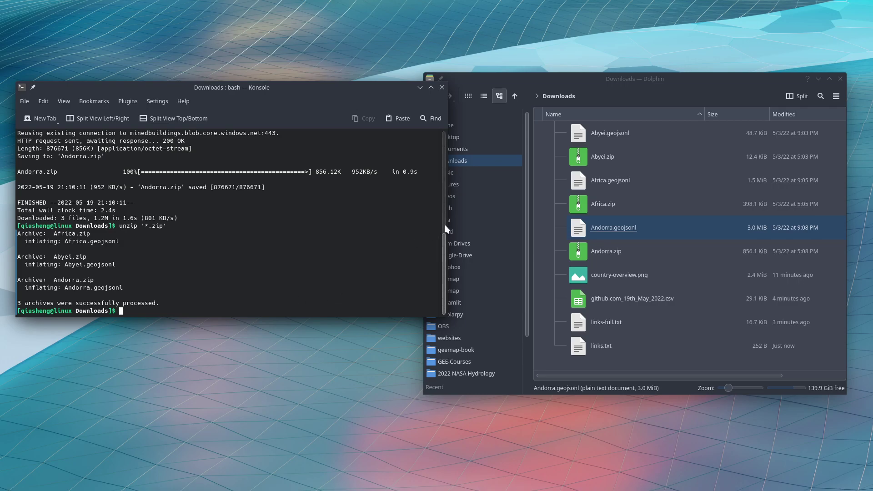
left_click(648, 101)
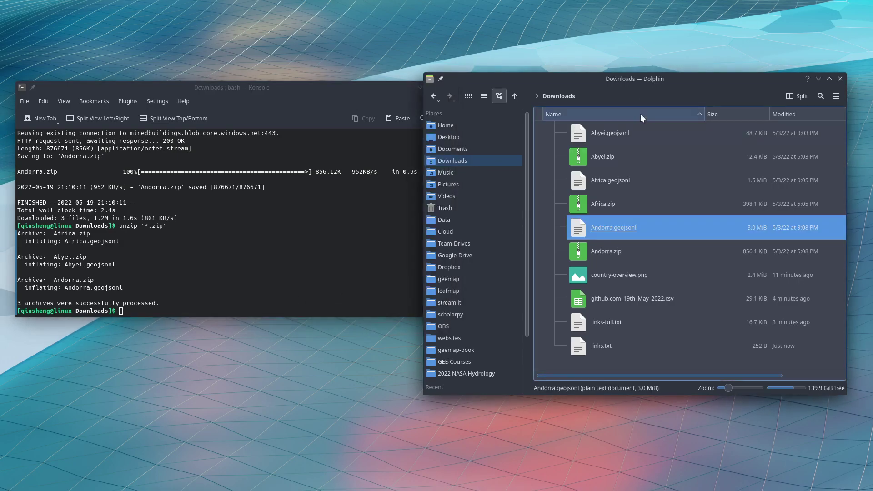
Delete all the Abyei, Africa and Andorra geojsonl and zip files from the Downloads folder
left_click(613, 133)
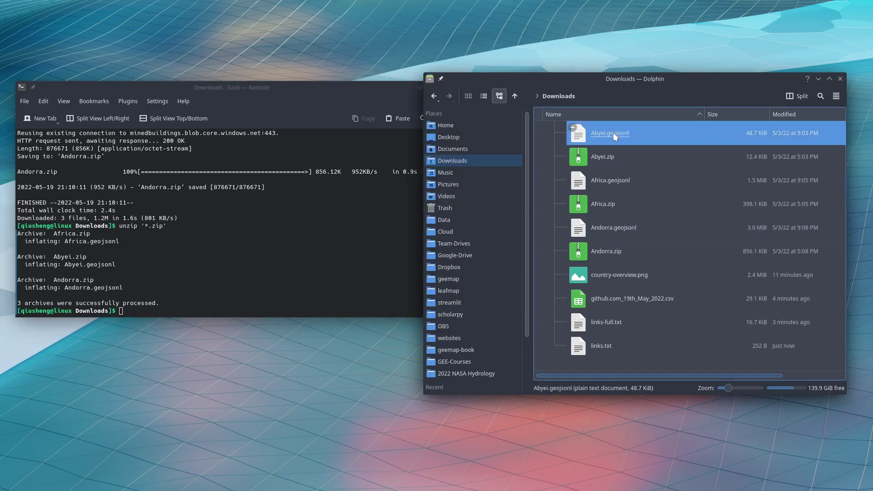
left_click(606, 251, "shift")
key("Delete")
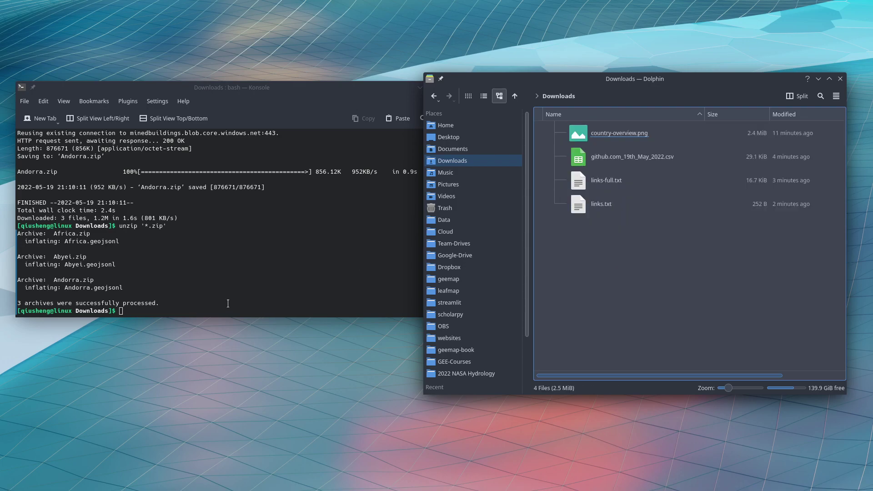
Clear the terminal output with the clear command
left_click(227, 304)
type("cls")
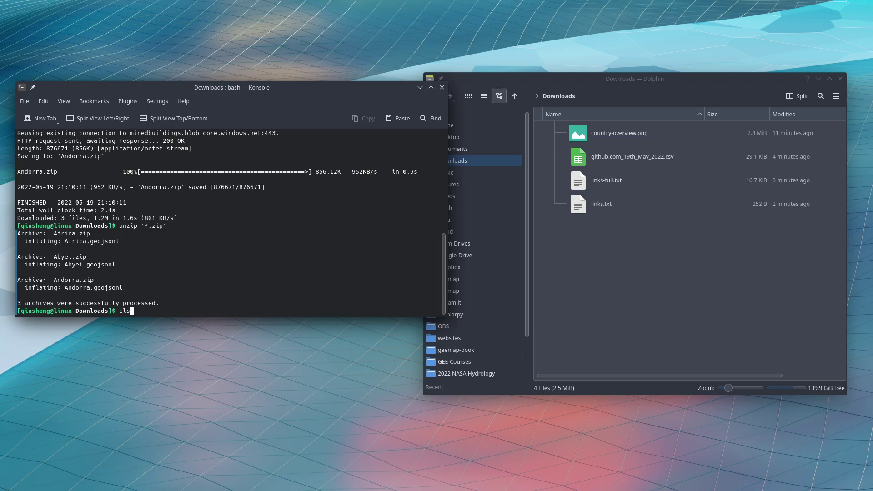
key("Return")
type("clear")
key("Return")
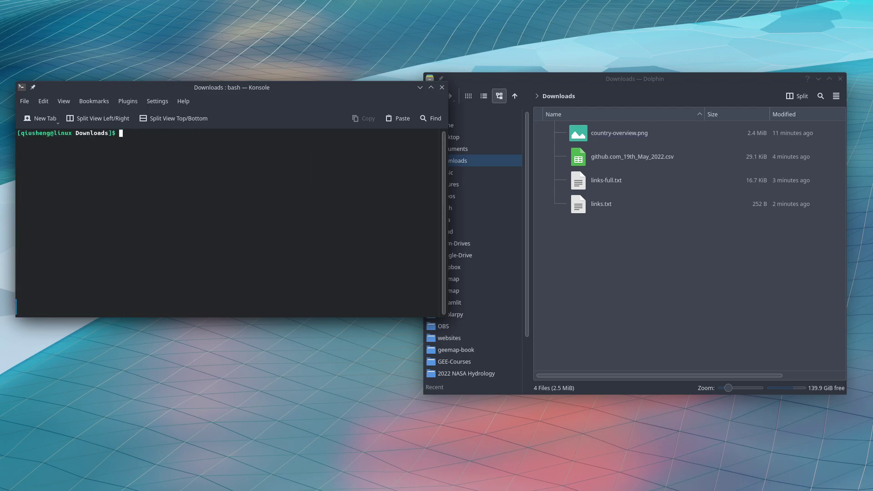
Rerun wget -i links.txt to download the zip files again, moving the terminal and file manager windows apart
type("unzip '*.zip'")
key("Up")
key("Up")
key("Up")
key("Return")
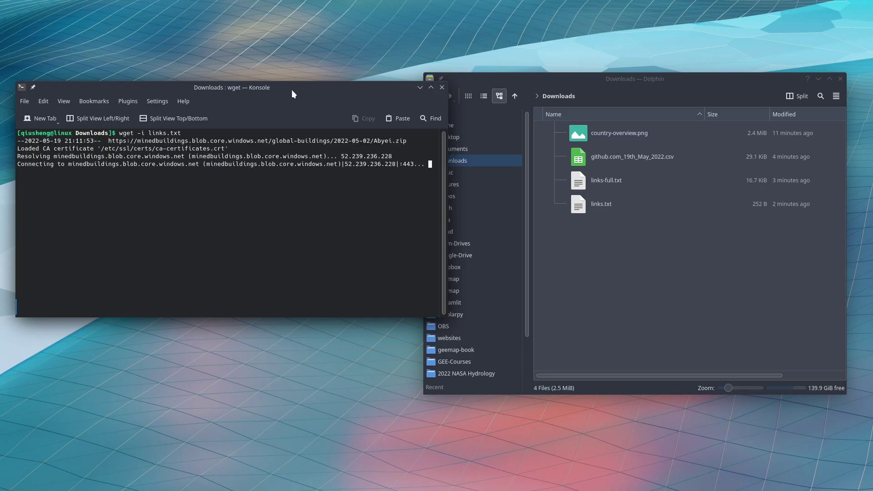
left_click_drag(292, 94, 292, 101)
left_click(585, 80)
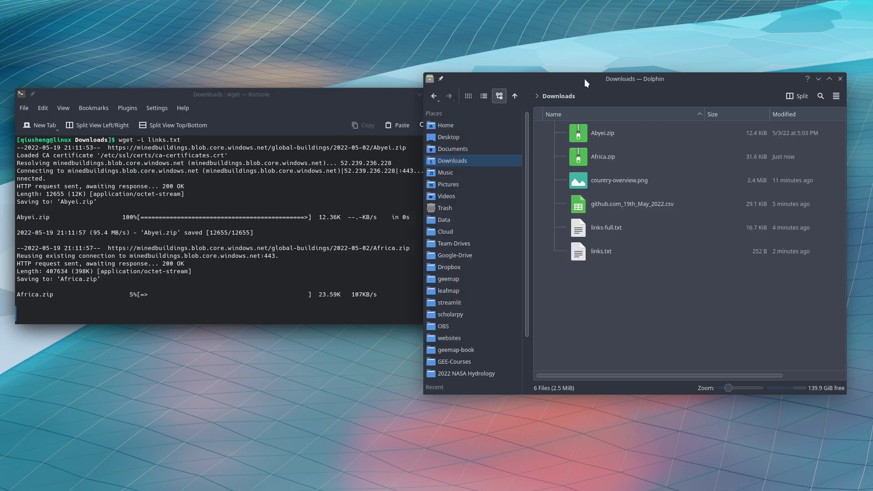
left_click_drag(585, 78, 616, 74)
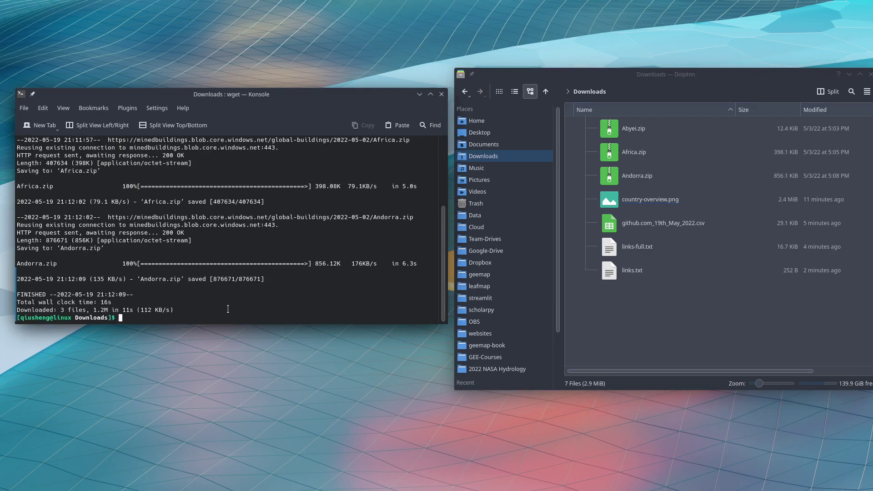
Extract the downloaded archives with unzip '*.zip', and bring forward and enlarge the Downloads window to show the files
type("unzip '*.zip'")
key("Return")
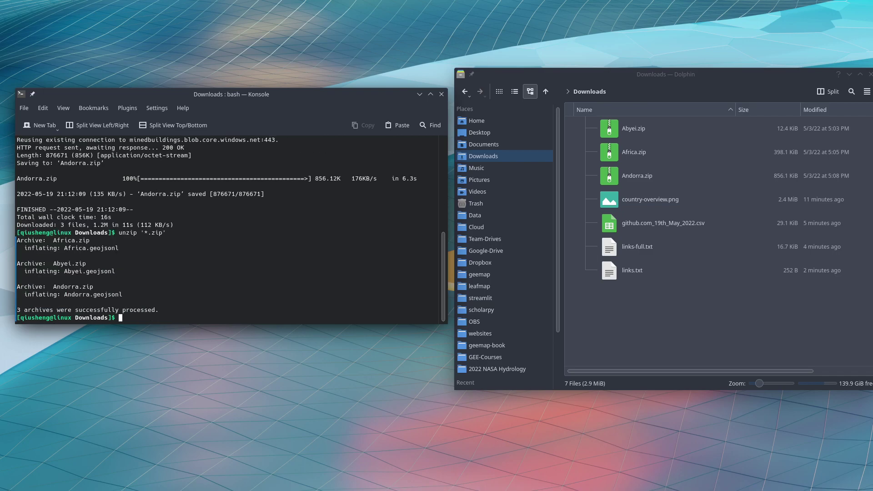
left_click_drag(720, 72, 561, 64)
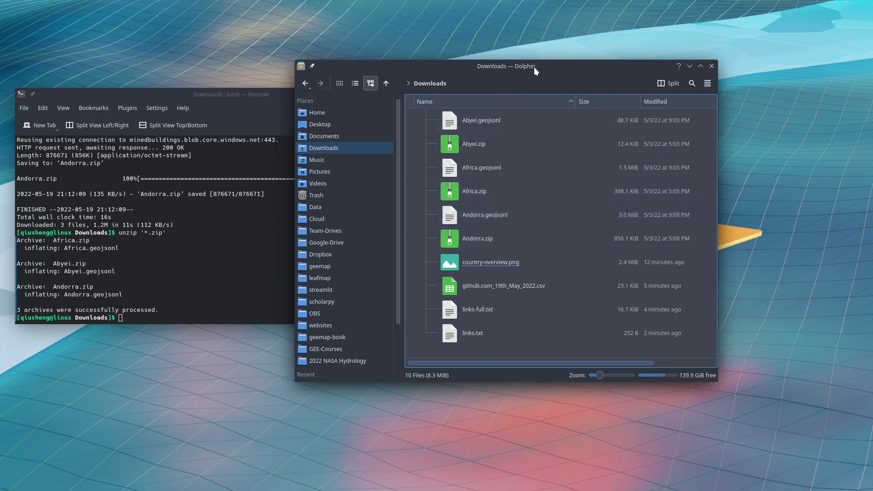
left_click_drag(534, 65, 460, 46)
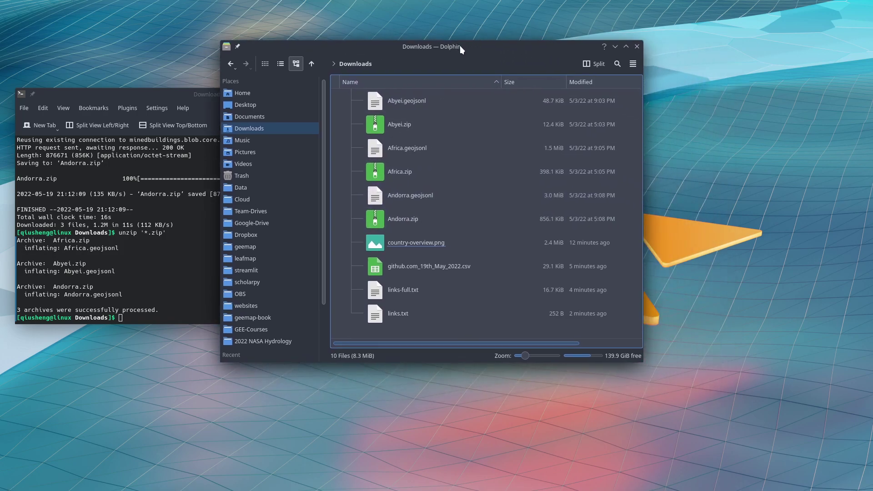
left_click_drag(641, 364, 754, 421)
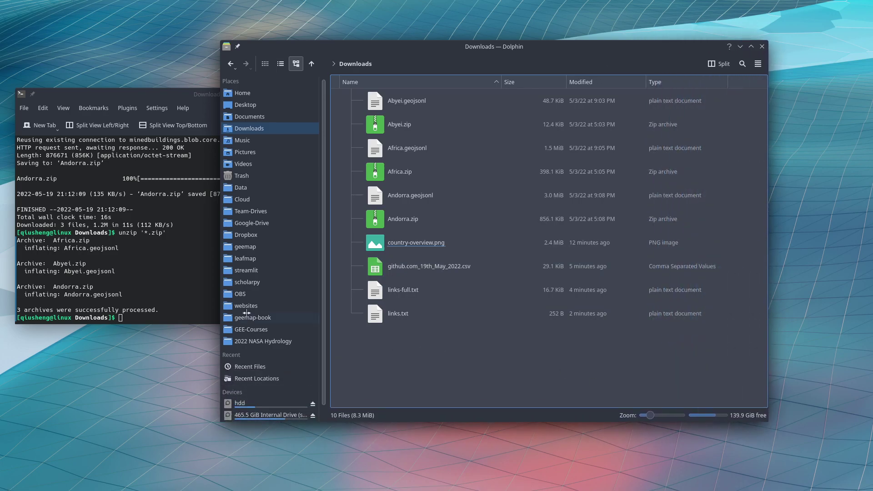
Activate the geo conda environment in the terminal and launch jupyter lab from the Downloads folder
left_click_drag(166, 96, 203, 83)
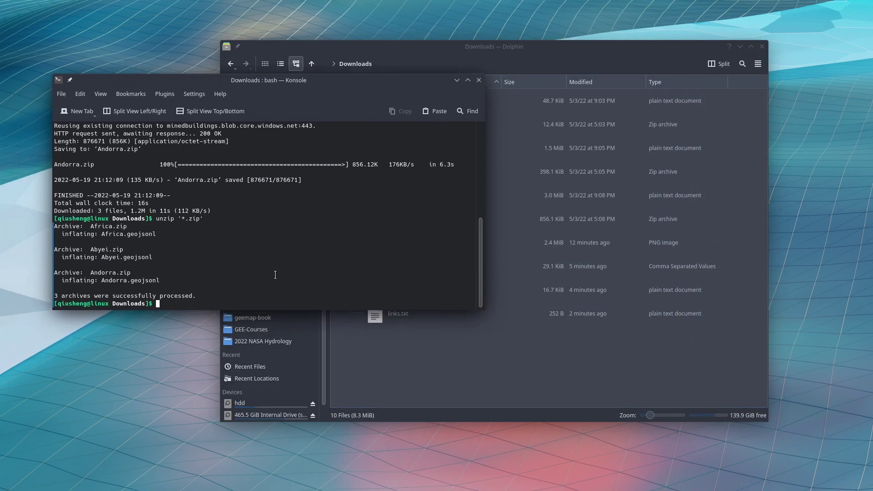
type("conda activate geo")
key("Return")
type("jupyter lab")
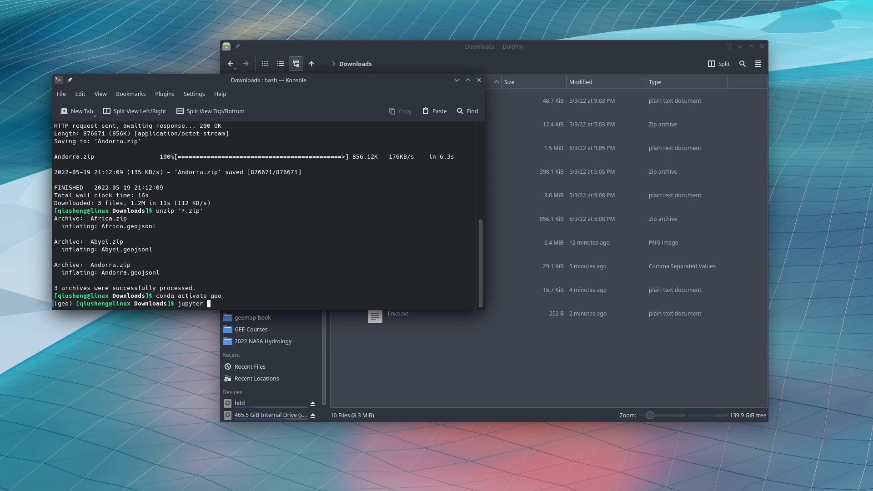
key("Return")
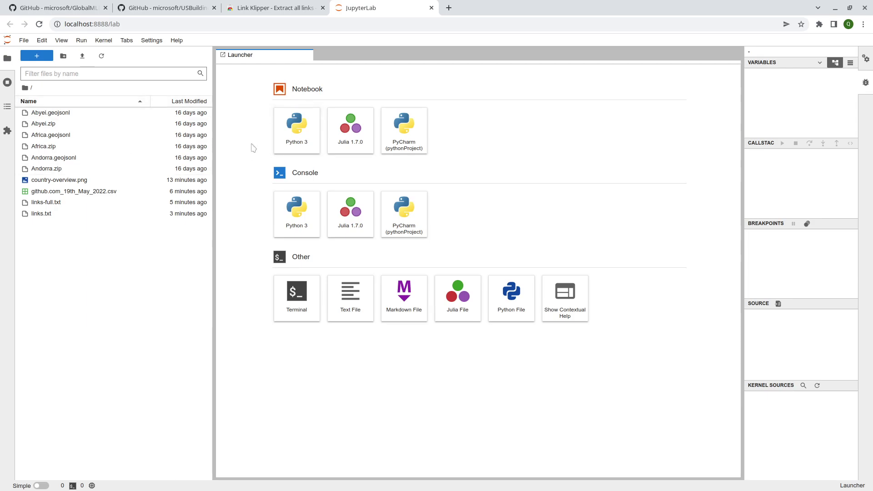
Create a Python 3 notebook and run a first cell that imports leafmap and imports geopandas as gpd
left_click(297, 132)
left_click(294, 89)
type("impor")
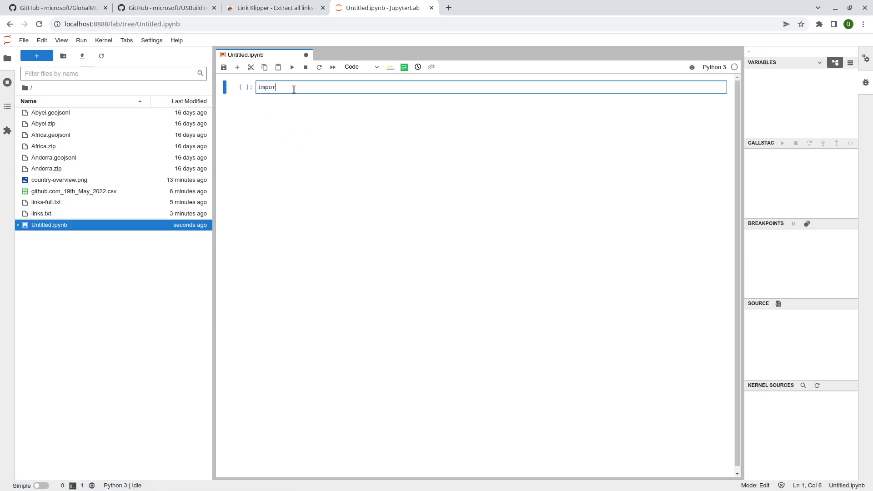
type("t lleafmap")
key("Return")
type("imp")
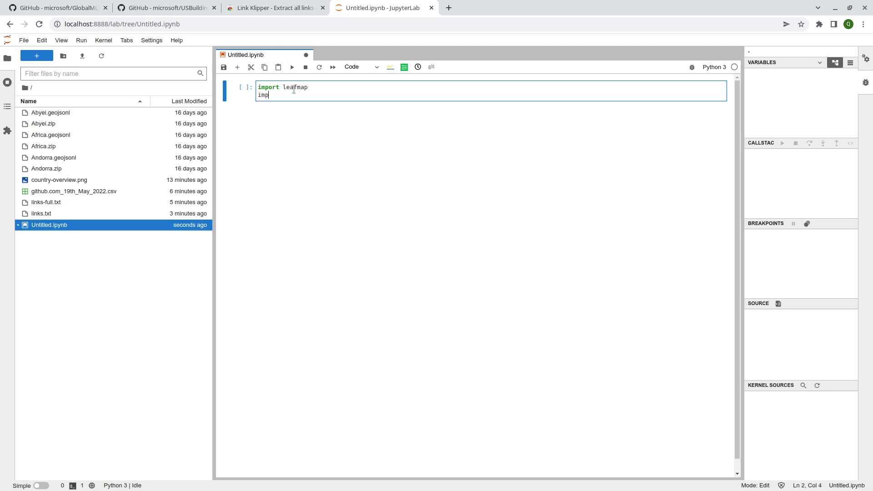
type("ort geo")
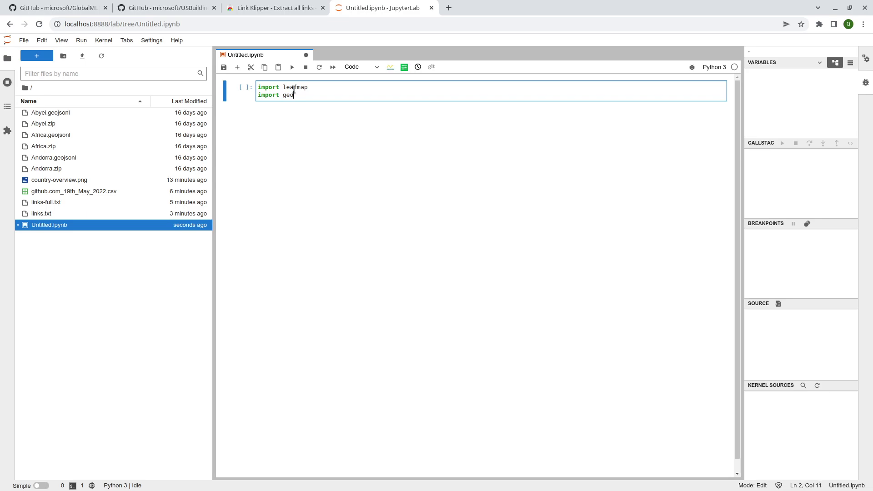
type("pan")
key("BackSpace")
type("andas gas gpd")
key("shift+Return")
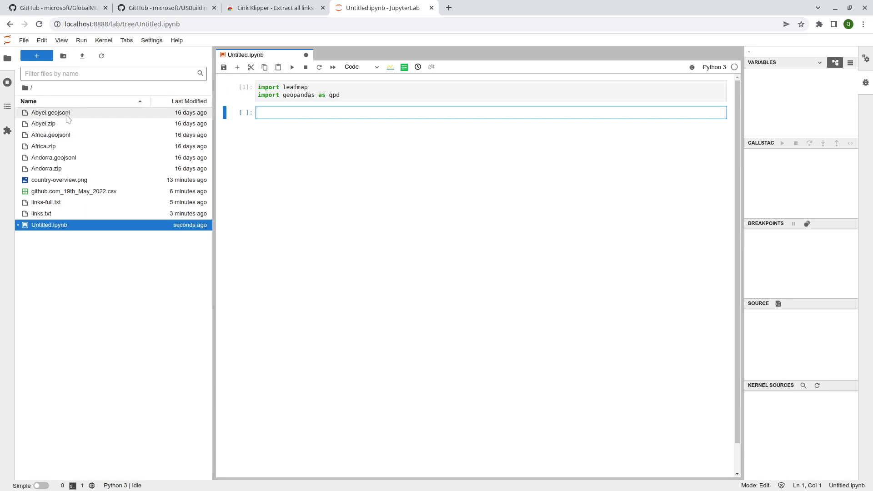
Load Andorra.geojsonl into gdf with gpd.read_file, and display gdf in a separate cell
type("gdf = gpd.read")
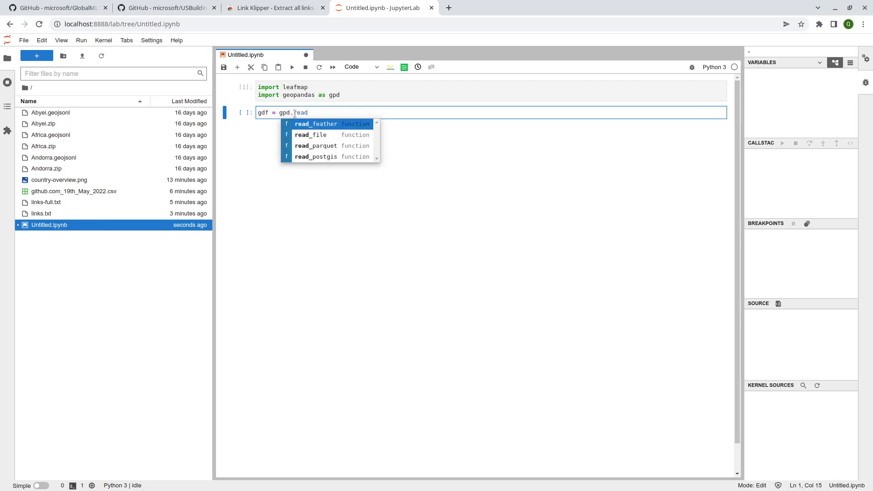
key("Down")
key("Return")
type("(''")
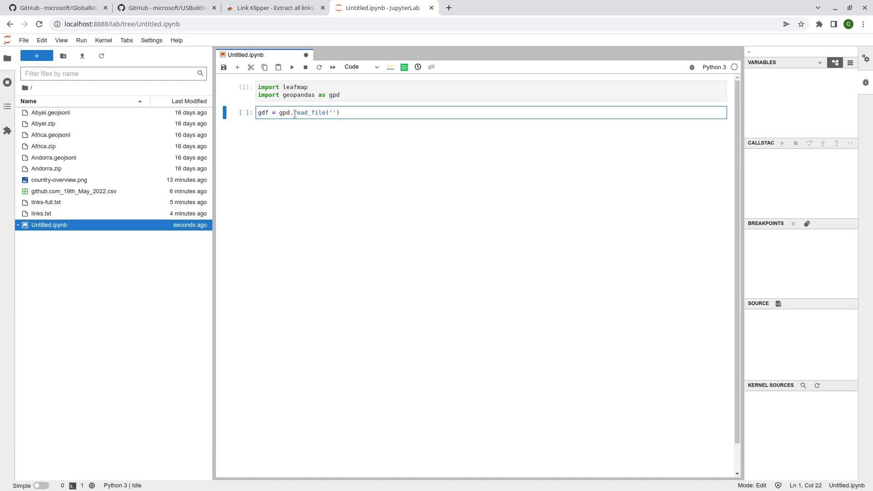
type("An")
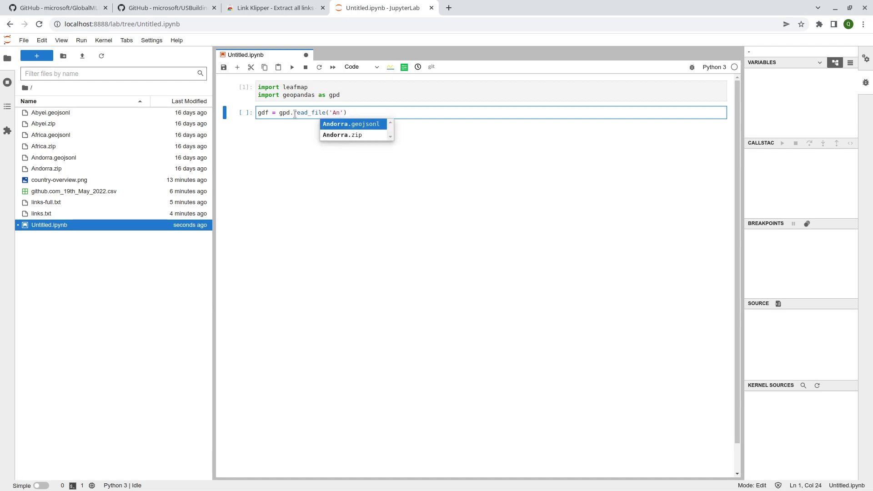
key("Return")
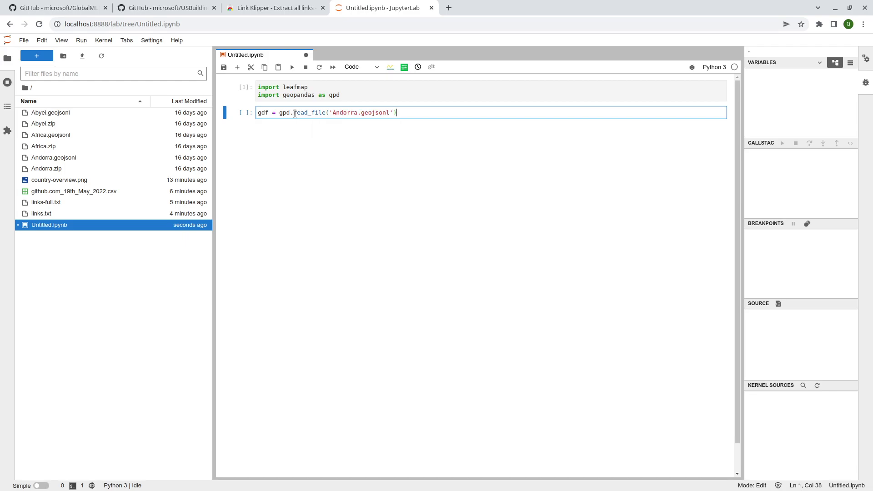
key("shift+Return")
type("gdf")
key("shift+Return")
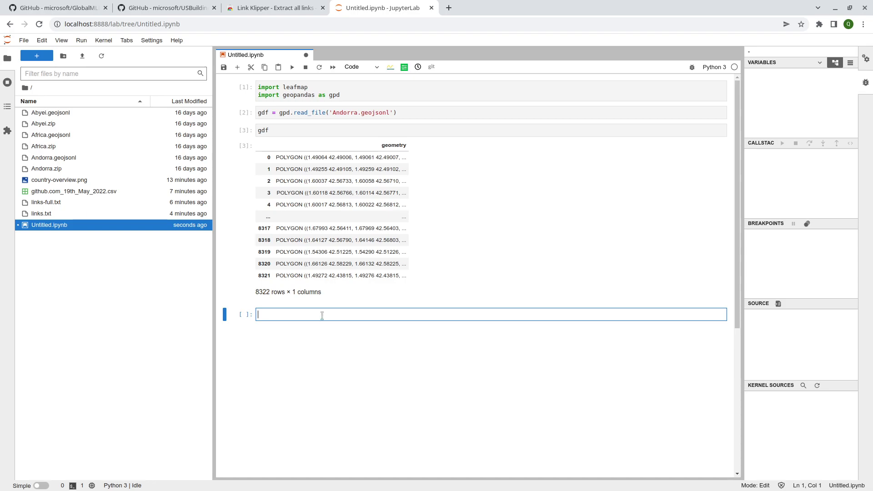
Run gdf.explore() in a new cell to plot the Andorra building footprints on an interactive map
double_click(285, 131)
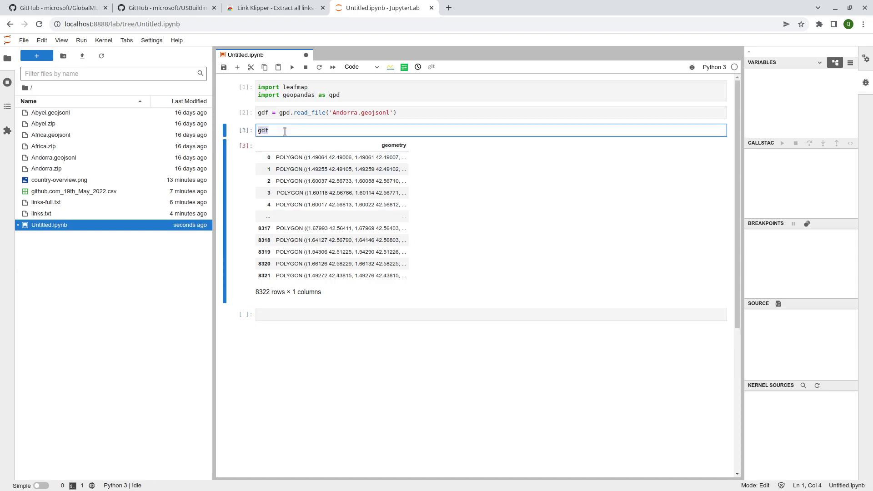
left_click(311, 315)
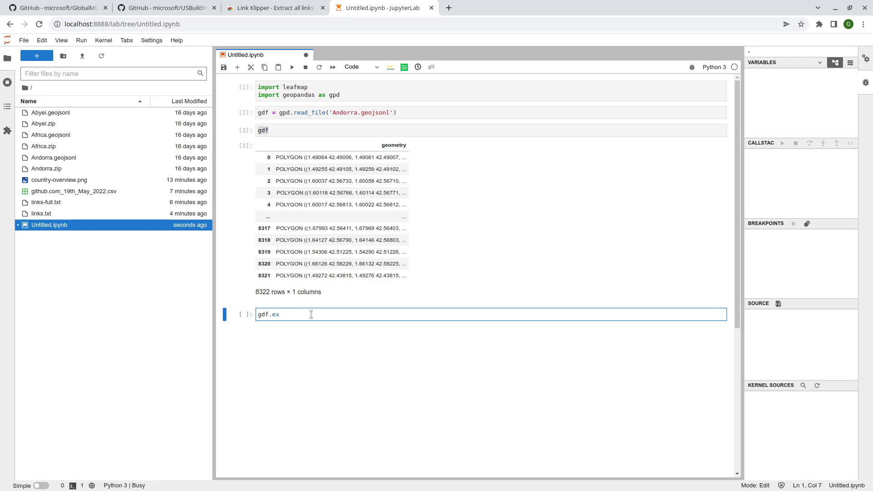
type("gdf.ex")
key("Down")
key("Down")
key("Return")
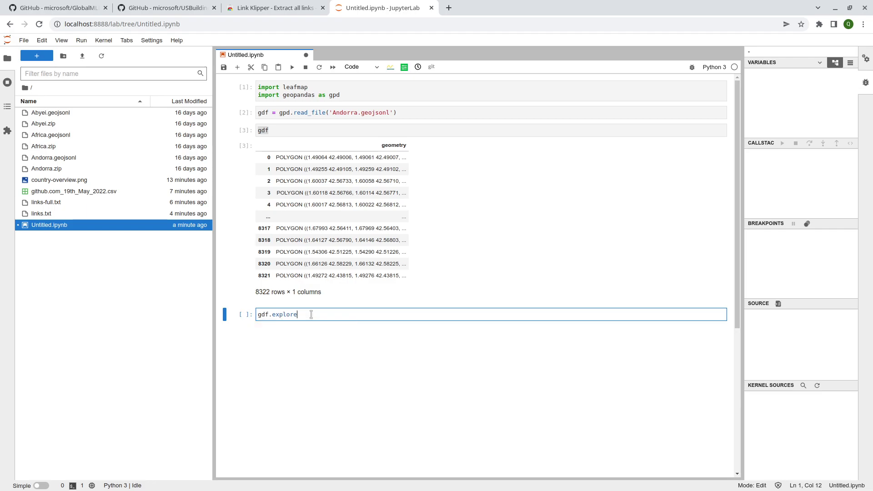
key("shift+Return")
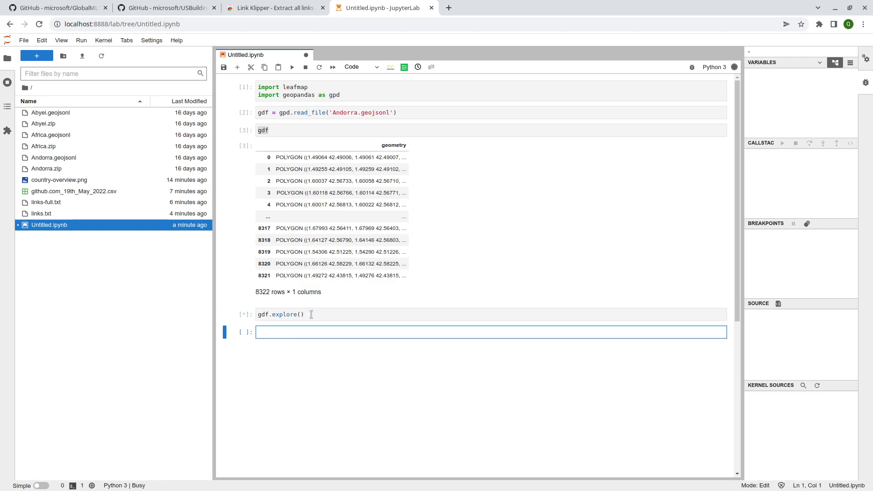
Examine the building footprints around Andorra la Vella and les Escaldes on the gdf.explore() map at several zoom levels
scroll(236, 316, "down", 2)
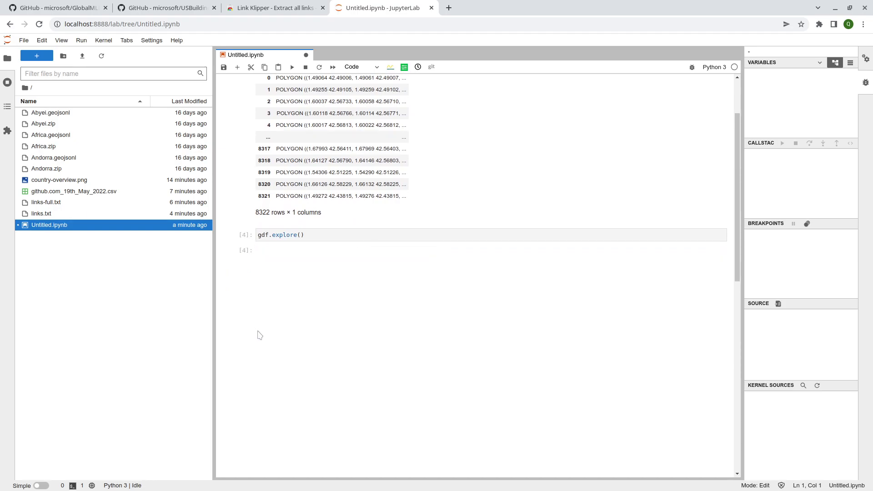
scroll(400, 407, "up", 3)
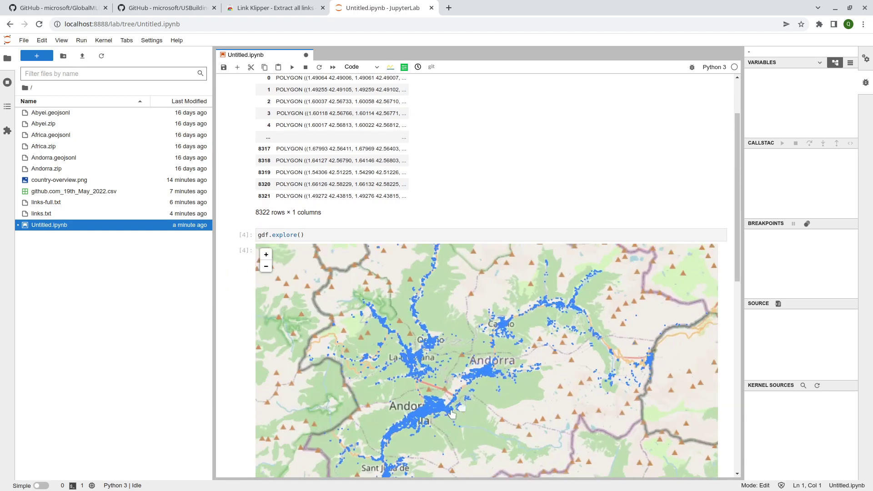
scroll(399, 407, "up", 3)
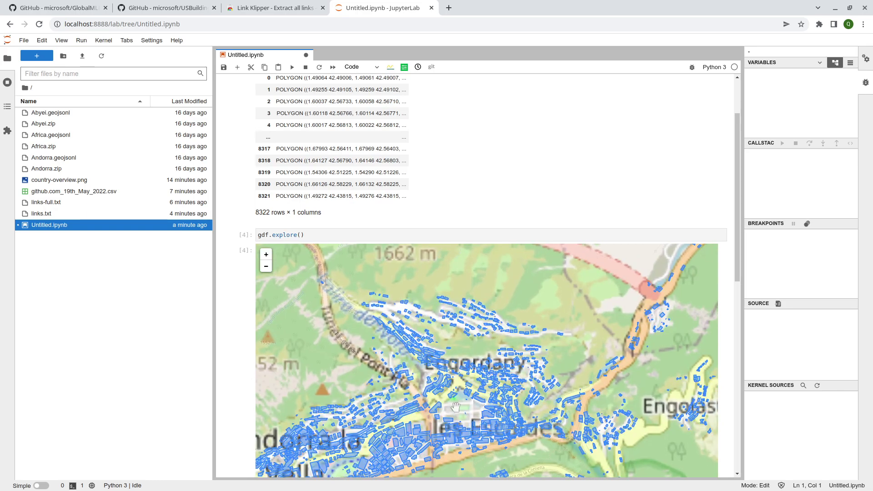
left_click_drag(446, 424, 512, 321)
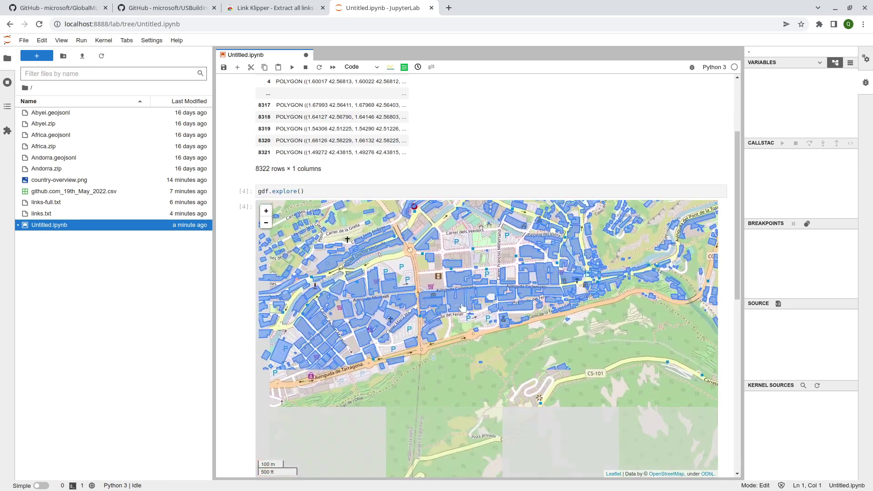
scroll(512, 321, "up", 1)
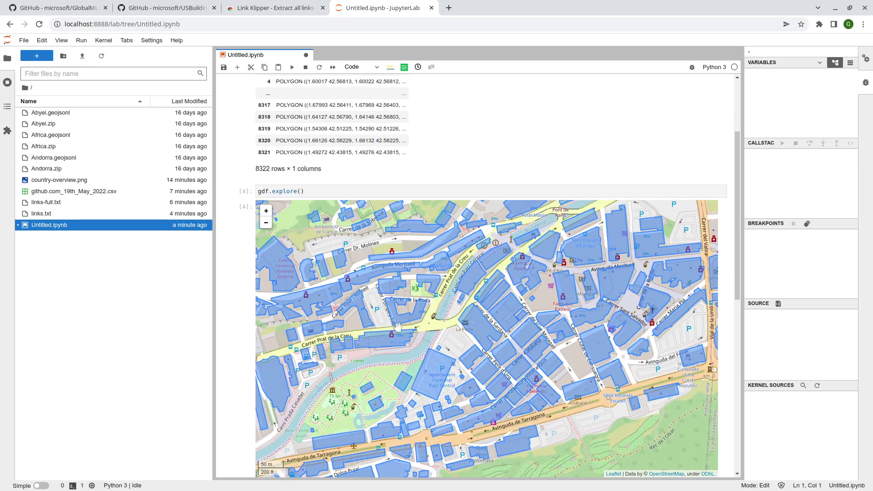
left_click_drag(620, 382, 480, 359)
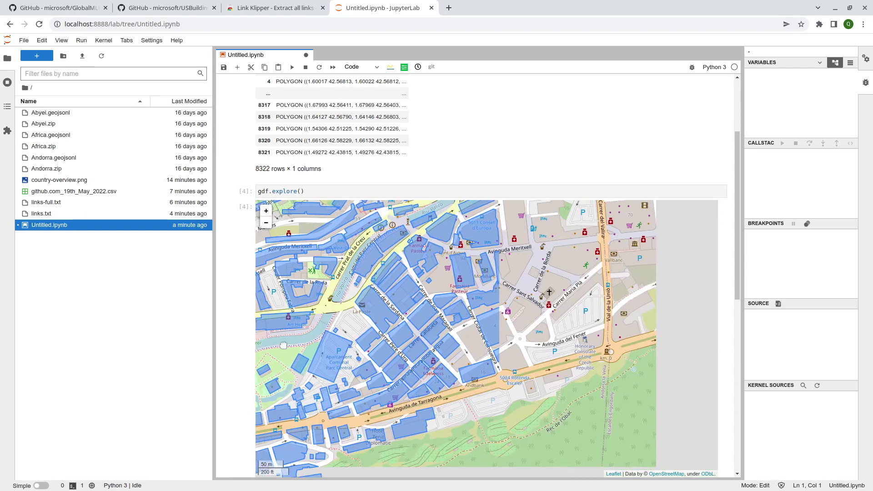
scroll(480, 359, "down", 3)
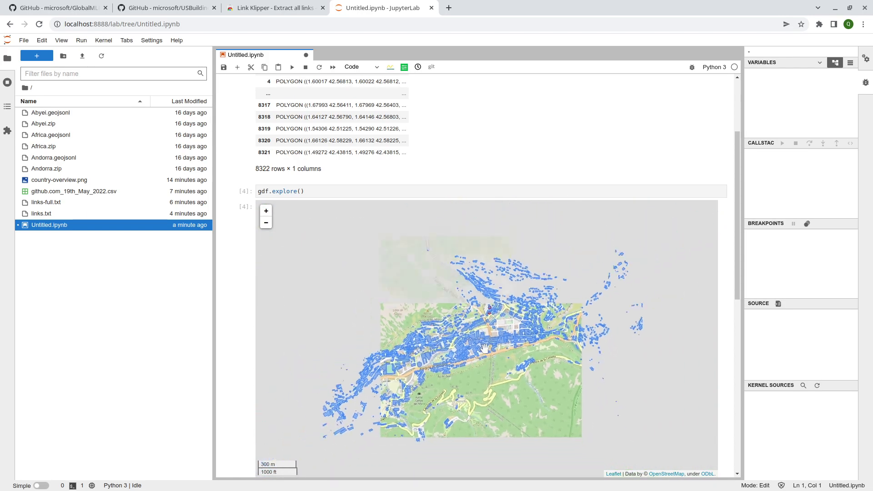
scroll(564, 299, "up", 2)
left_click_drag(314, 447, 544, 342)
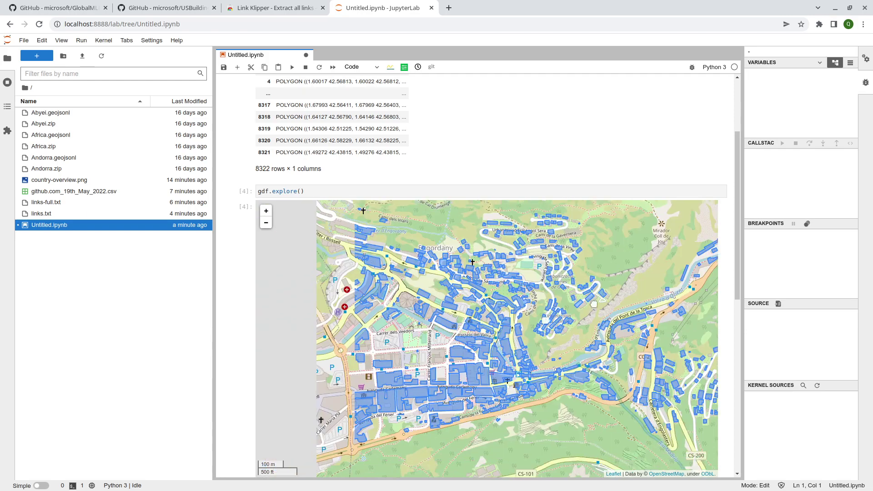
scroll(544, 341, "up", 2)
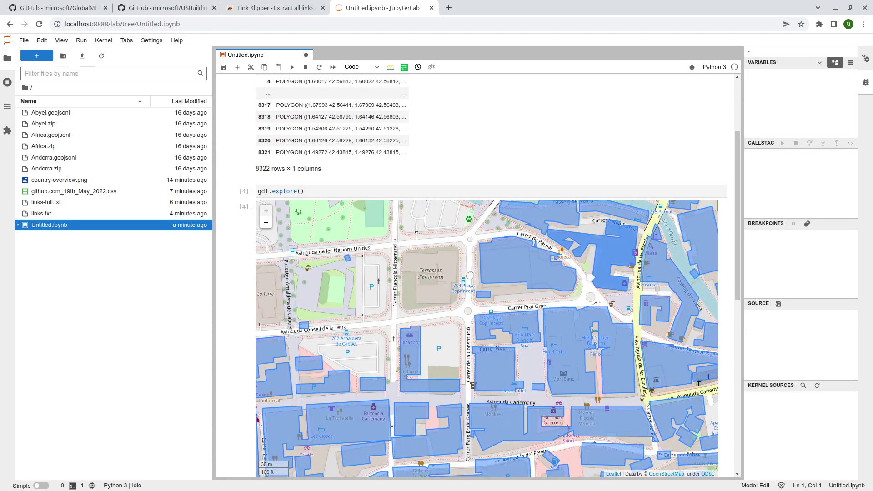
scroll(475, 330, "down", 3)
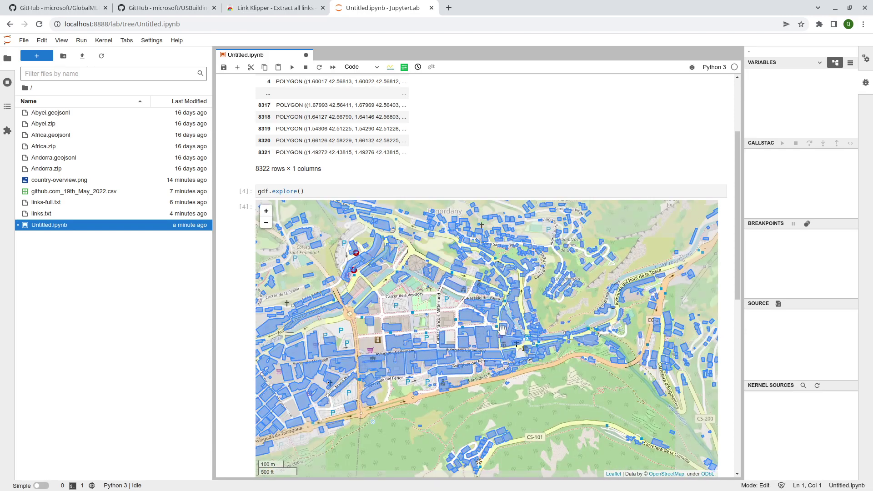
scroll(501, 329, "down", 2)
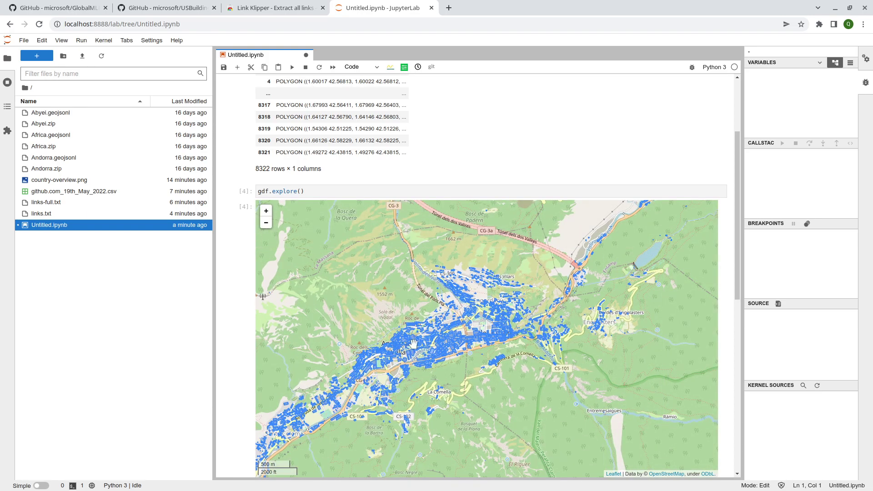
scroll(421, 344, "up", 2)
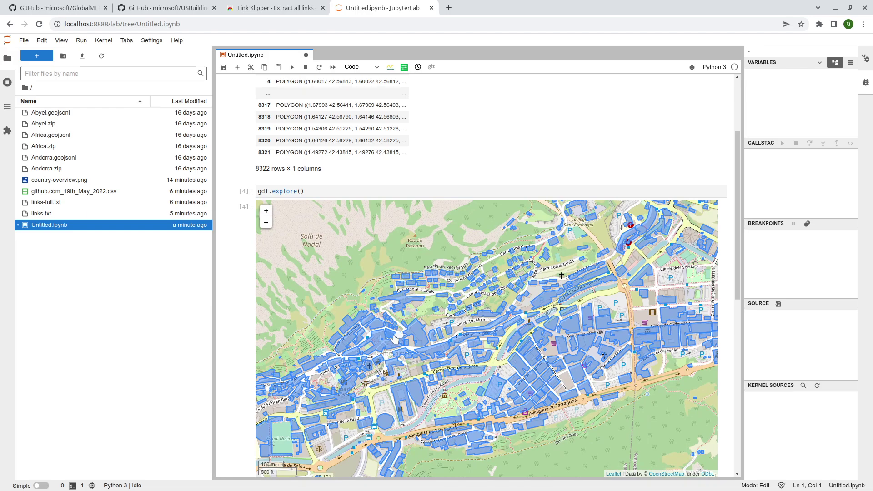
scroll(395, 339, "up", 1)
scroll(231, 291, "down", 1)
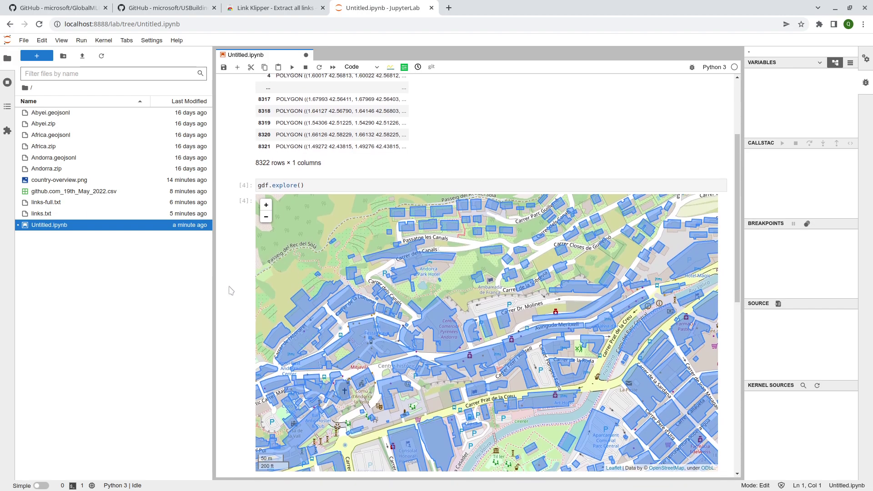
Create a leafmap map with m = leafmap.Map() in a new cell below the footprint map and display m
scroll(231, 291, "down", 5)
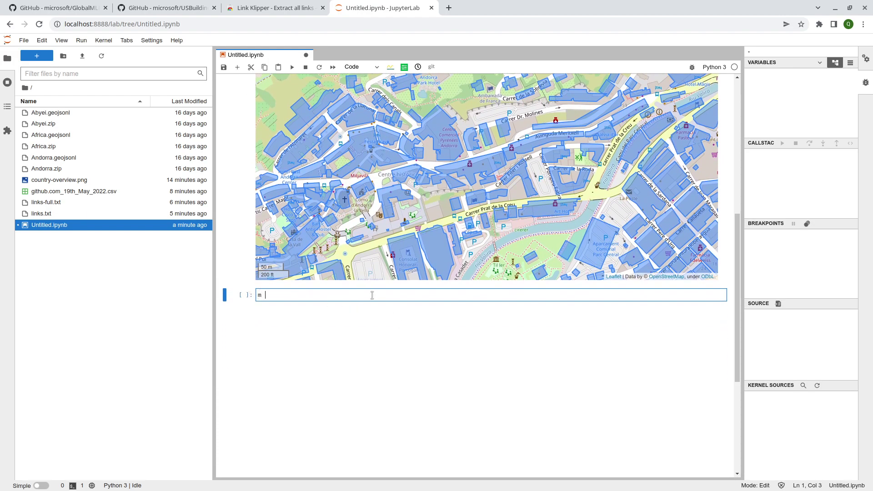
type("eafmap.mA")
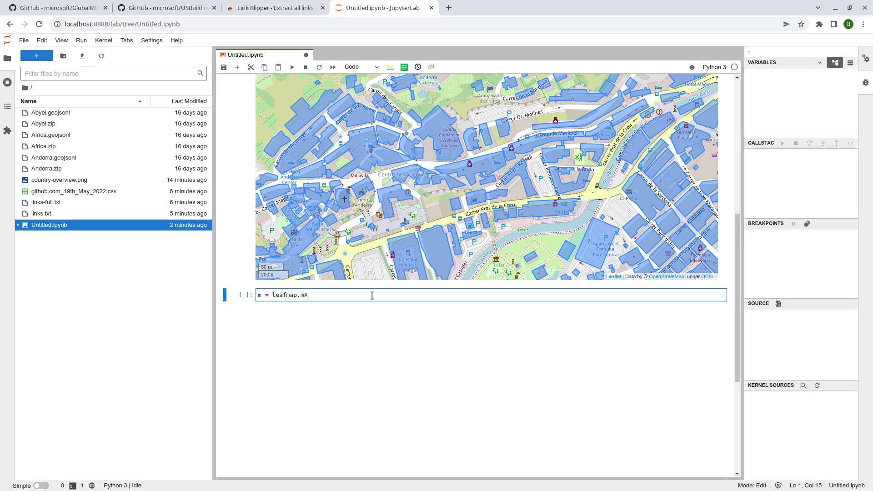
key("Return")
type("m")
key("shift+Return")
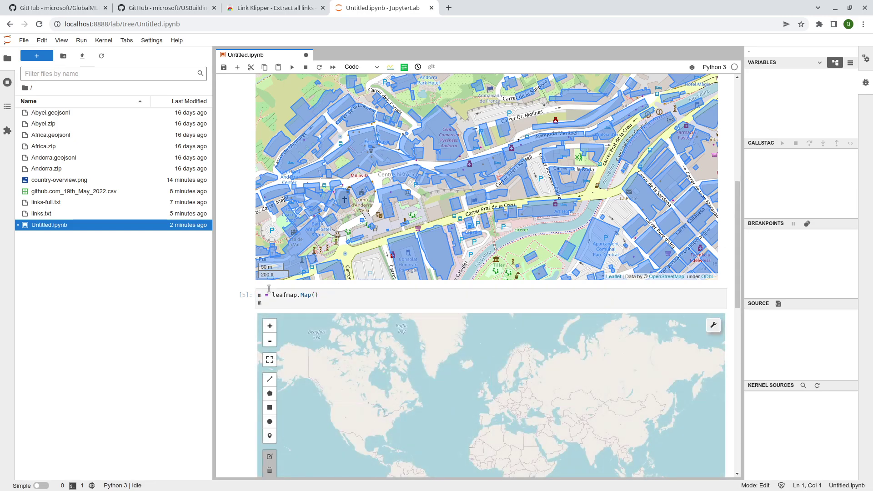
Add the Andorra footprints to the leafmap map by running m.add_gdf(gdf) in a new cell
scroll(270, 291, "down", 4)
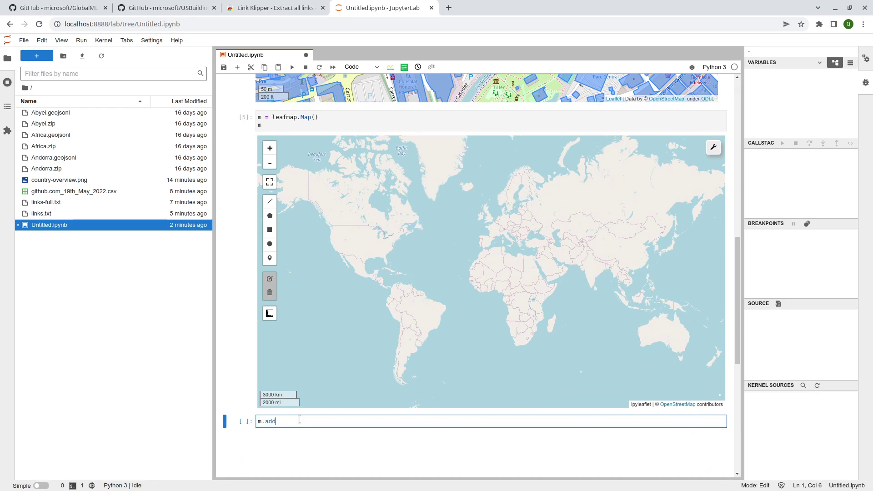
key("Tab")
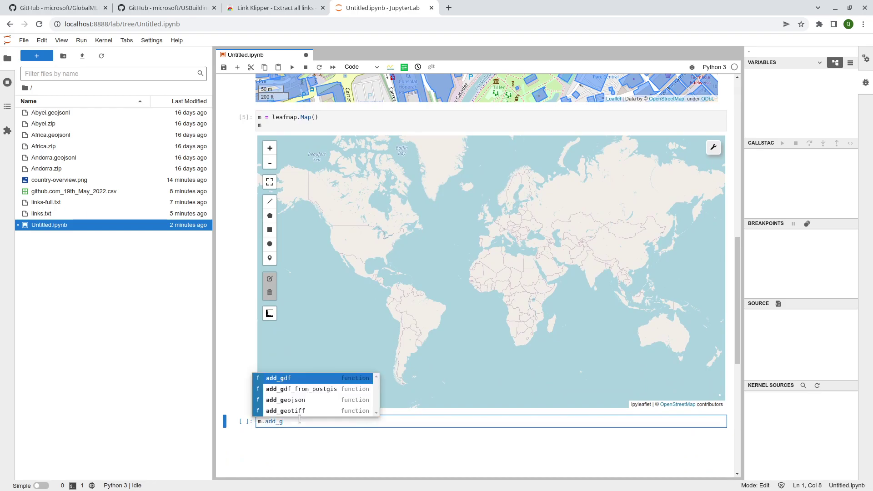
key("Return")
type("()")
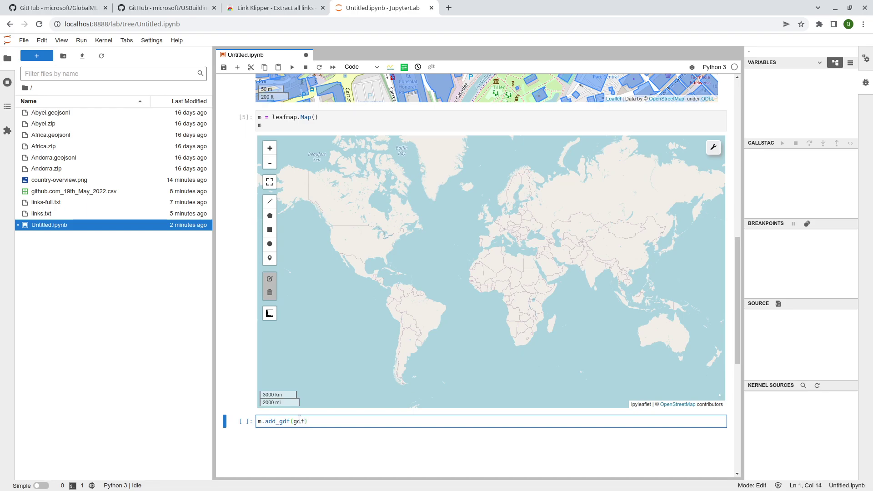
key("shift+Return")
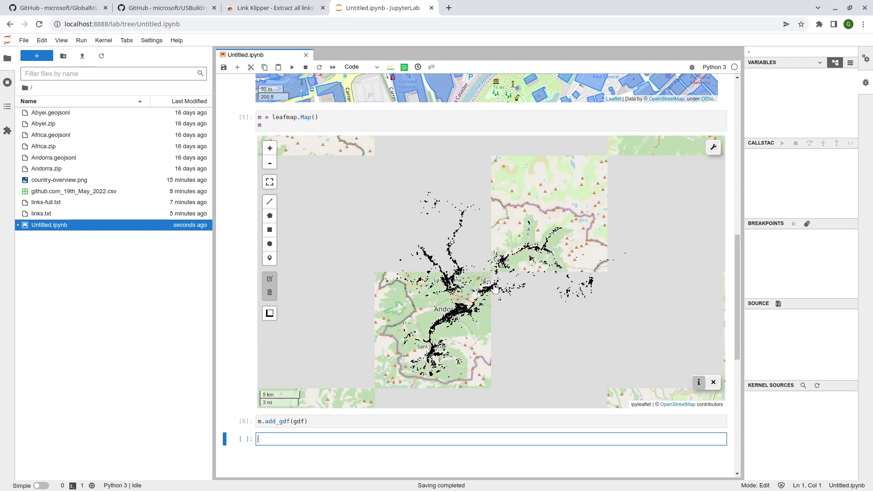
Examine the Andorra building footprints on the leafmap map, from the country overview down to street level
scroll(495, 290, "up", 1)
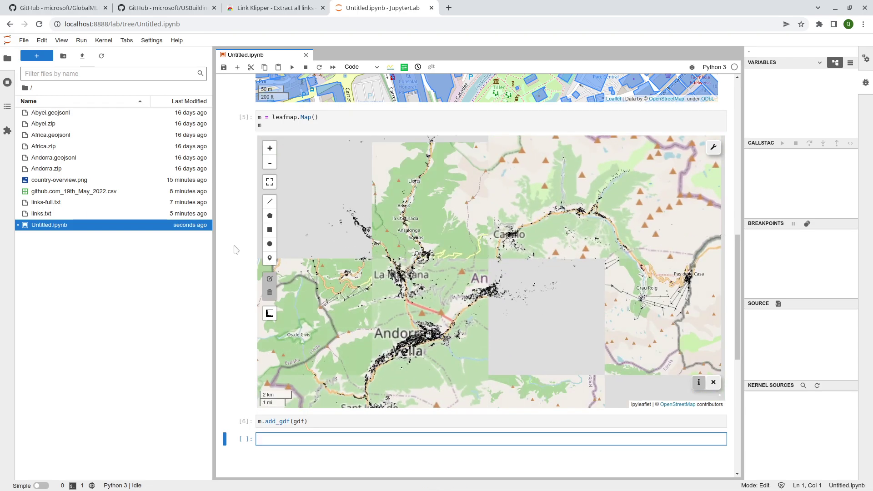
scroll(236, 249, "up", 3)
scroll(236, 318, "down", 2)
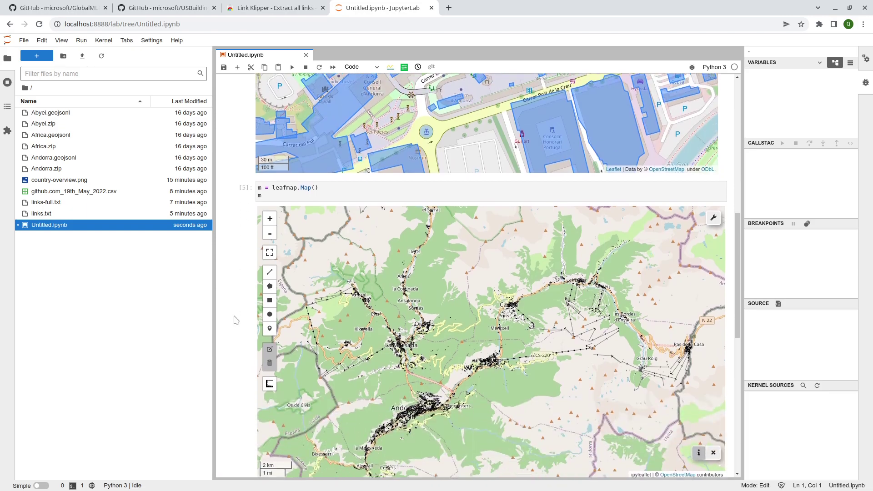
scroll(236, 320, "down", 3)
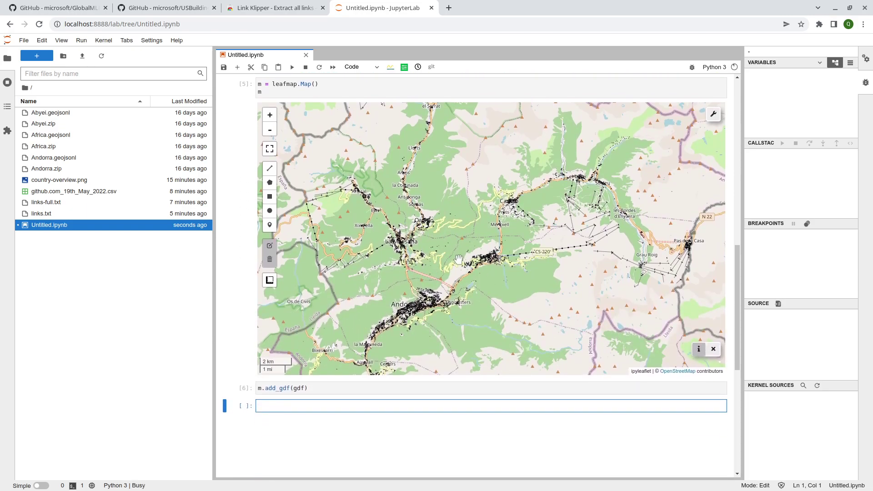
scroll(484, 261, "up", 3)
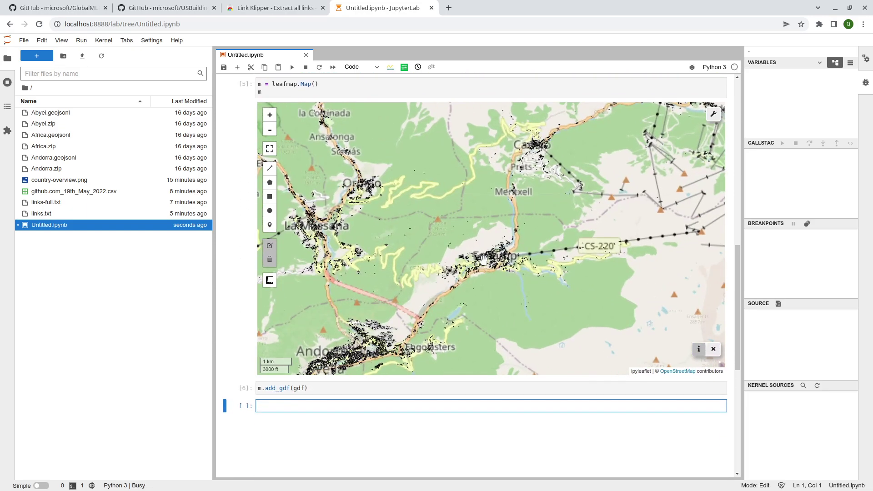
scroll(484, 260, "up", 3)
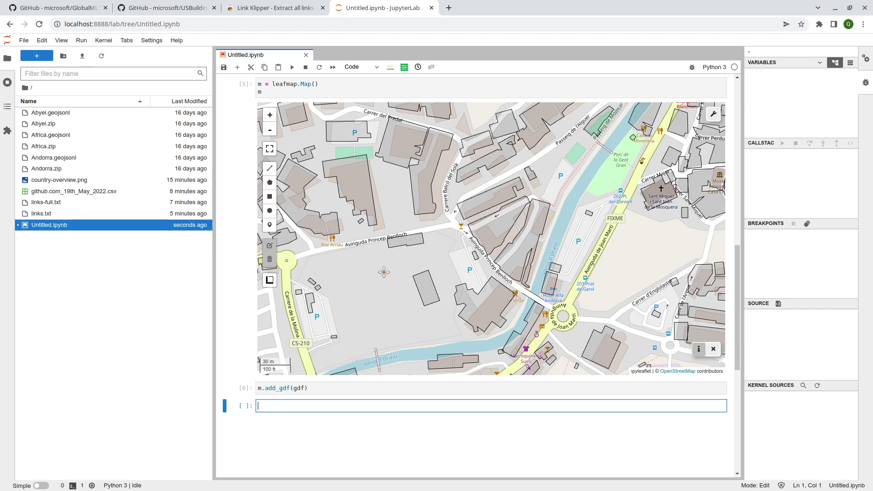
scroll(384, 272, "down", 3)
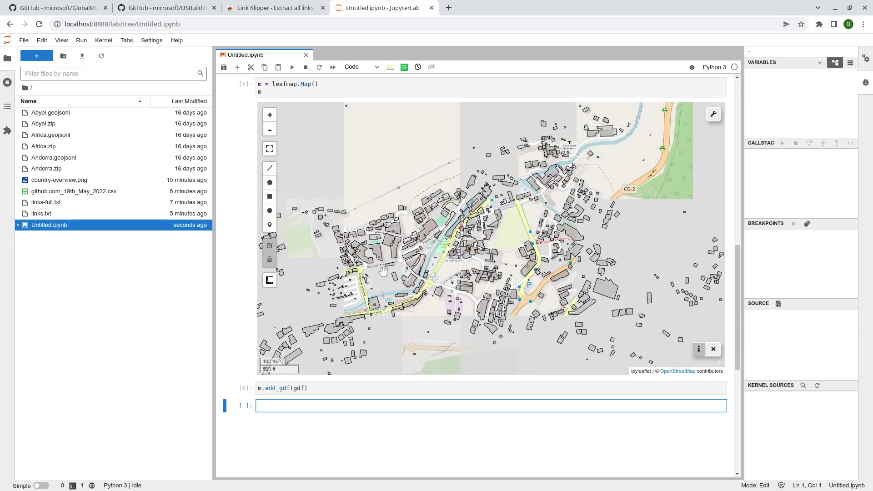
Open the basemap selector on the leafmap map over Encamp and switch the basemap from OpenStreetMap to HYBRID
scroll(438, 282, "down", 2)
left_click_drag(610, 200, 687, 141)
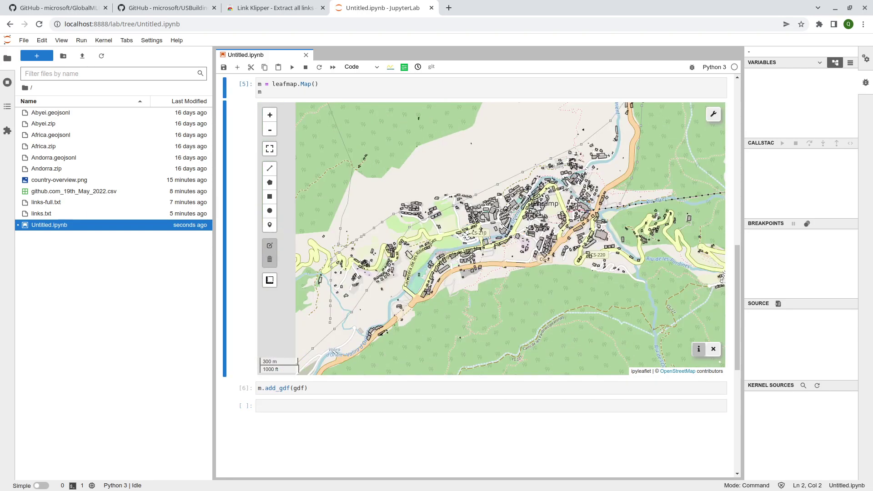
mouse_move(713, 118)
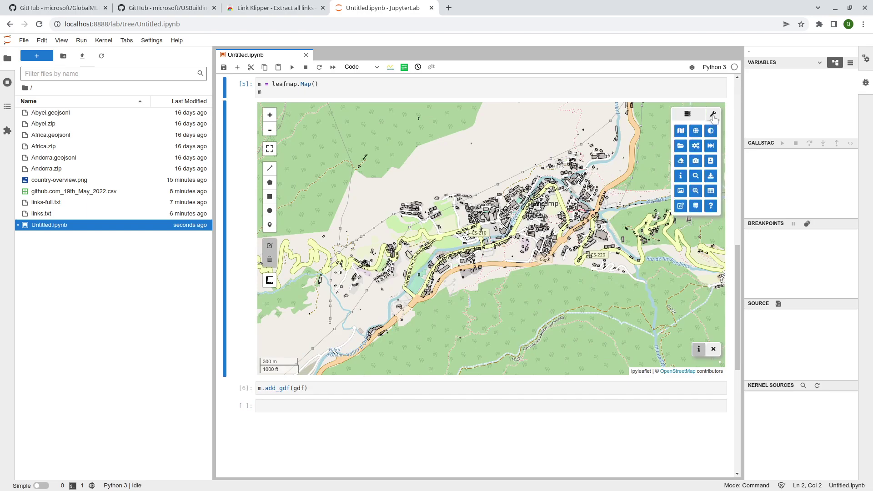
left_click(681, 132)
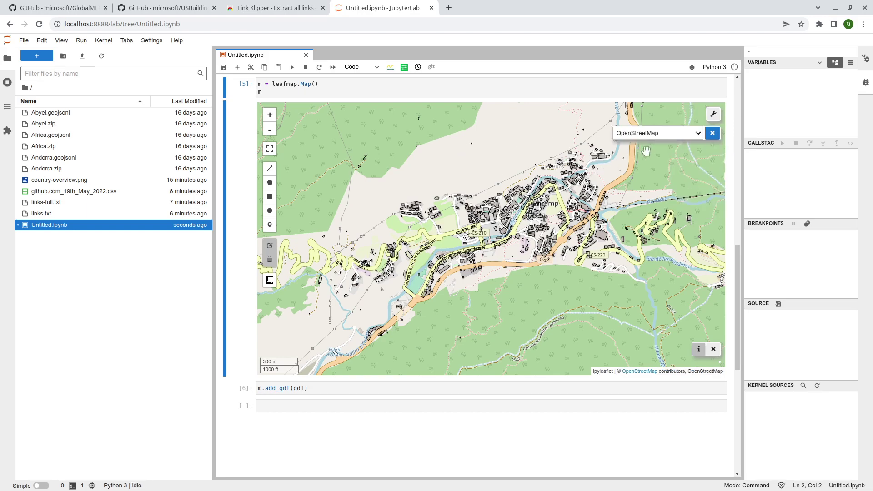
left_click(660, 133)
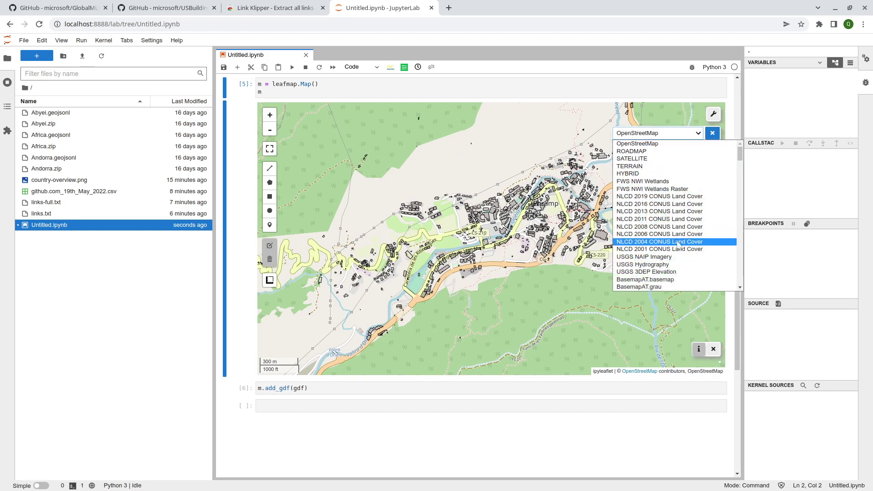
left_click(652, 174)
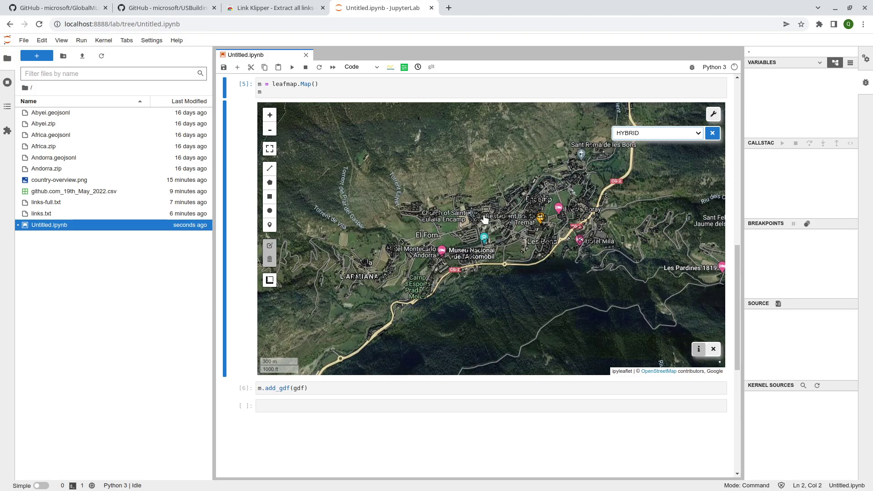
Examine how the building footprints line up with the HYBRID imagery in central Encamp and along the CG-2 road
scroll(521, 204, "up", 2)
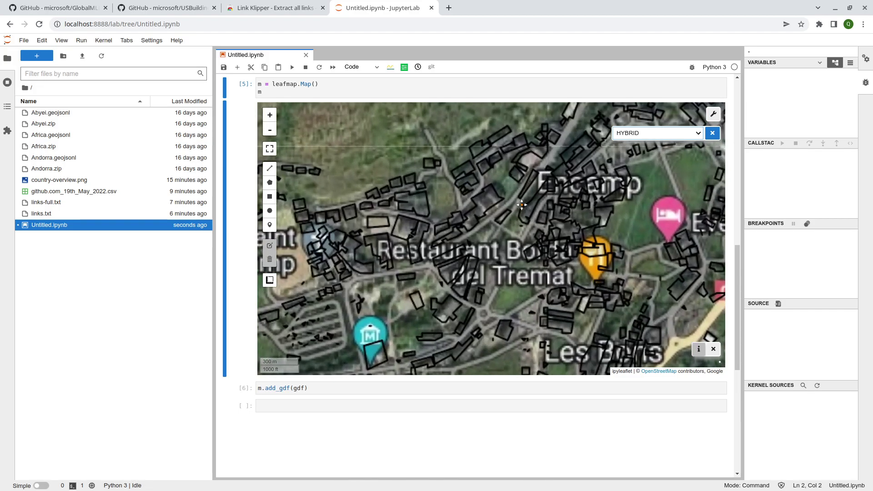
scroll(485, 207, "down", 1)
scroll(485, 207, "up", 1)
scroll(484, 207, "down", 1)
scroll(486, 218, "up", 2)
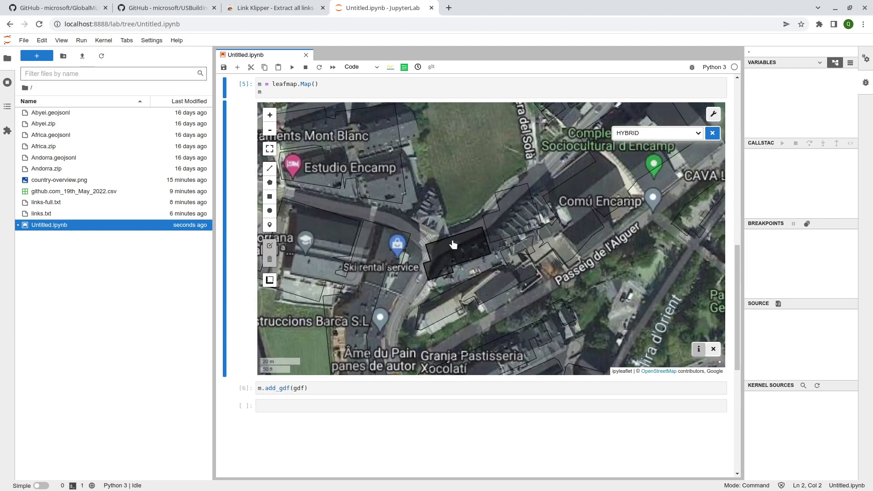
scroll(452, 241, "down", 3)
scroll(516, 233, "down", 2)
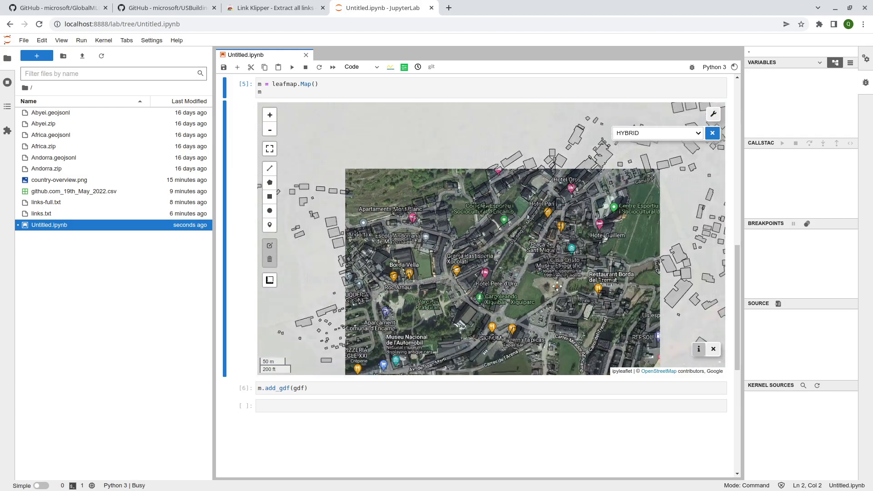
scroll(663, 288, "up", 3)
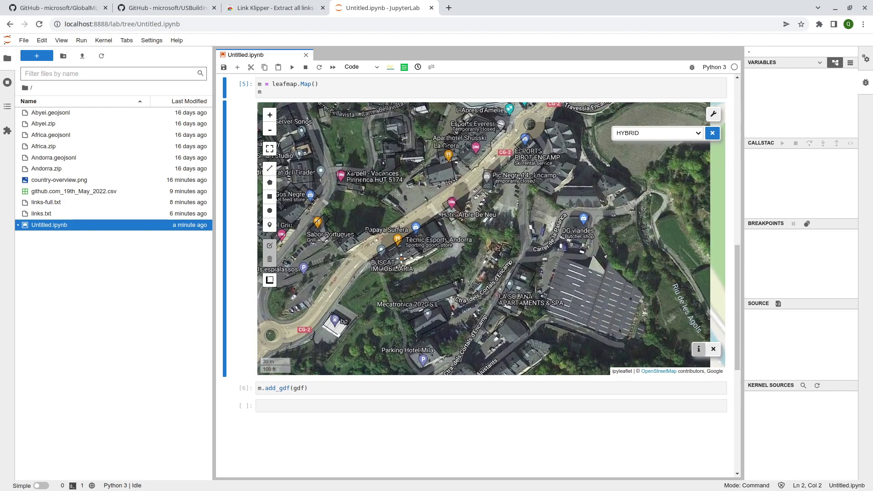
scroll(495, 235, "up", 3)
scroll(428, 242, "down", 3)
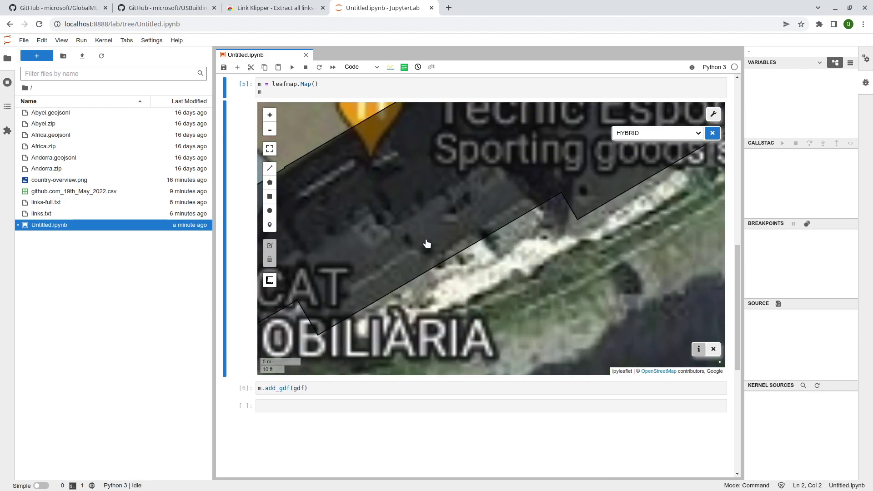
scroll(431, 244, "down", 3)
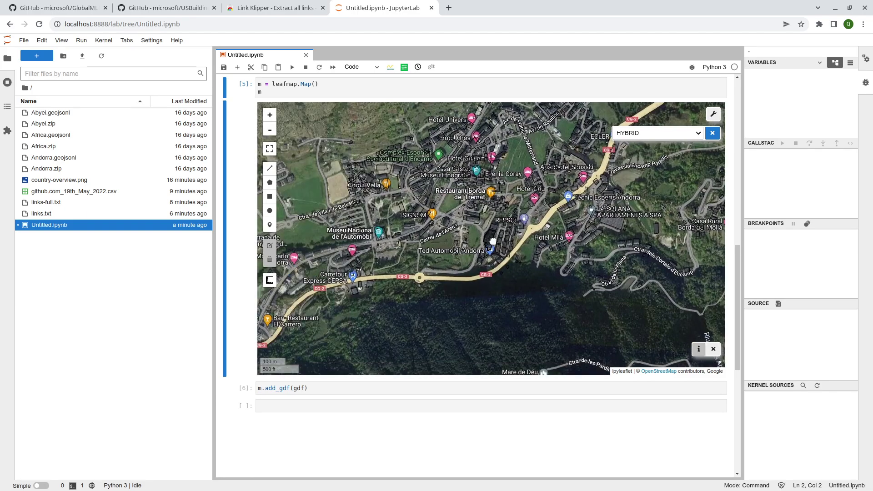
Compare the footprints with the roofs around Carrer Mirador d'Encamp and the area west of it on the HYBRID imagery
scroll(493, 242, "up", 1)
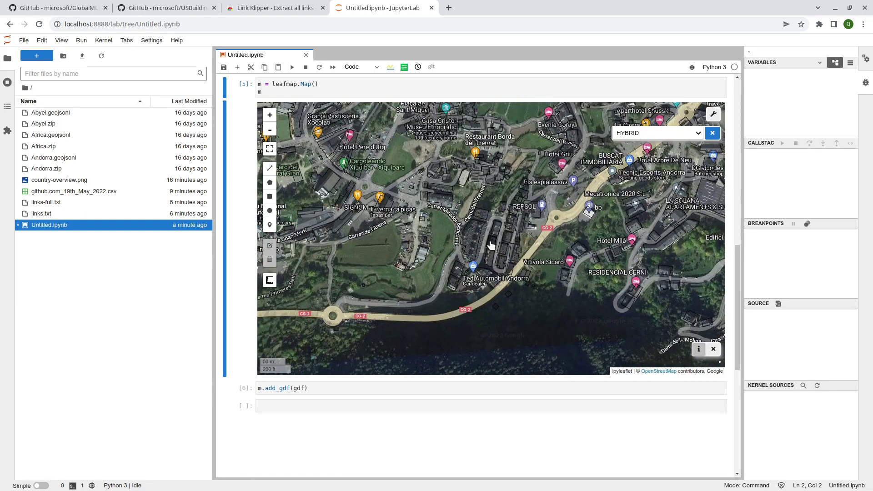
scroll(490, 245, "up", 1)
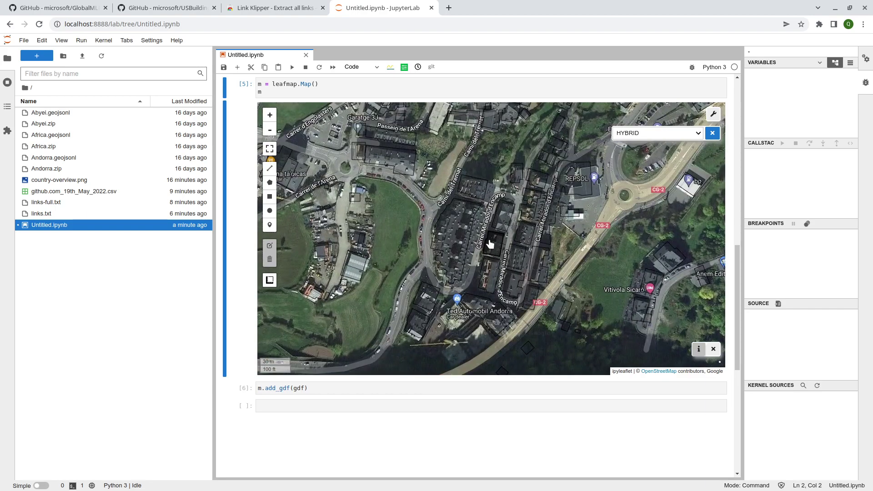
scroll(504, 239, "up", 1)
scroll(500, 247, "up", 1)
left_click_drag(497, 255, 383, 213)
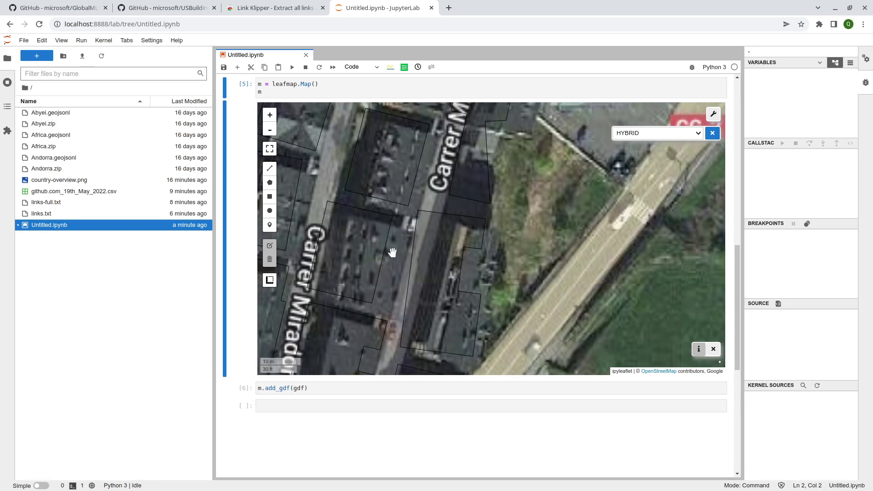
left_click_drag(364, 297, 464, 230)
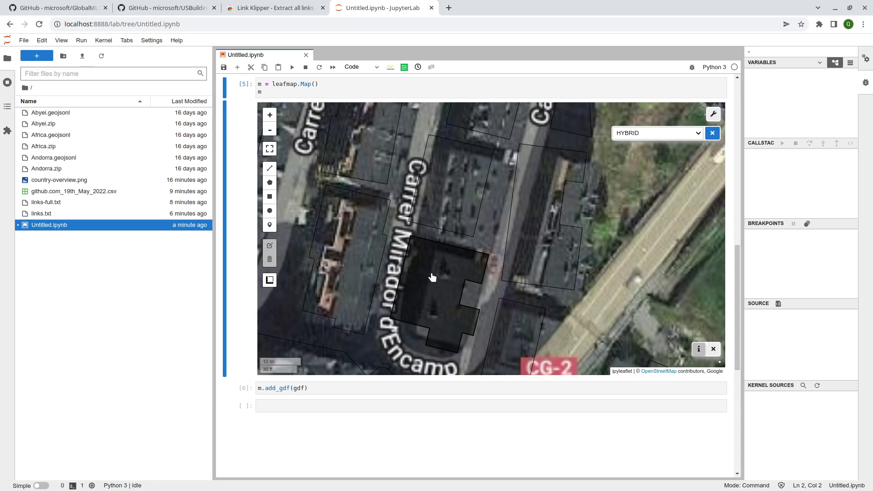
scroll(432, 278, "down", 3)
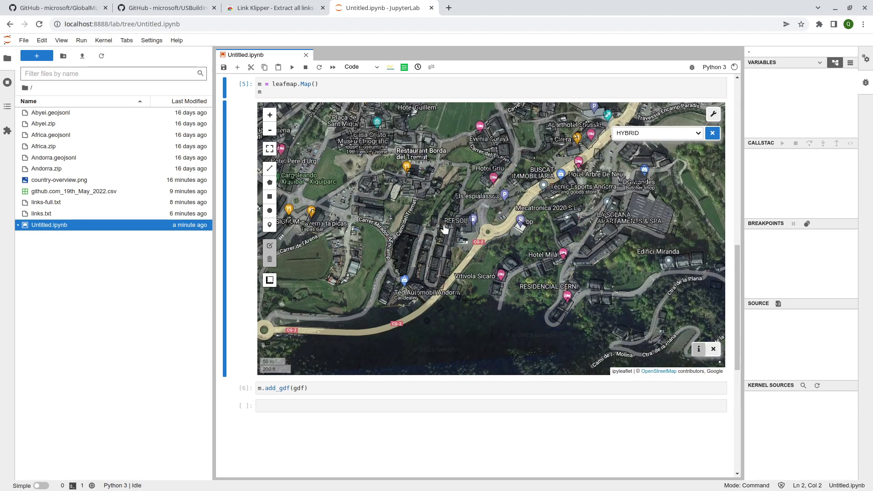
left_click_drag(390, 158, 645, 136)
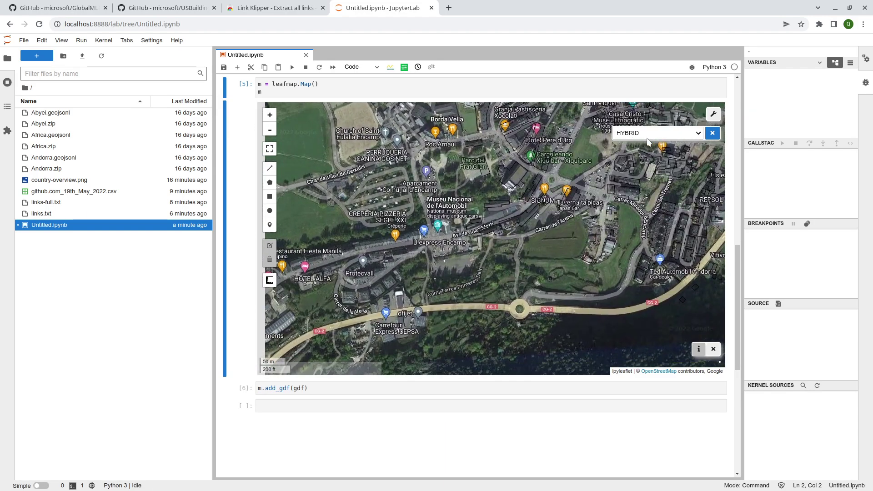
left_click_drag(402, 235, 640, 234)
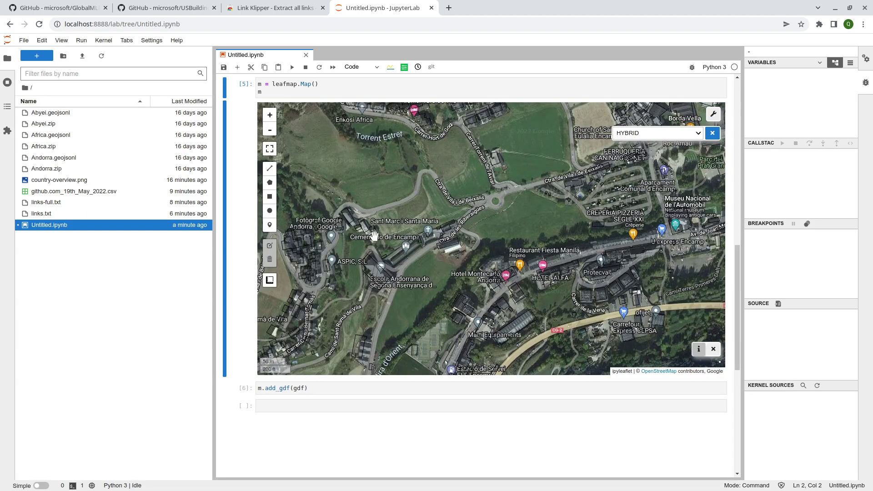
Change the leafmap basemap to Esri.WorldImagery
scroll(373, 236, "down", 1)
left_click(646, 133)
scroll(658, 184, "down", 3)
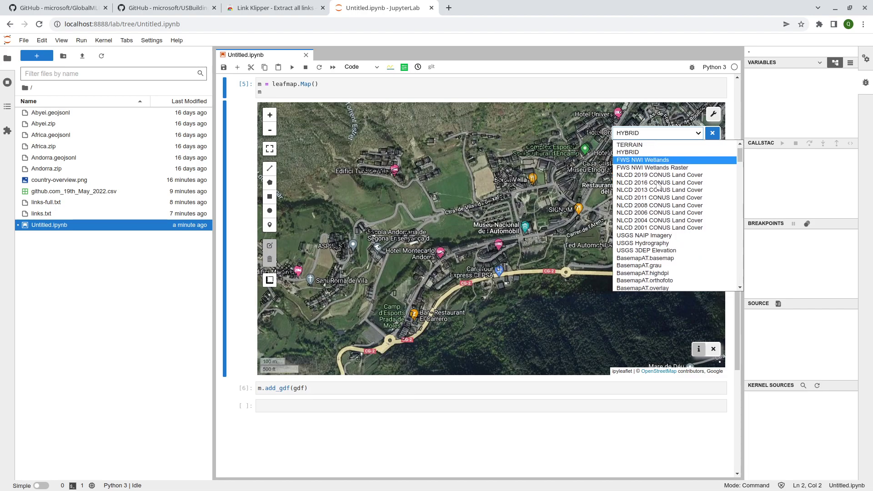
scroll(658, 184, "down", 10)
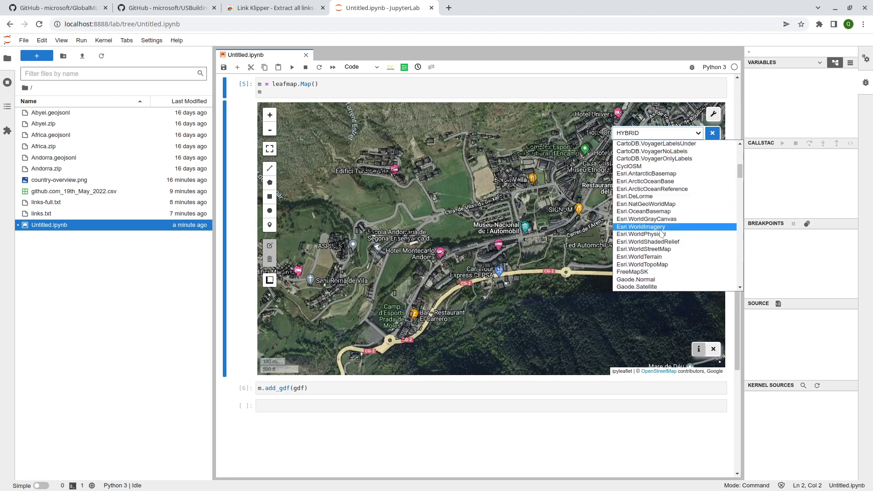
left_click(660, 227)
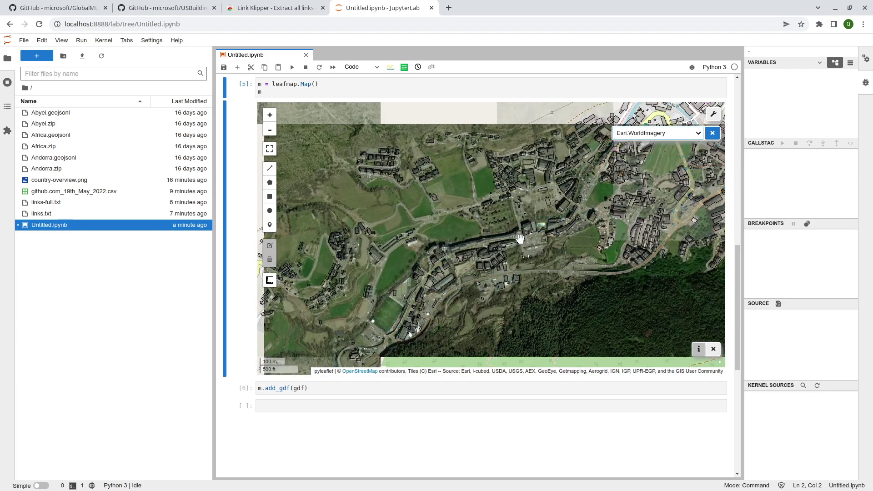
Examine the building footprints against the Esri.WorldImagery basemap in Encamp and in the other valley settlements
scroll(489, 263, "up", 3)
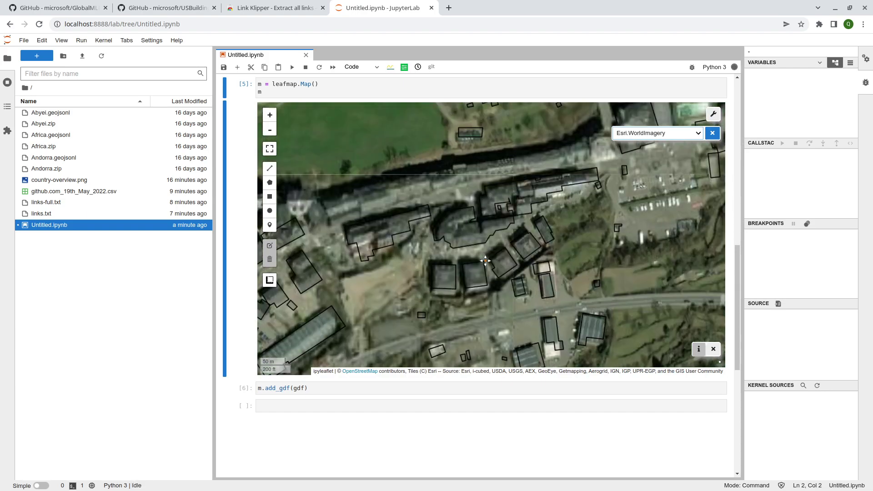
left_click_drag(370, 282, 624, 219)
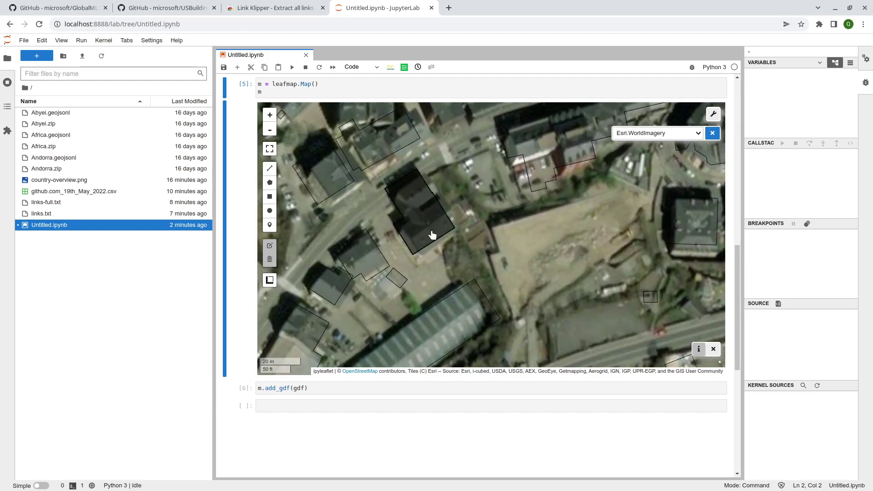
scroll(432, 235, "down", 2)
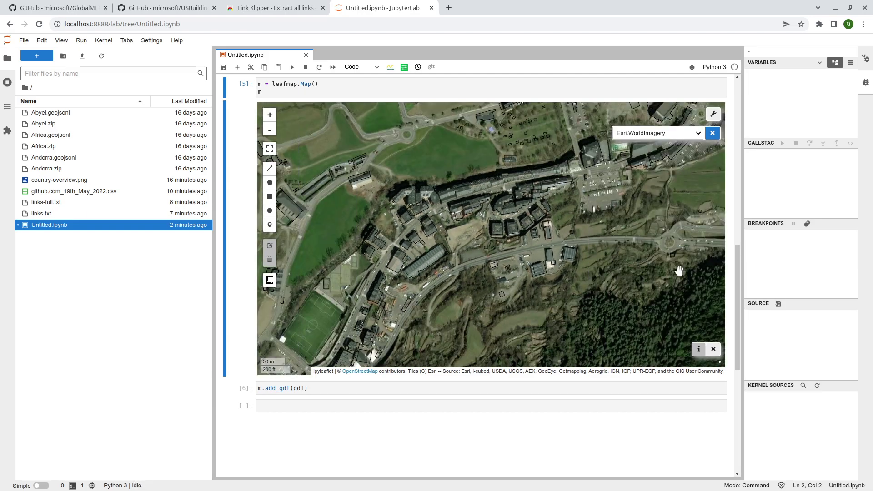
scroll(498, 229, "down", 2)
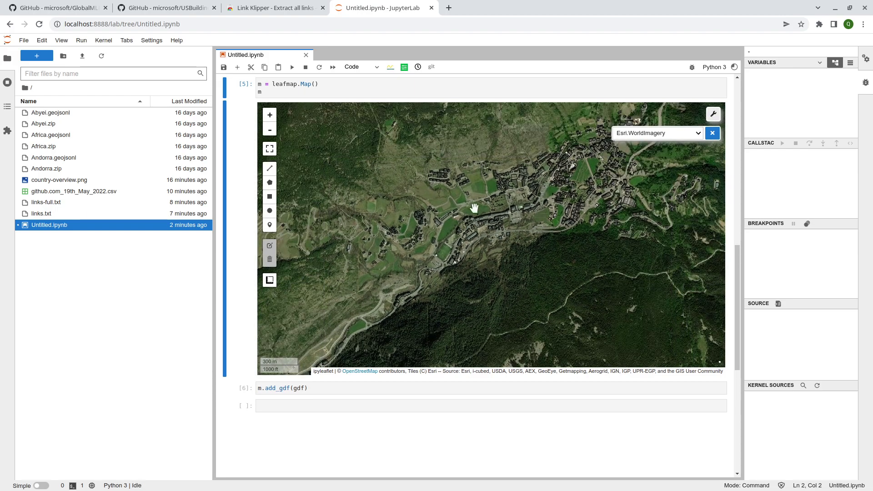
left_click_drag(486, 241, 555, 117)
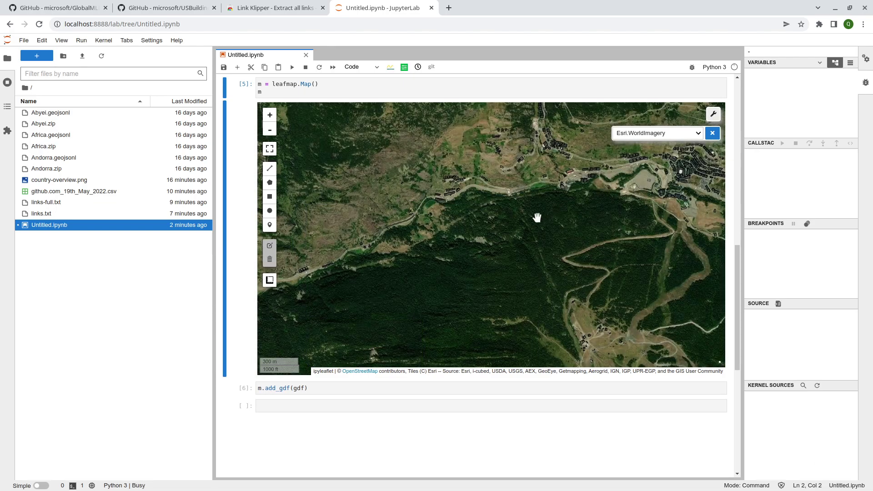
left_click_drag(543, 215, 441, 254)
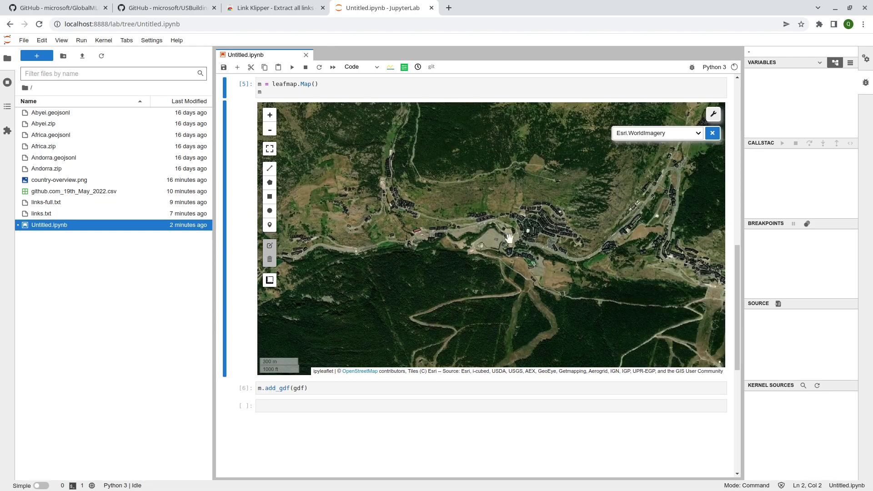
scroll(547, 228, "up", 3)
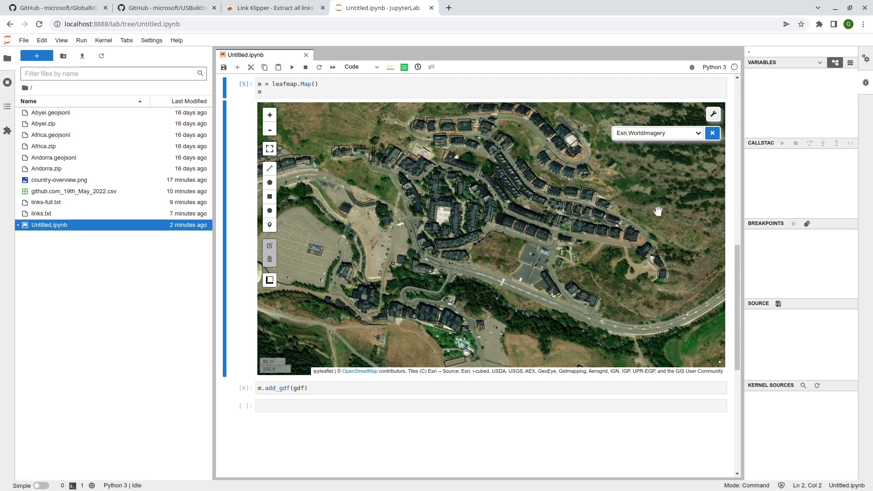
scroll(404, 239, "down", 3)
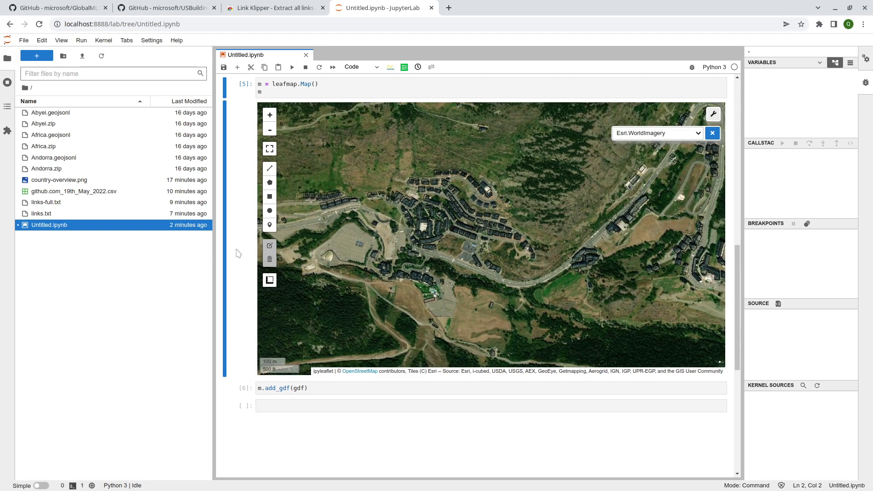
Review the notebook from the imports and the gdf table to the gdf.explore() and leafmap maps
scroll(236, 254, "up", 5)
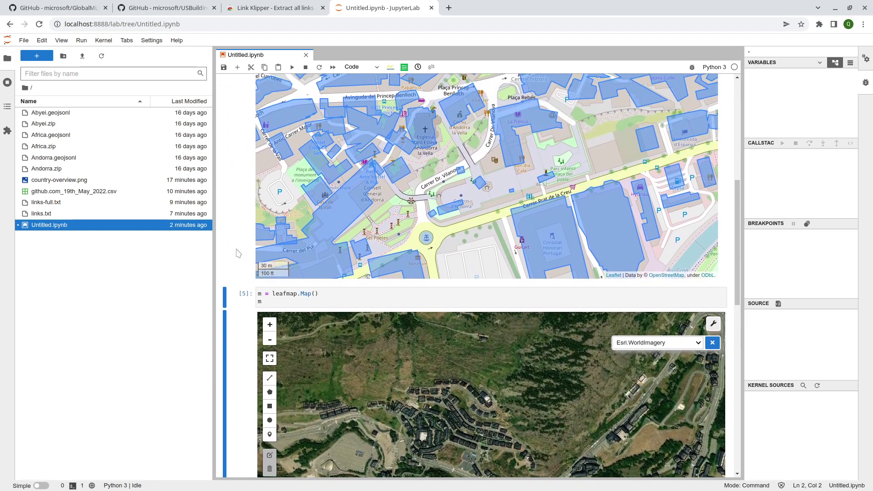
scroll(236, 254, "up", 3)
scroll(235, 255, "down", 6)
scroll(236, 255, "down", 1)
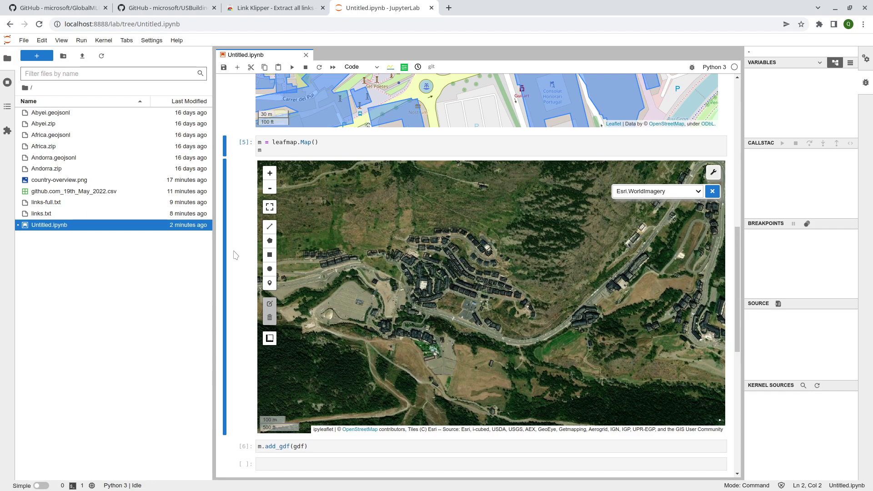
scroll(244, 279, "up", 4)
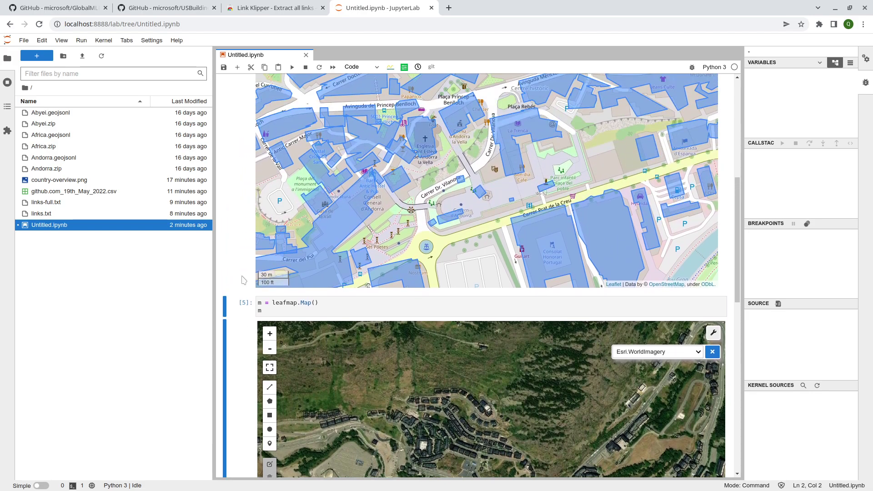
scroll(244, 279, "up", 4)
scroll(244, 280, "up", 3)
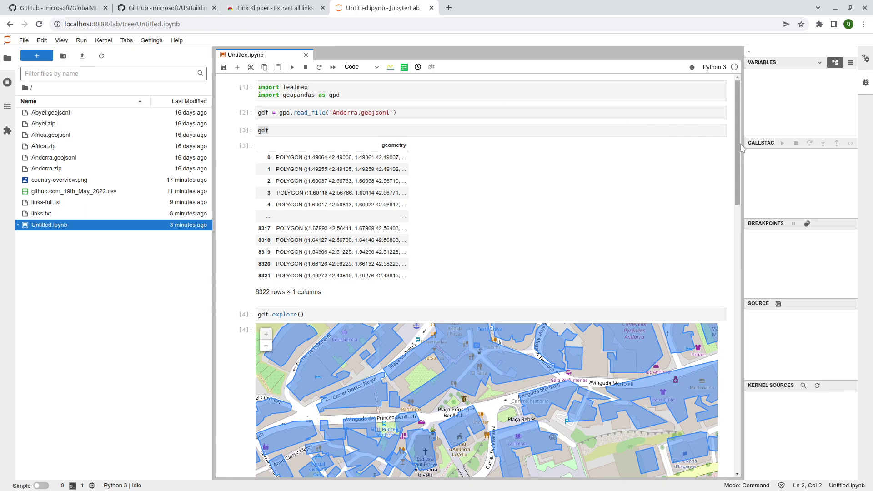
left_click_drag(739, 132, 745, 246)
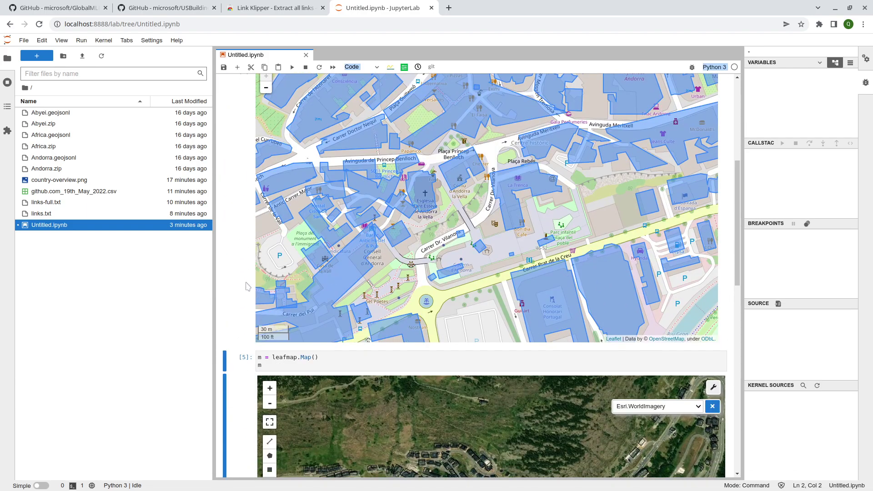
Open links.txt from the Downloads folder in Kate, review its zip download links through the Andorra one, and close the editor
left_click(163, 9)
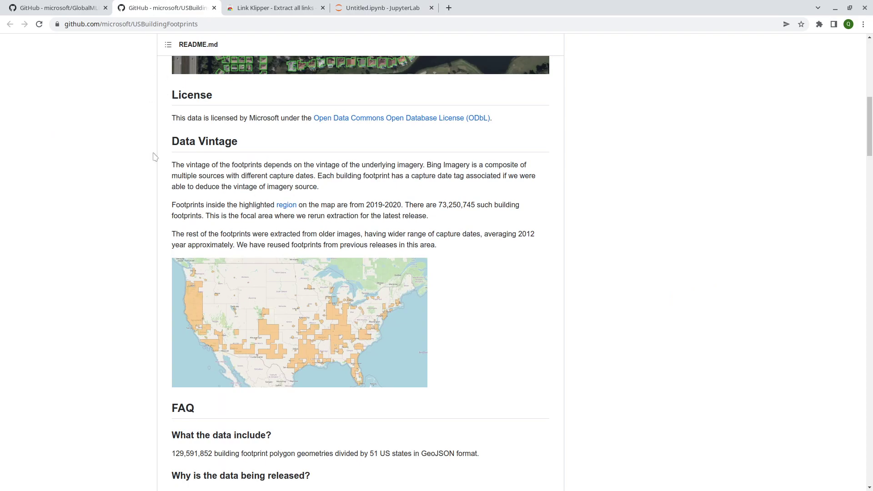
key("alt+Tab")
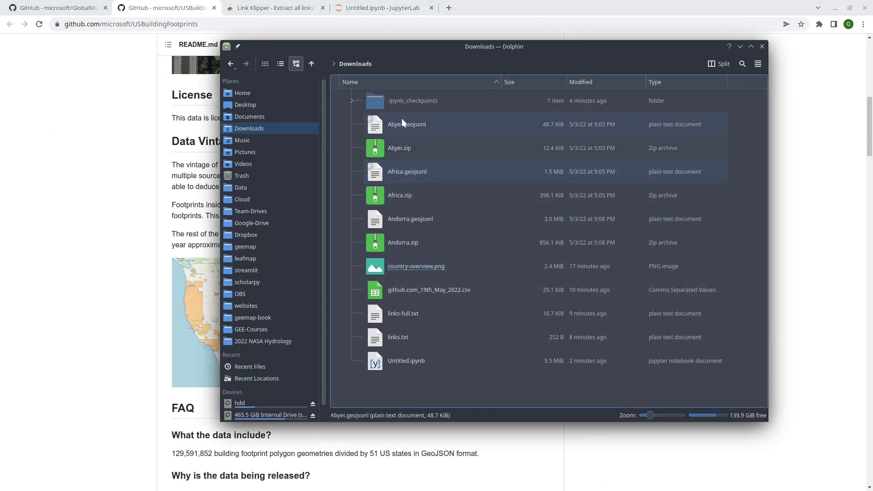
double_click(402, 335)
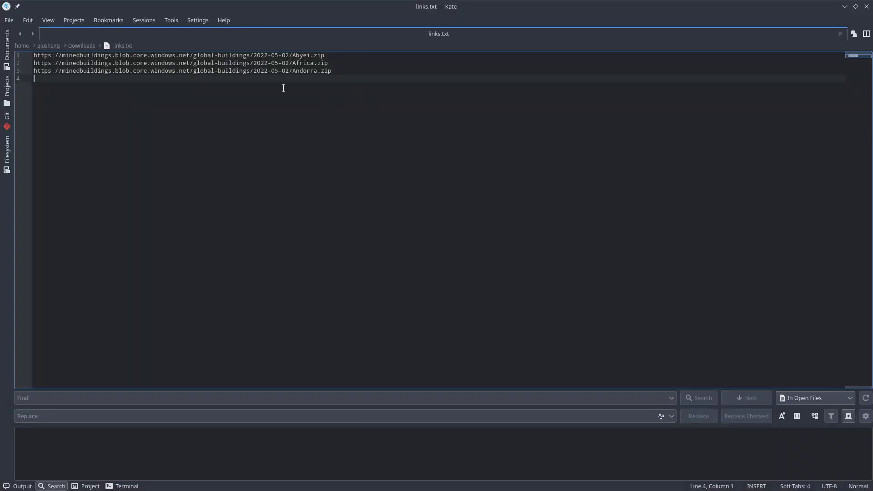
left_click_drag(341, 71, 35, 70)
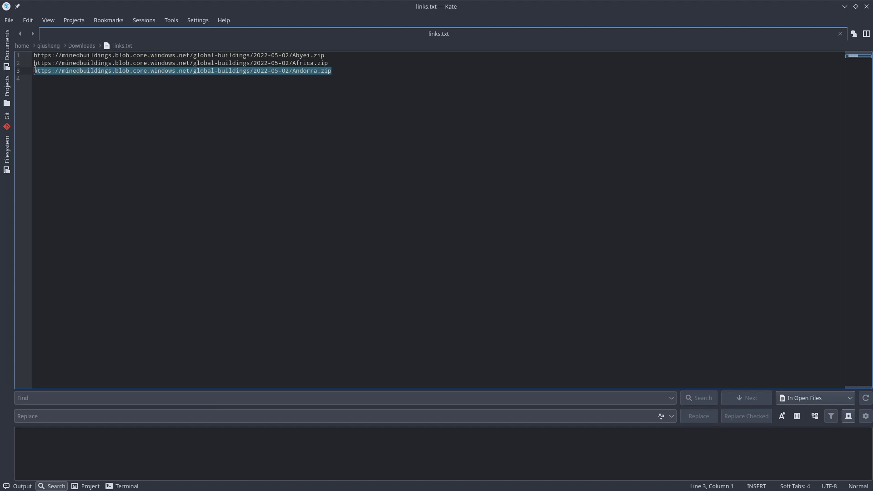
left_click(332, 79)
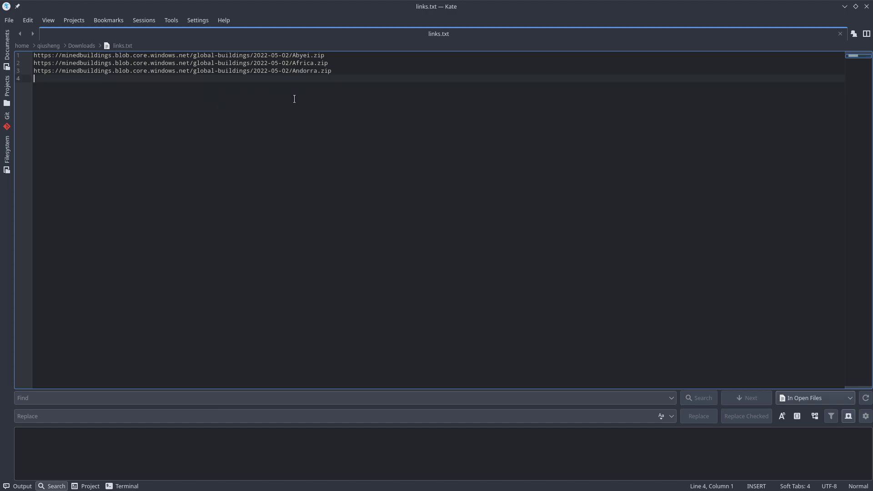
left_click(867, 9)
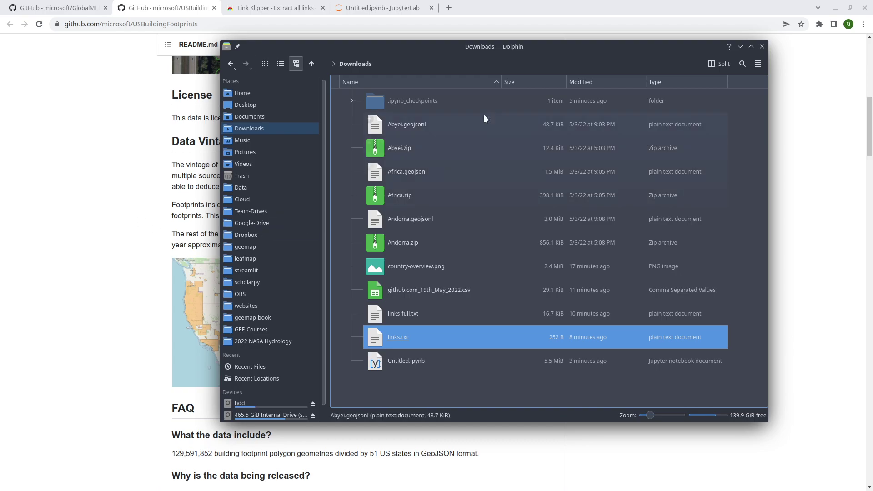
Reposition the Downloads folder window and minimize the browser behind it to uncover the terminal
left_click_drag(567, 53, 532, 56)
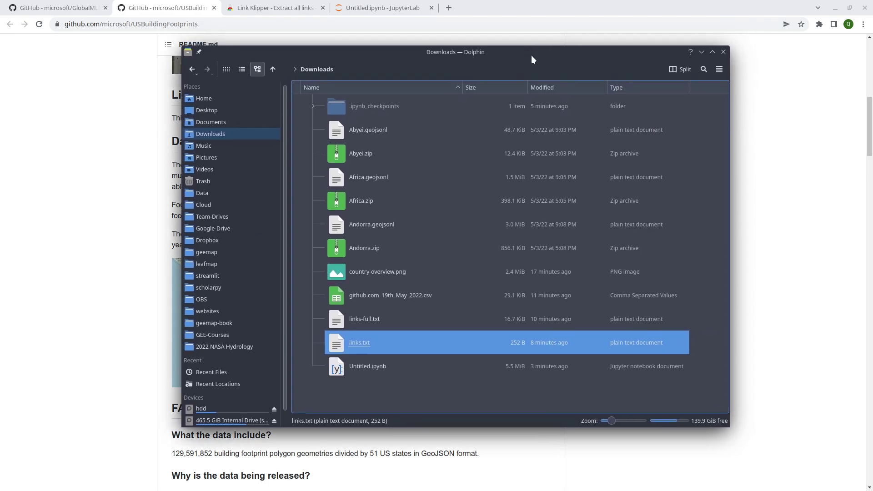
left_click(530, 64)
left_click(836, 9)
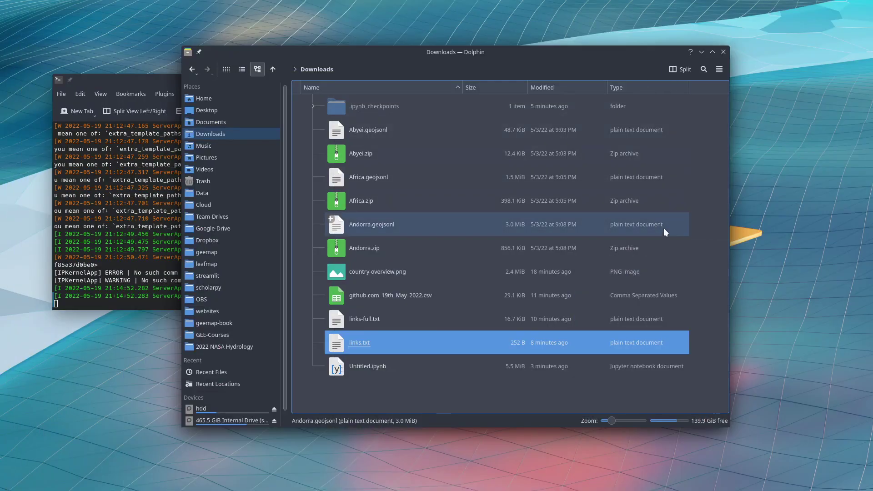